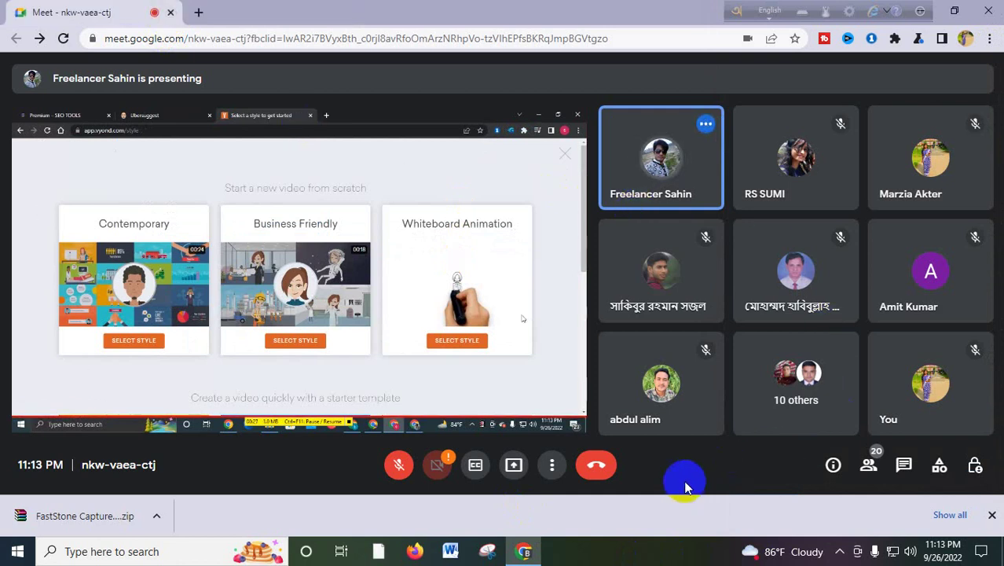
left_click(549, 467)
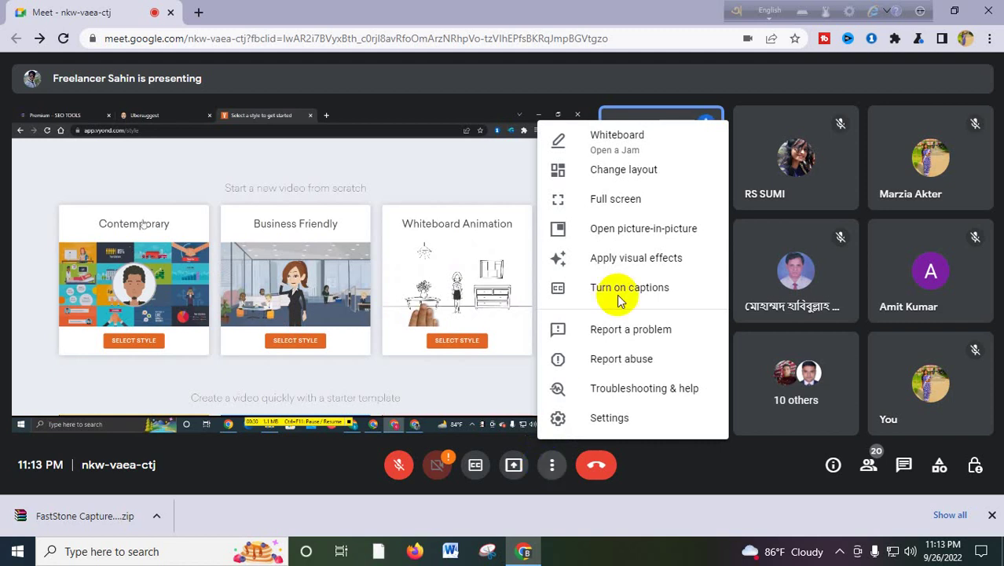
left_click(614, 199)
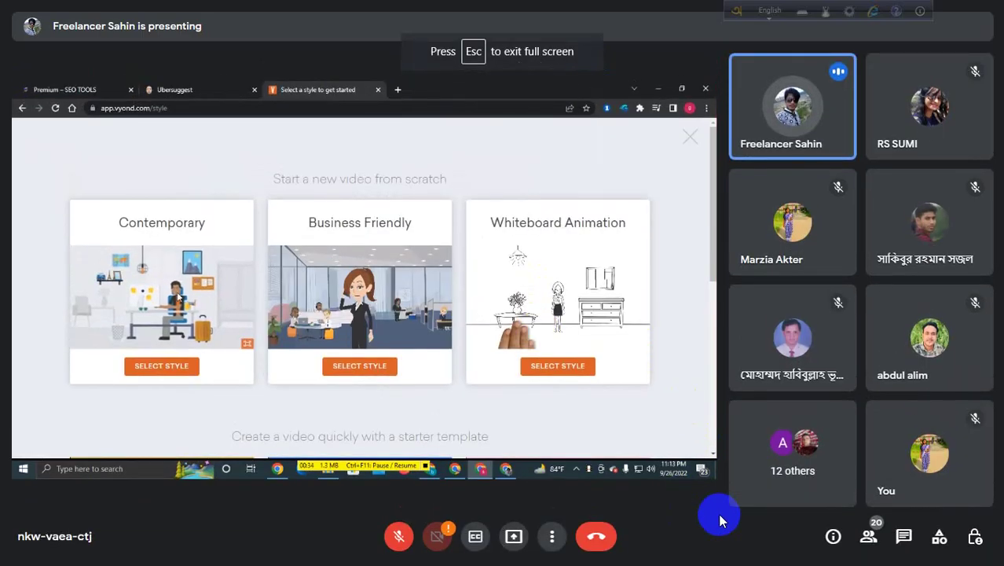
mouse_move(470, 56)
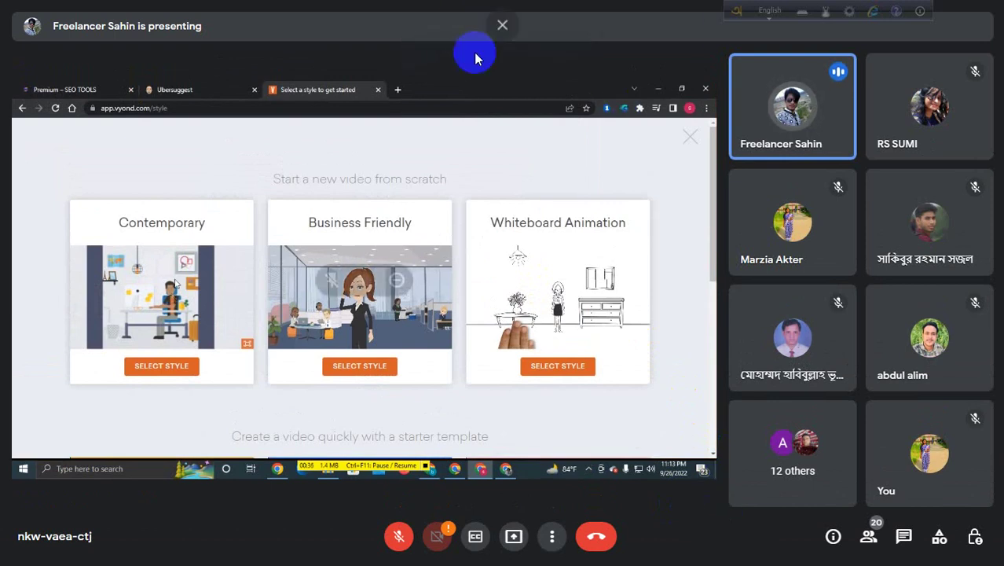
left_click(503, 52)
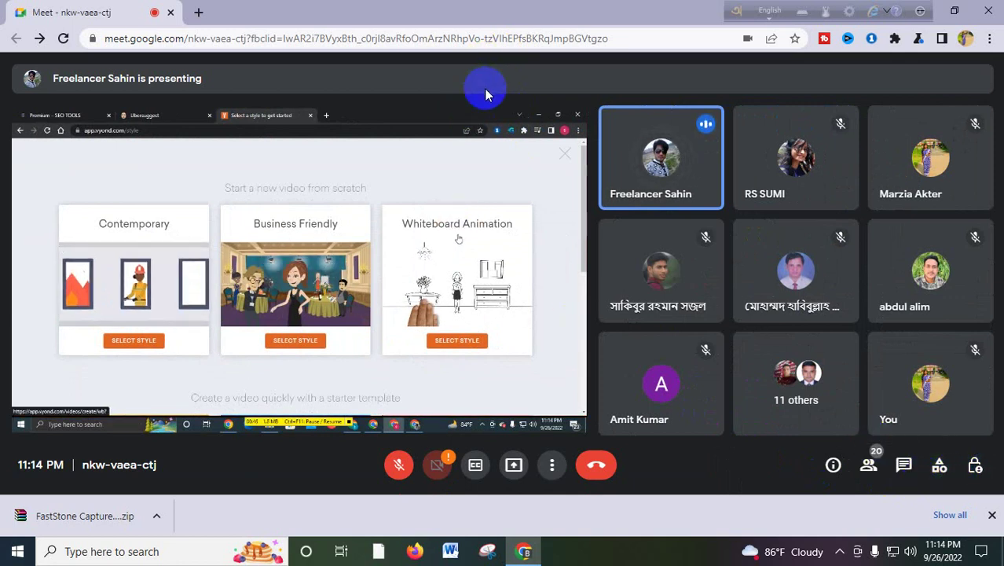
Show the meeting with the shared presentation in full screen
left_click(550, 465)
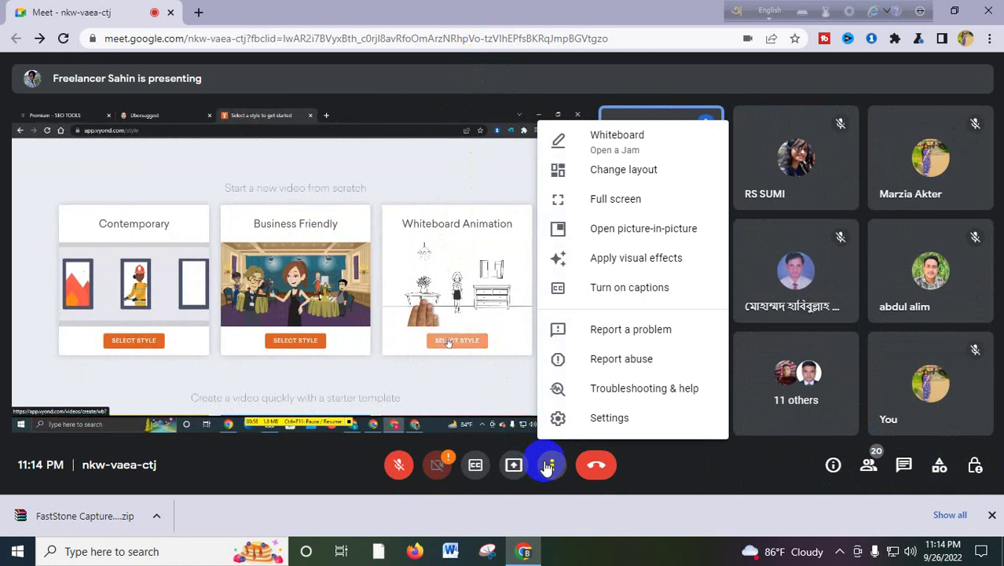
left_click(626, 203)
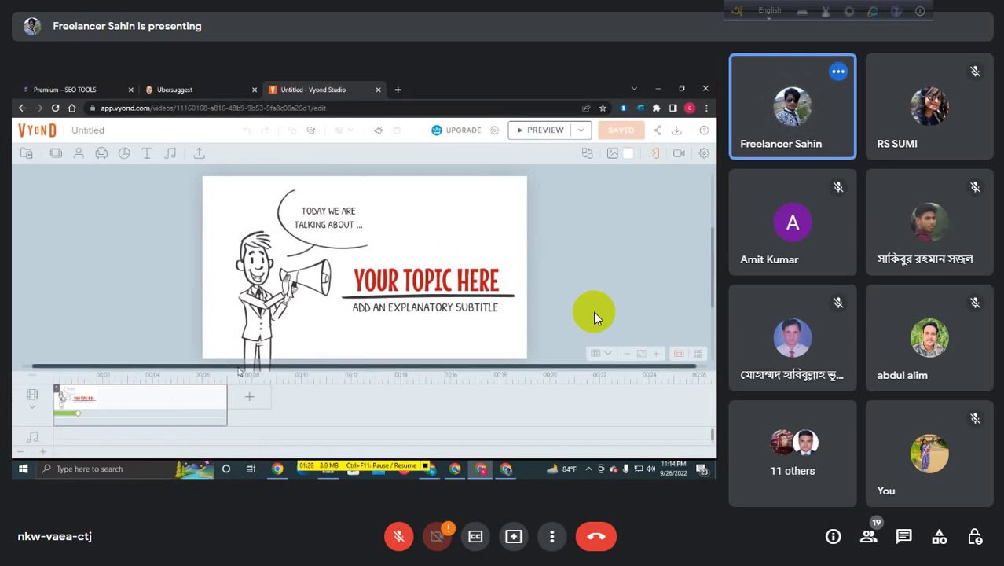
Add a blank scene after the "Your topic here" scene on the timeline
left_click(249, 397)
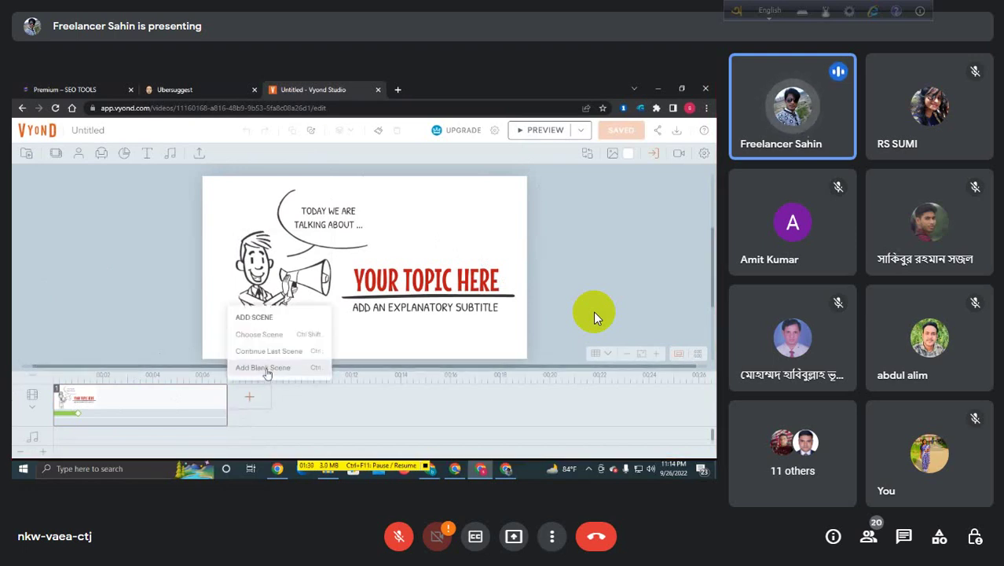
left_click(264, 368)
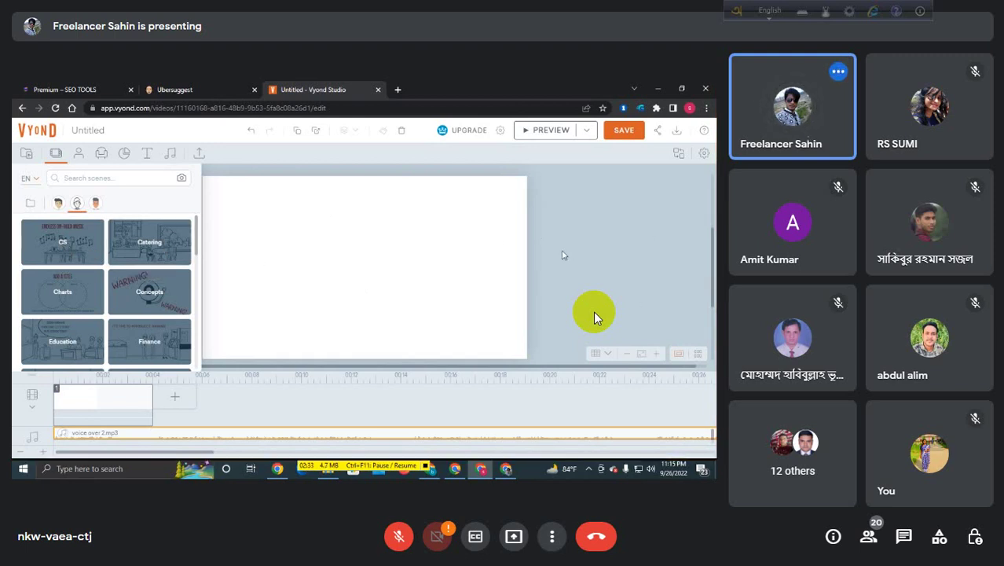
Shorten the blank scene on the timeline to about 3.4 seconds
left_click(154, 405)
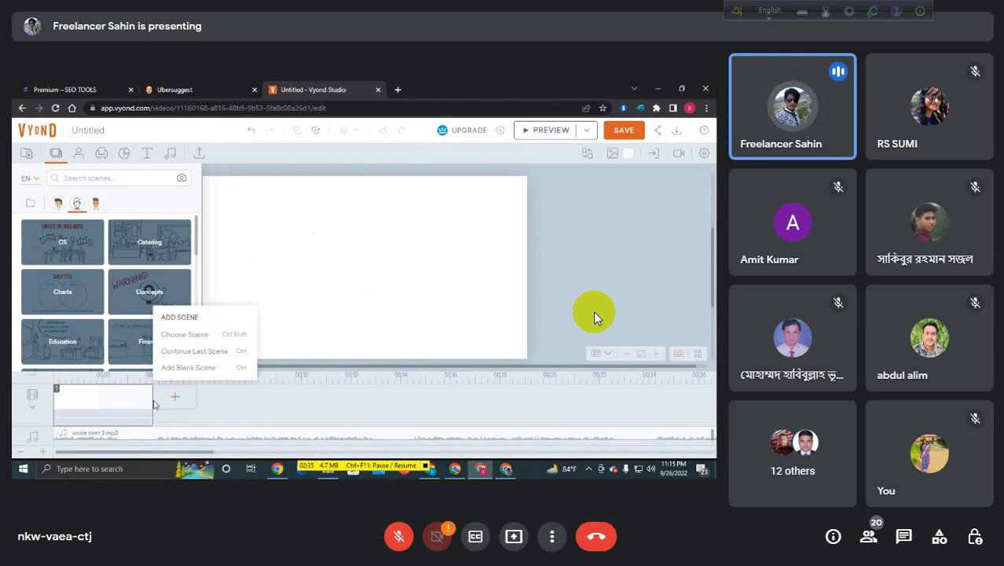
left_click(137, 399)
left_click_drag(153, 400, 139, 400)
left_click(118, 437)
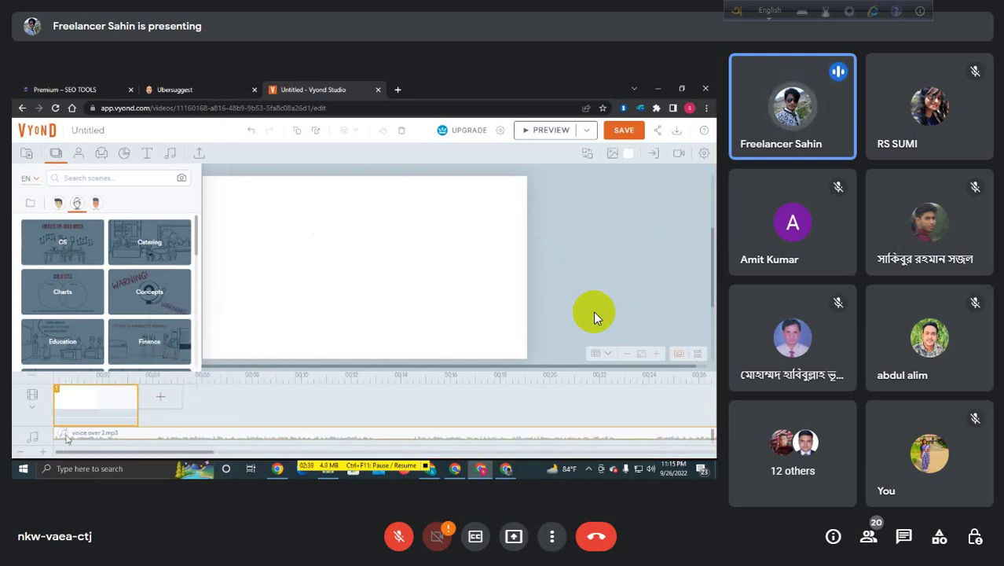
left_click_drag(259, 365, 263, 331)
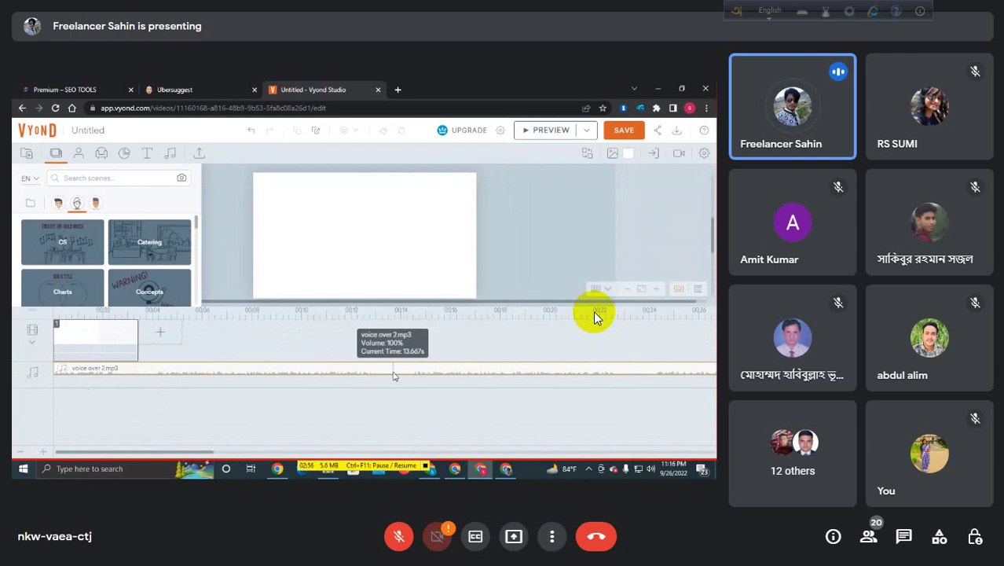
left_click(34, 348)
left_click(34, 348)
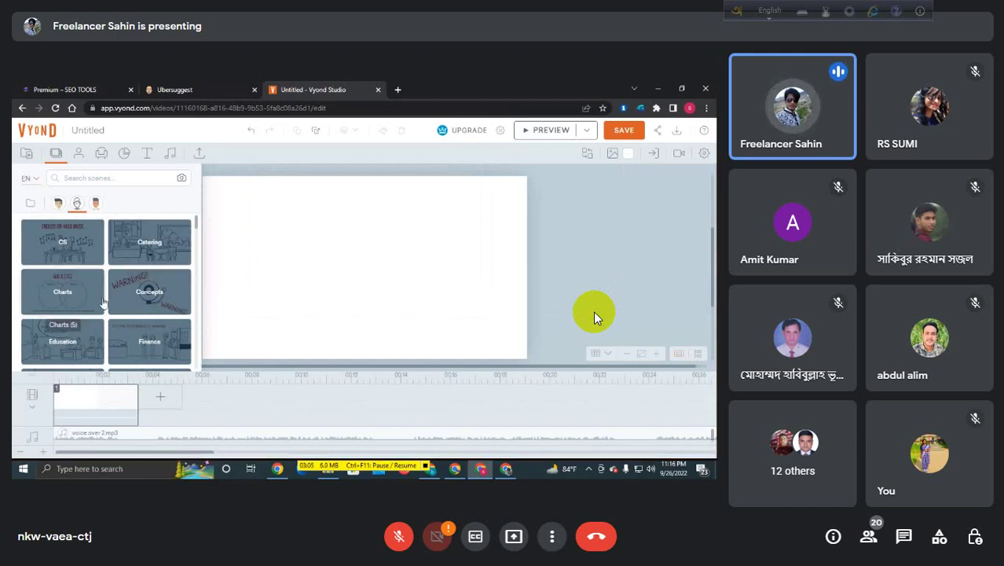
Browse the whiteboard scene templates and replace the blank scene with the "Add your title here" Introduce template from the Text category
scroll(157, 295, "down", 3)
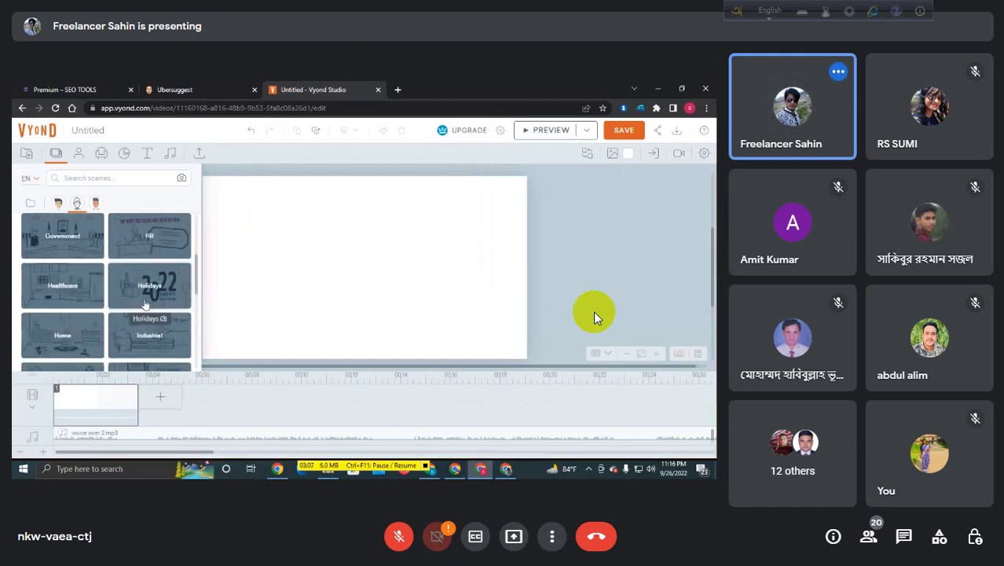
scroll(150, 302, "up", 1)
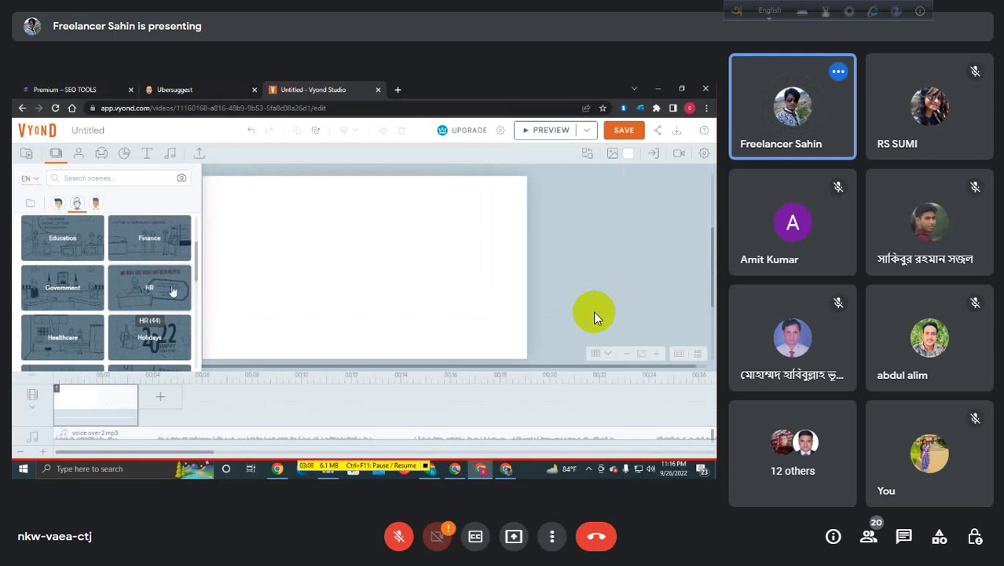
left_click(144, 287)
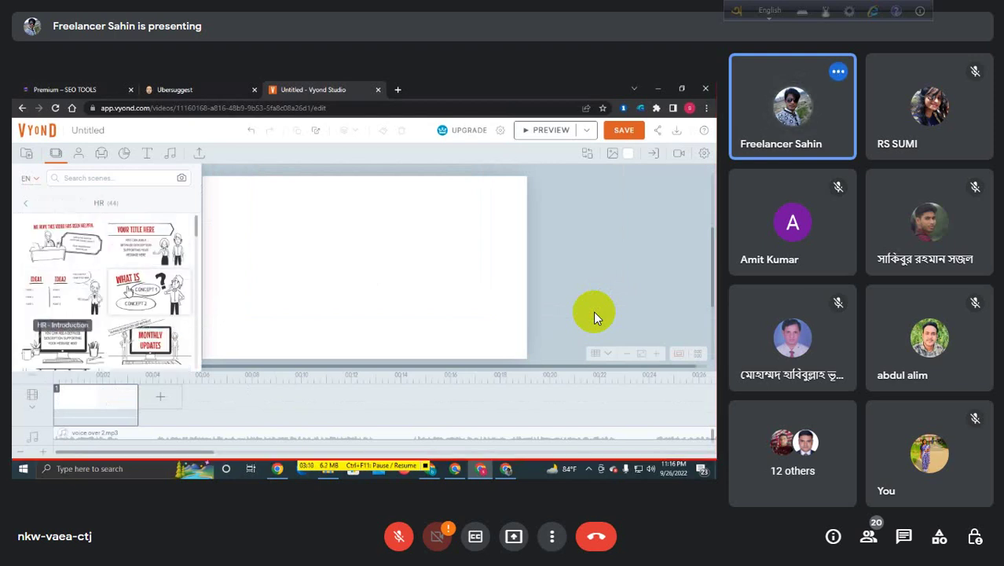
scroll(128, 290, "down", 3)
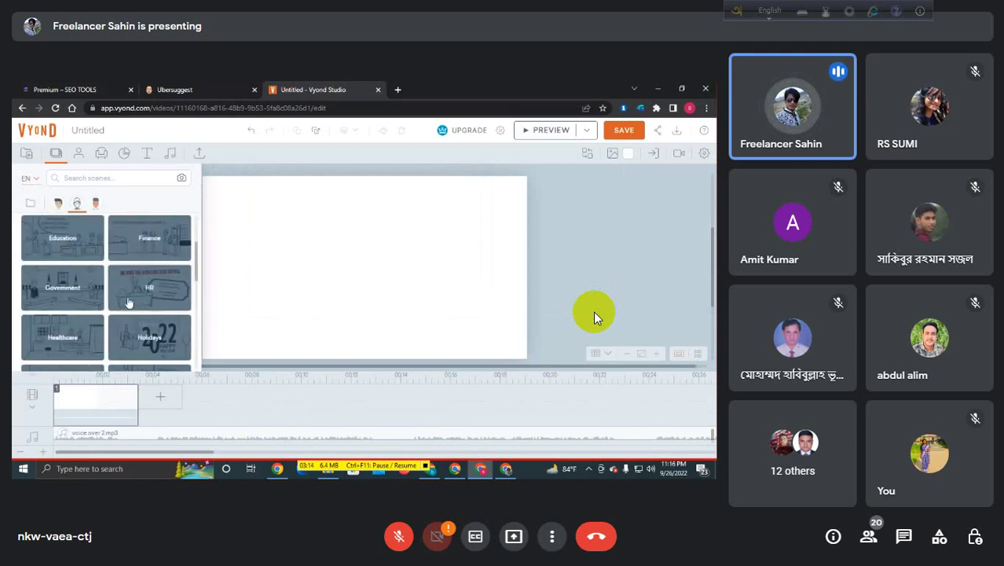
scroll(110, 306, "down", 5)
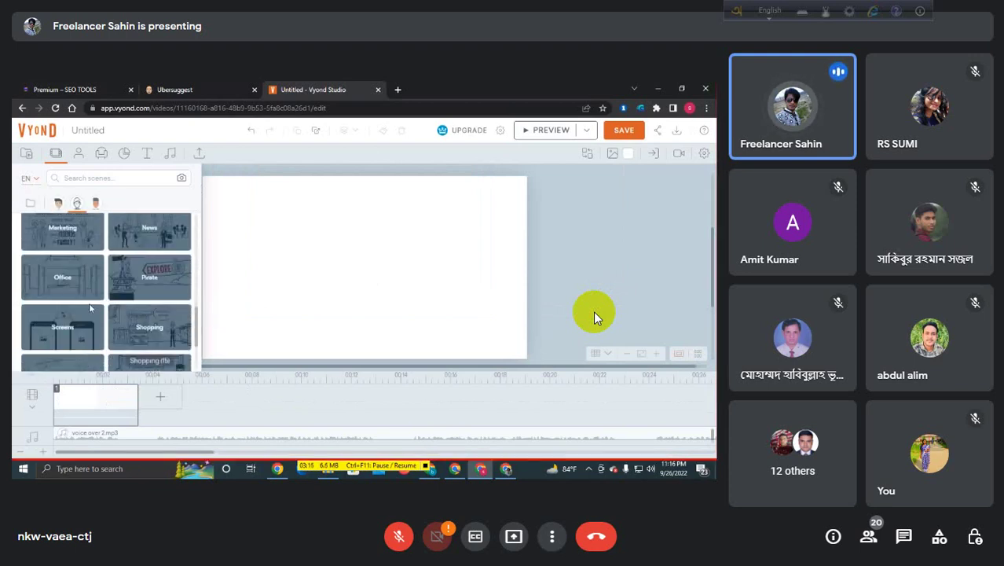
scroll(64, 307, "down", 3)
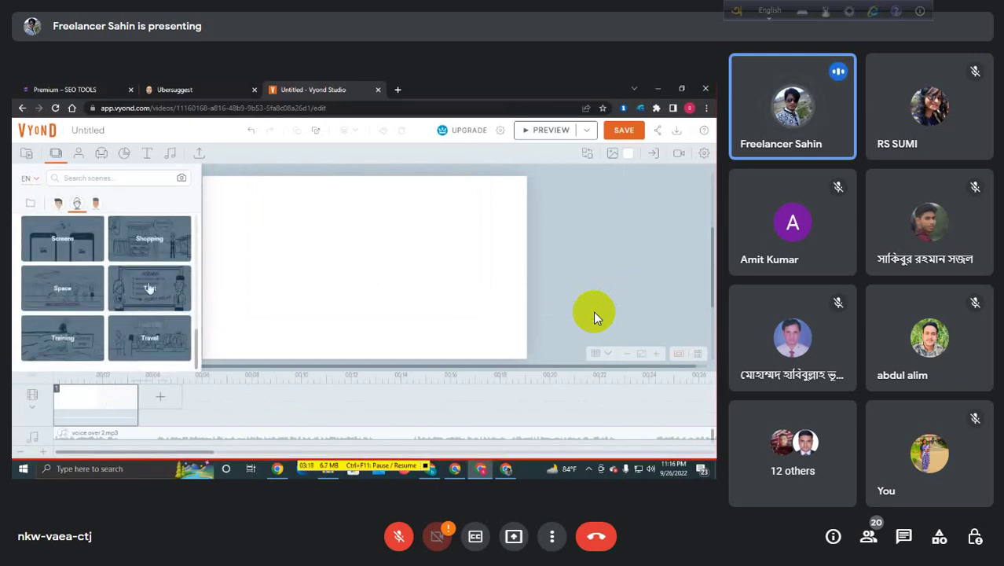
left_click(150, 288)
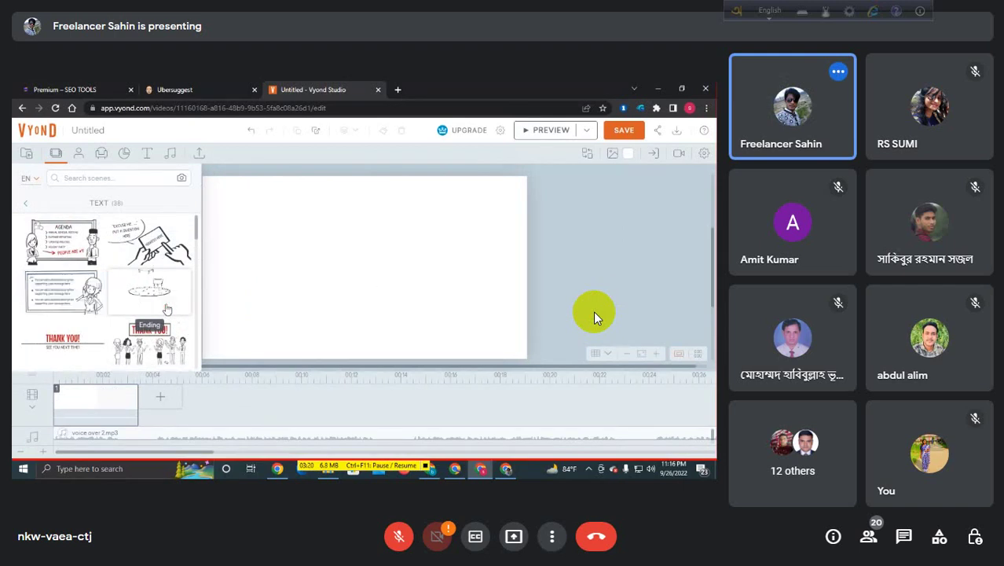
scroll(167, 309, "down", 3)
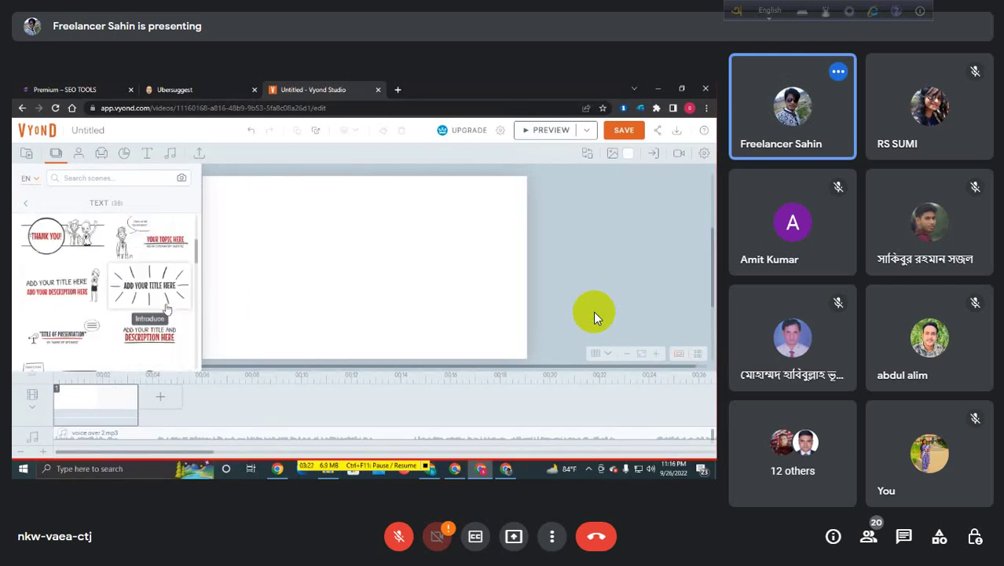
left_click(167, 309)
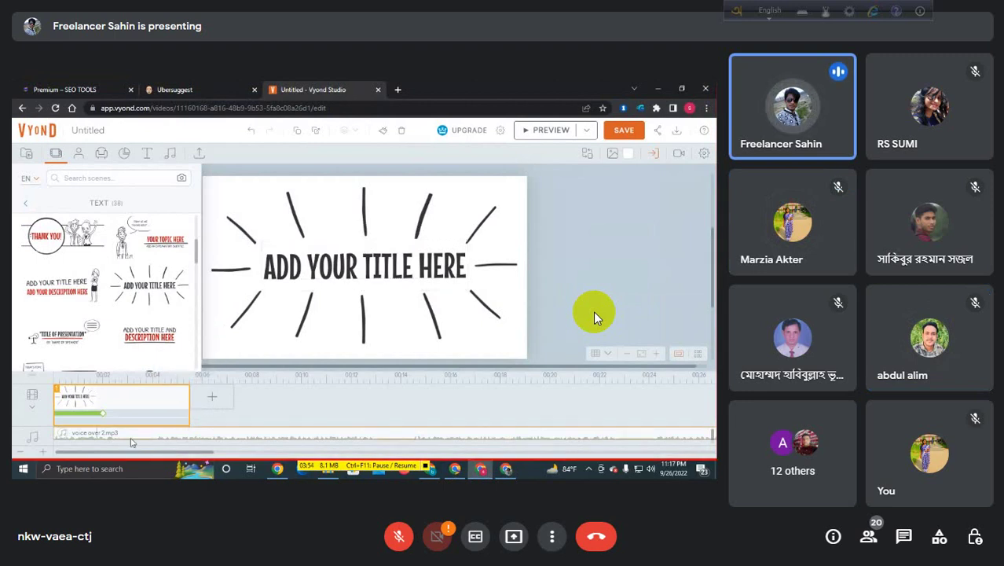
Shorten the "Add your title here" scene on the timeline to about 2.5 seconds
left_click_drag(188, 401, 117, 403)
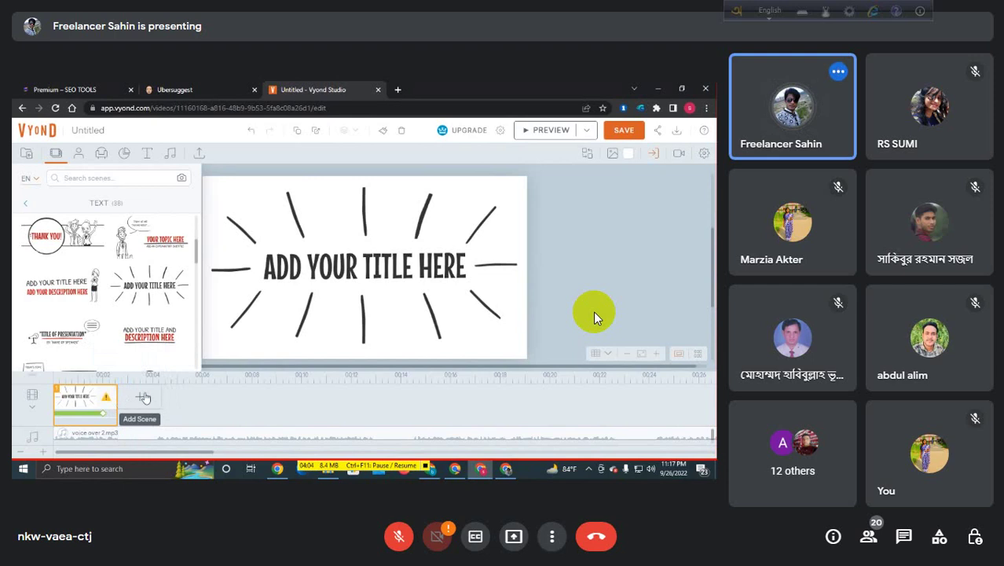
left_click(118, 436)
left_click(111, 396)
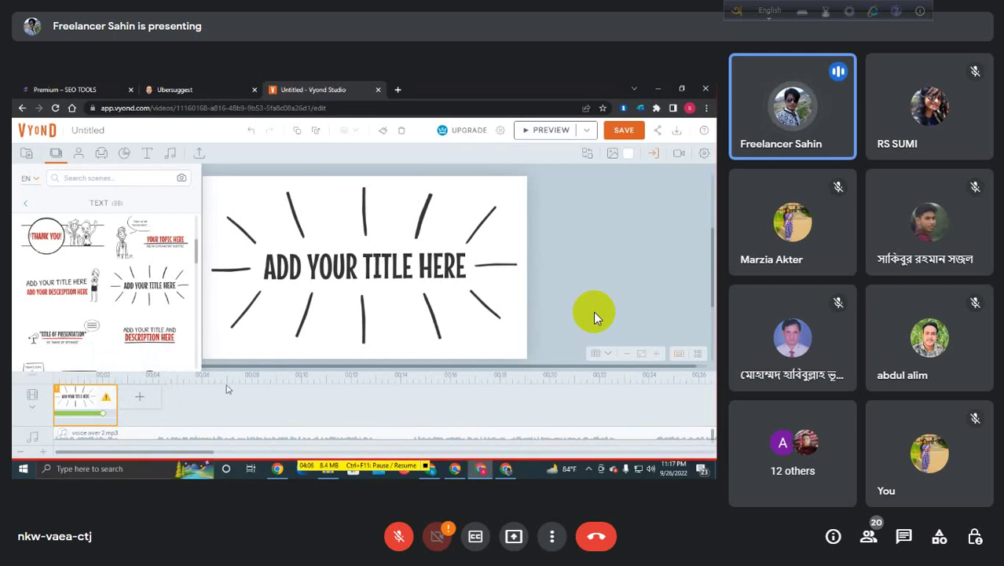
Exit the preview and open the title scene's enter effect settings
mouse_move(107, 401)
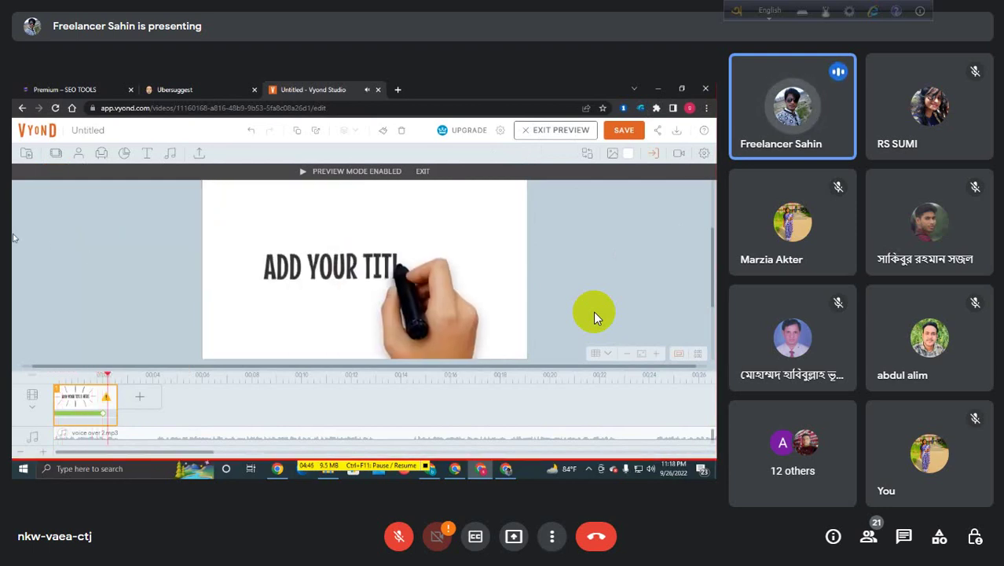
left_click(73, 414)
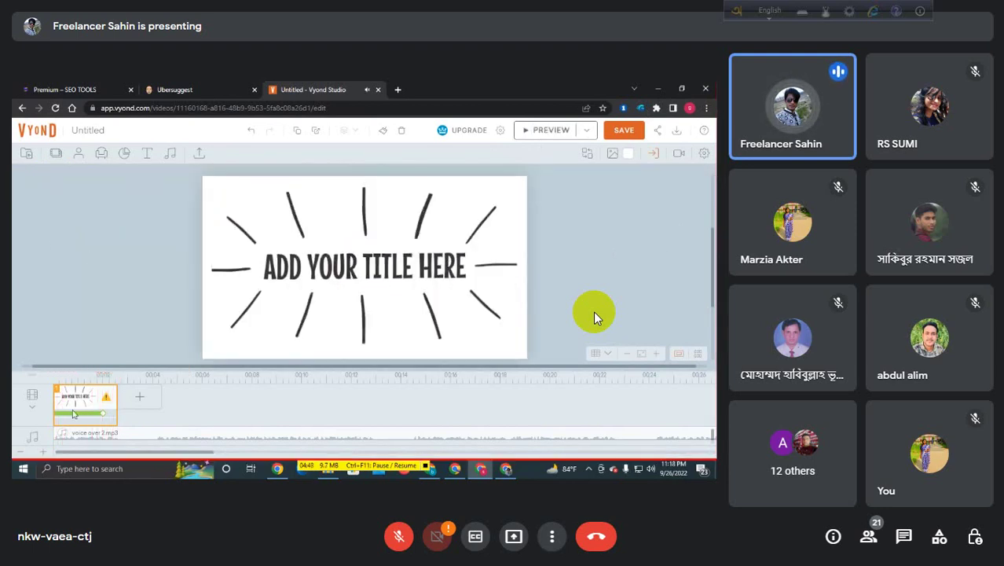
left_click(653, 153)
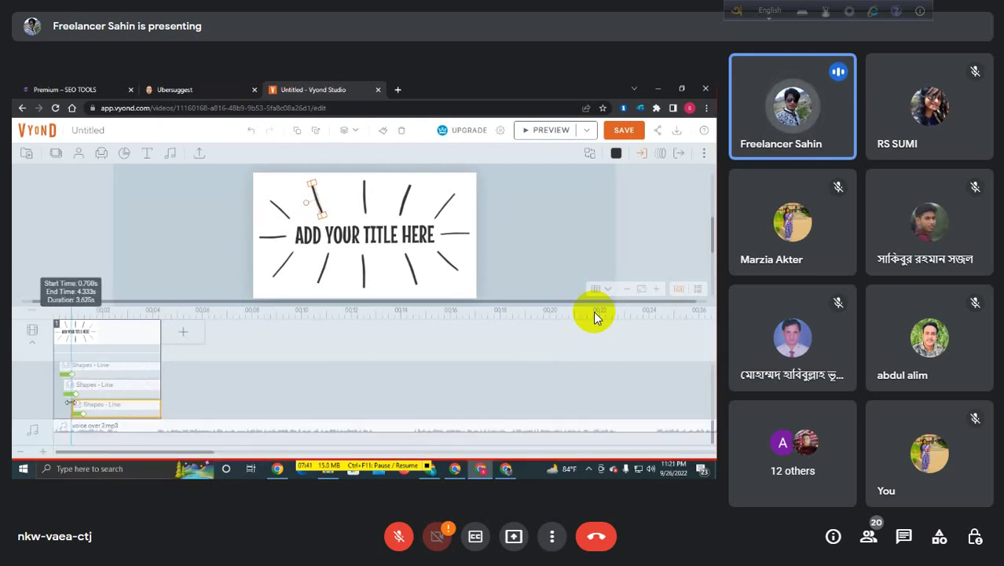
Start the upper-left line's clip slightly earlier and place the top-centre line's clip directly beneath it, starting at about 0.9 seconds
left_click_drag(72, 403, 69, 403)
left_click(364, 194)
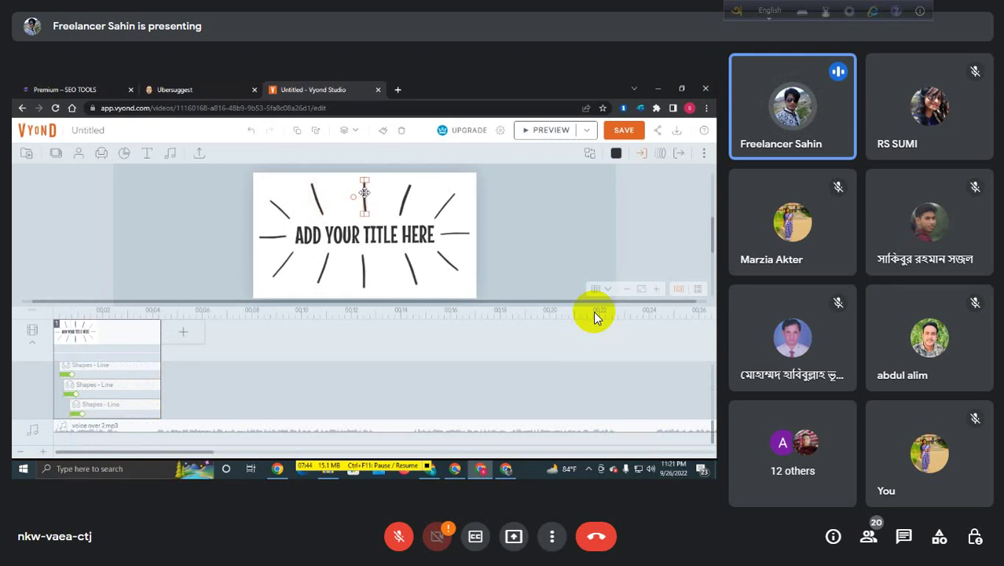
left_click(119, 383)
mouse_move(134, 386)
left_mouse_down()
mouse_move(132, 449)
mouse_move(137, 424)
mouse_move(75, 404)
left_mouse_up()
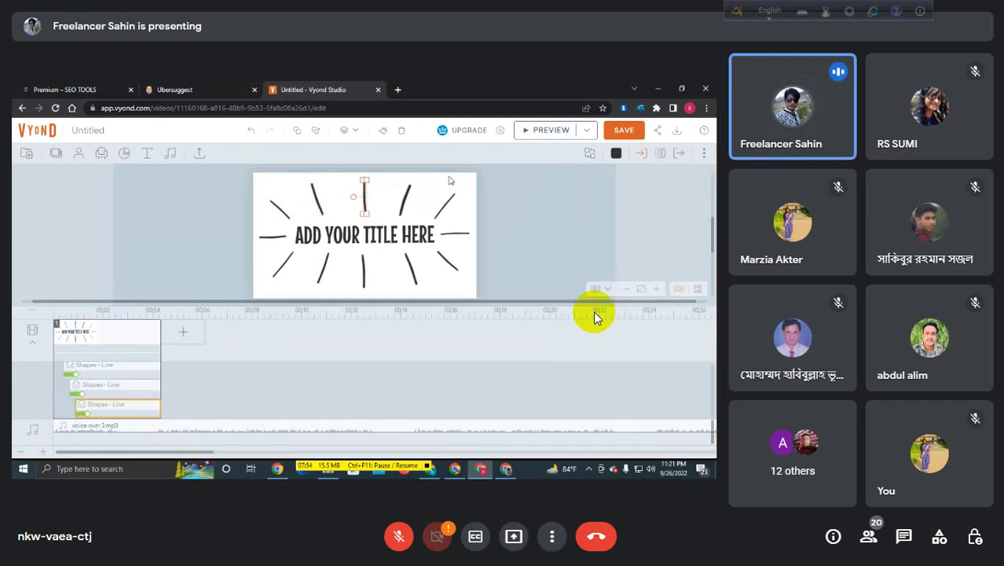
Place the clip of the line just right of top centre beneath the top-centre line's clip, starting at about 1.1 seconds
left_click(402, 203)
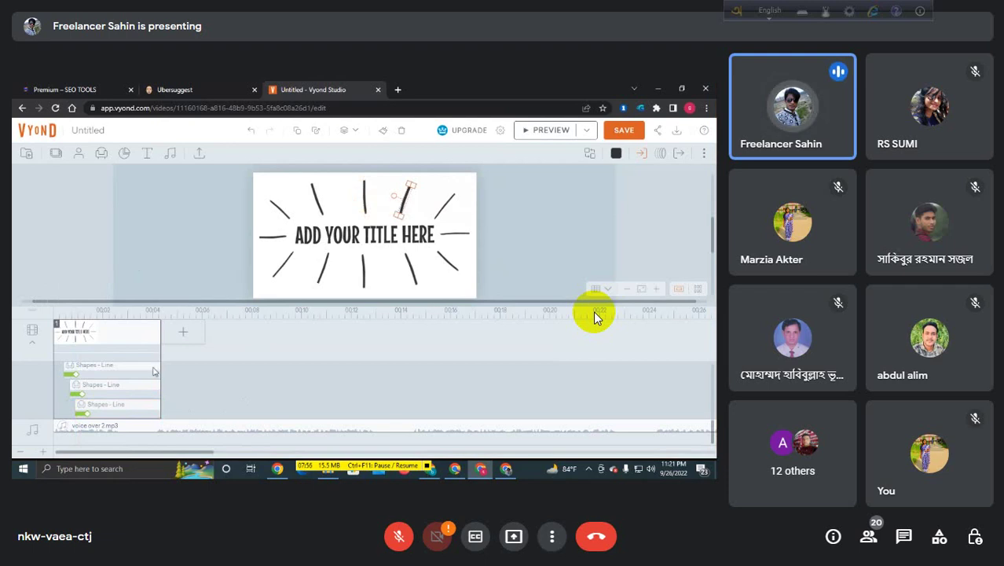
scroll(110, 393, "down", 2)
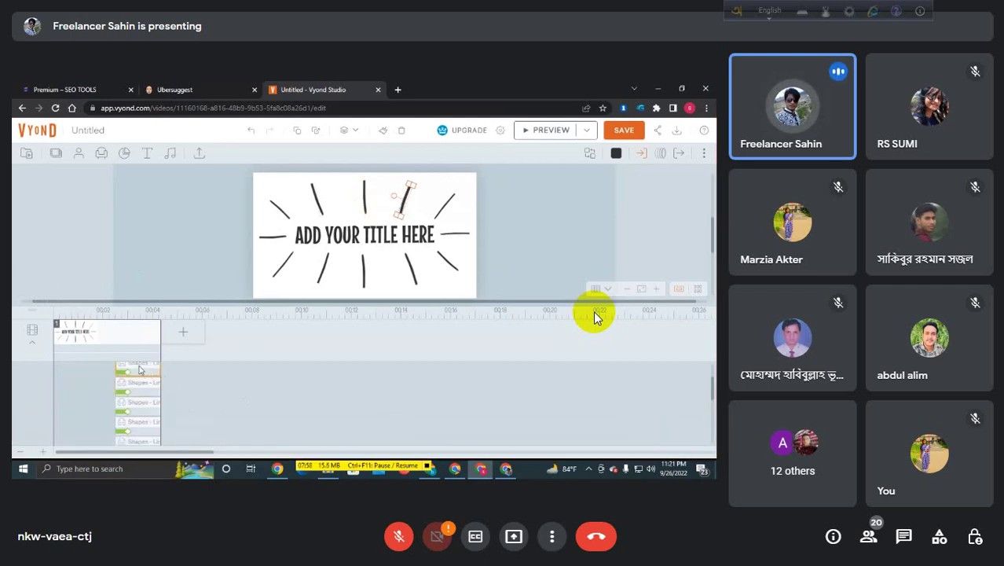
scroll(141, 373, "up", 2)
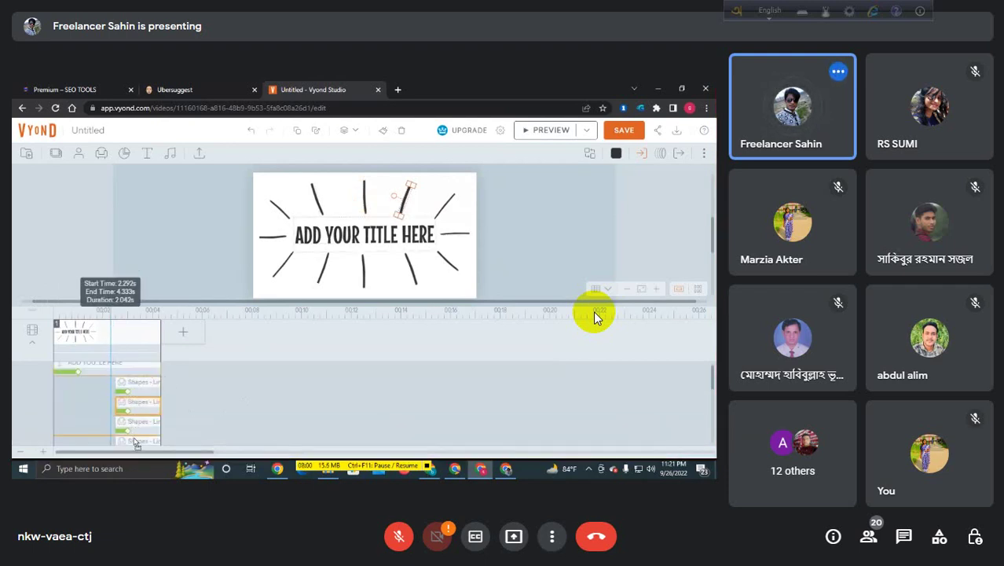
scroll(135, 433, "down", 2)
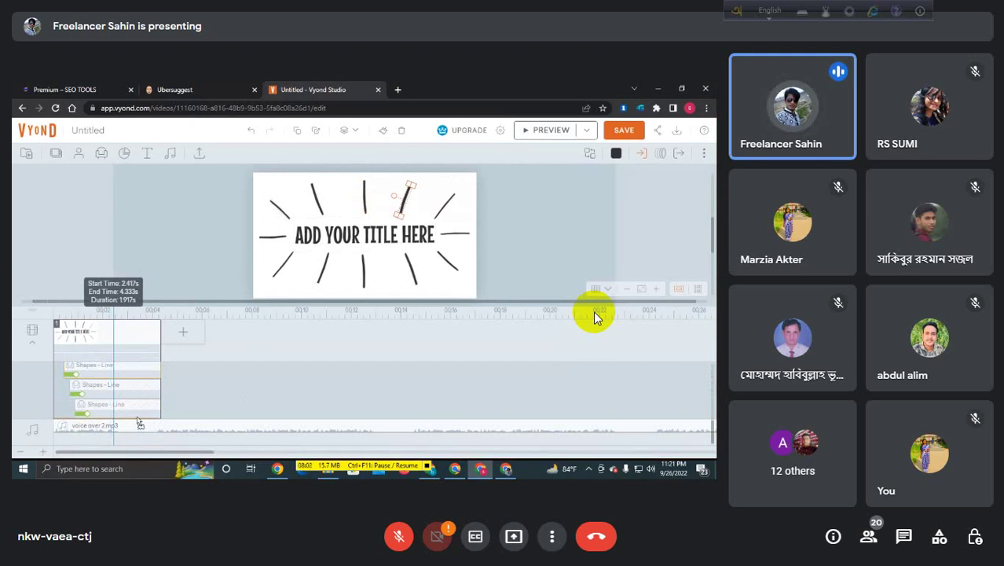
scroll(141, 423, "down", 1)
mouse_move(115, 408)
left_mouse_down()
mouse_move(81, 406)
mouse_move(130, 405)
left_mouse_up()
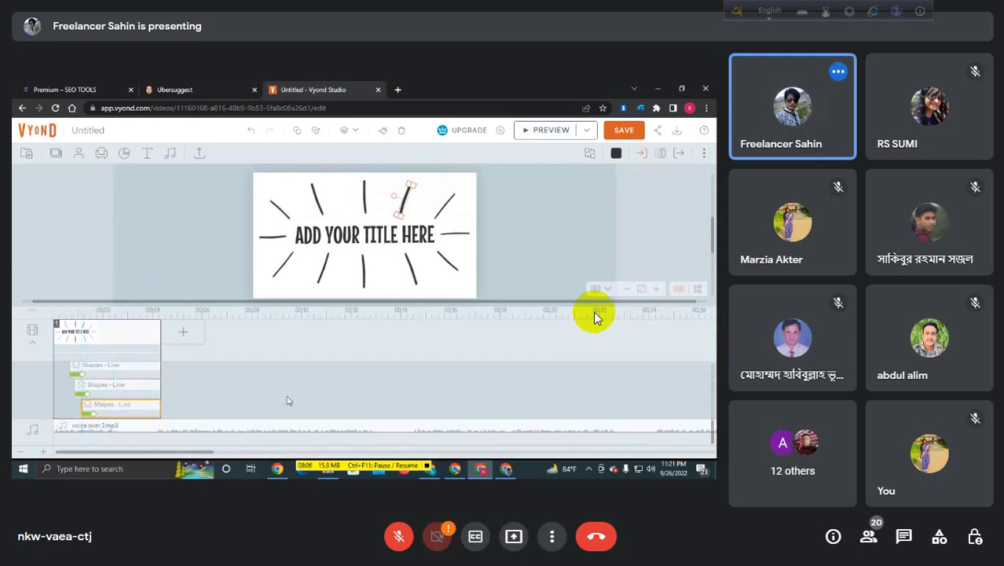
left_click(595, 315)
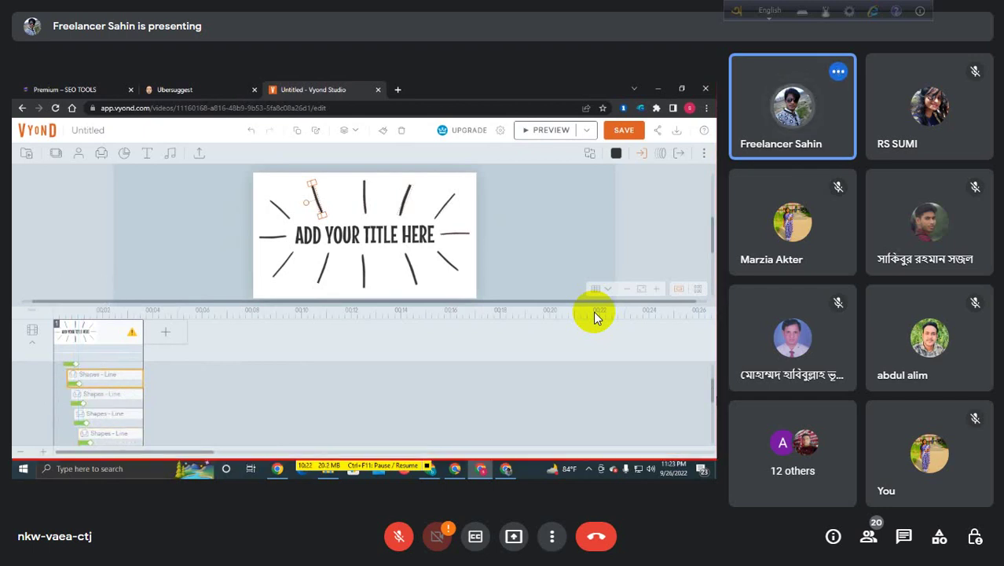
left_click_drag(711, 399, 712, 409)
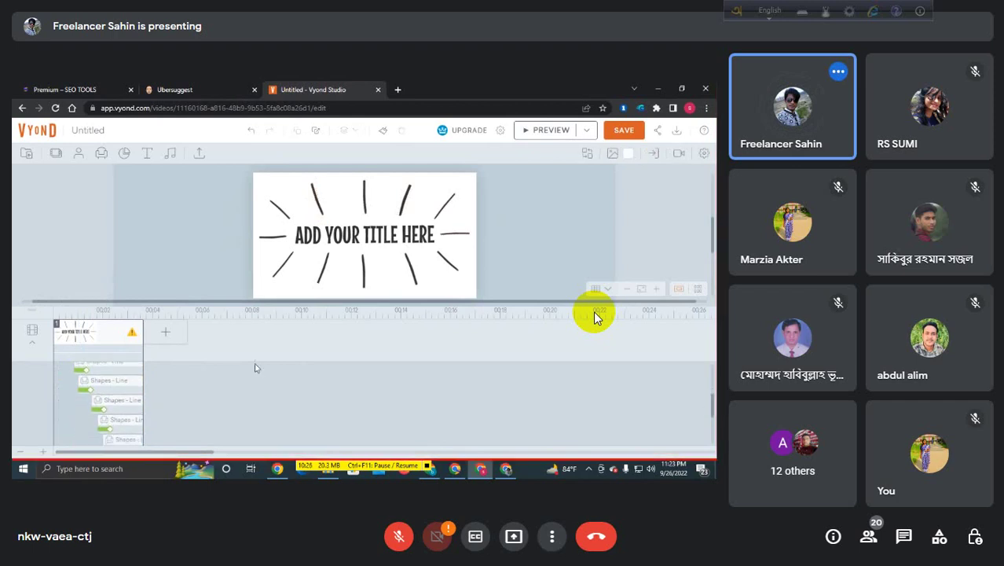
Nudge the start of the second visible line clip slightly earlier in the title scene
left_click_drag(77, 383, 76, 383)
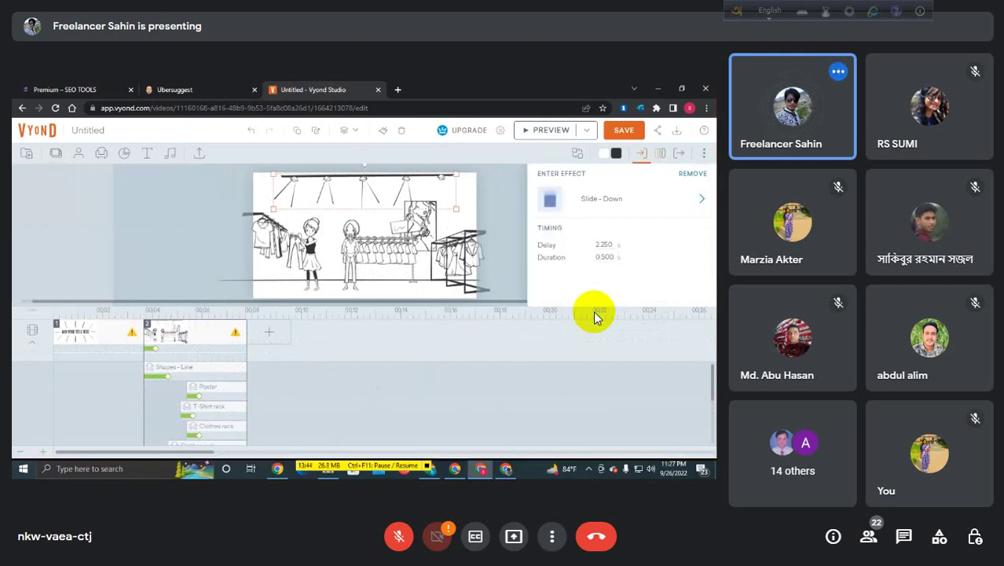
Examine the enter effects and timing of the clothing-store scene's rack, two characters and poster, along with the scene's transition
left_click(269, 231)
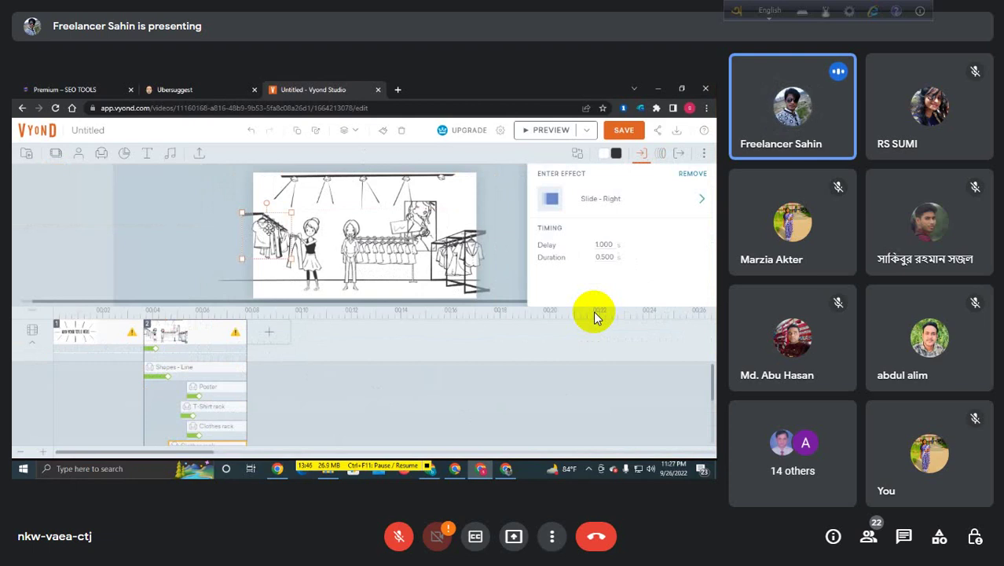
left_click(306, 240)
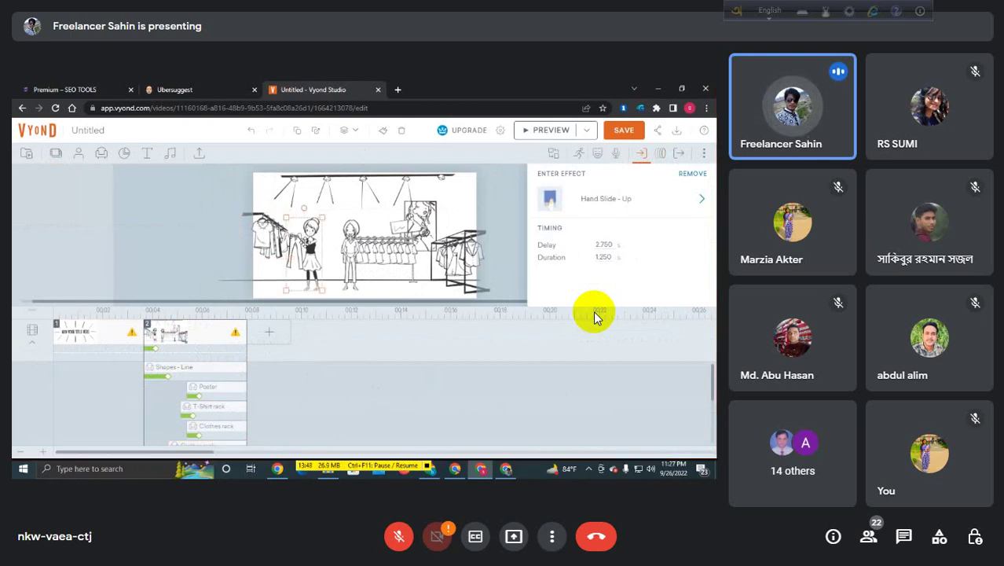
left_click(349, 250)
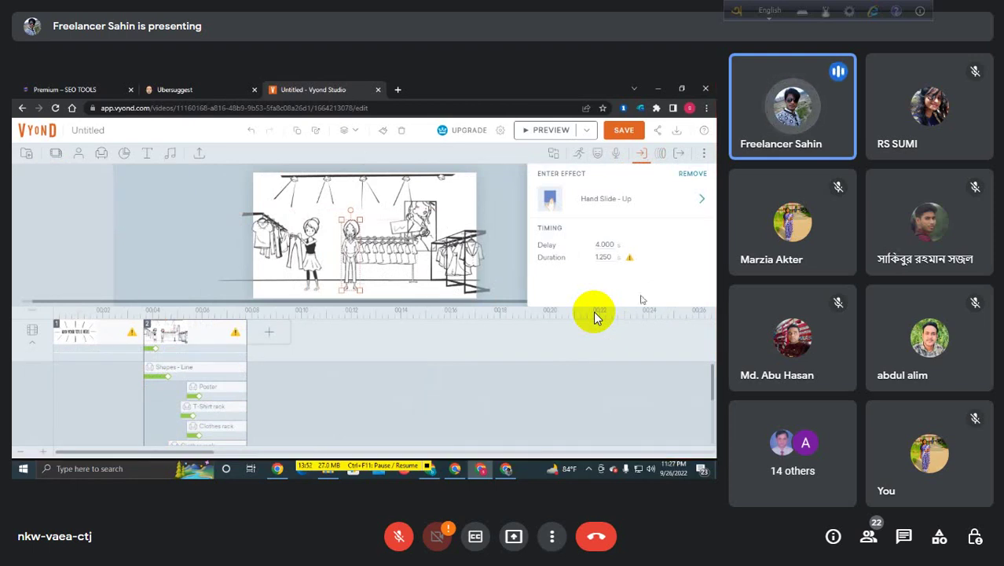
mouse_move(629, 258)
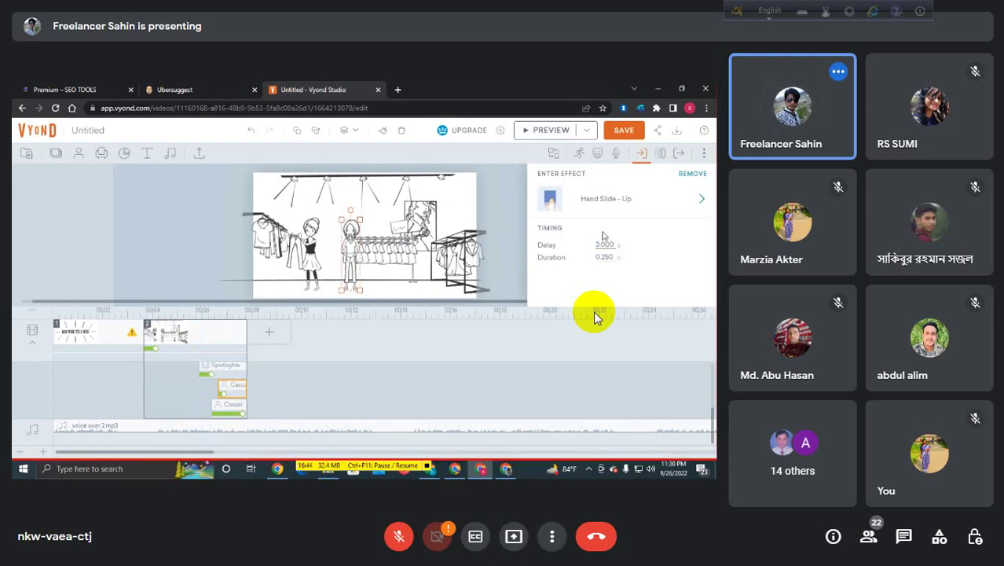
left_click(234, 342)
left_click(234, 389)
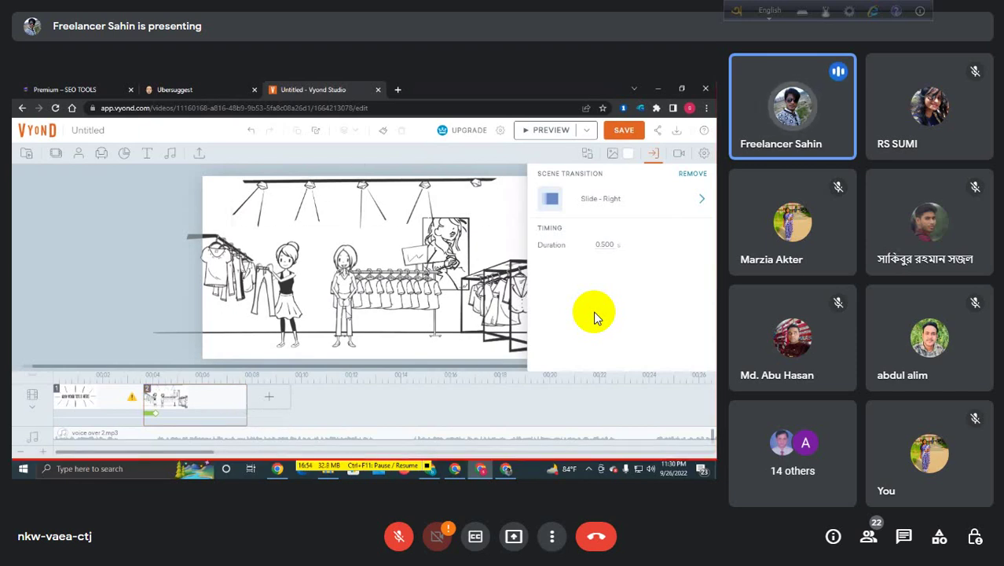
left_click(31, 412)
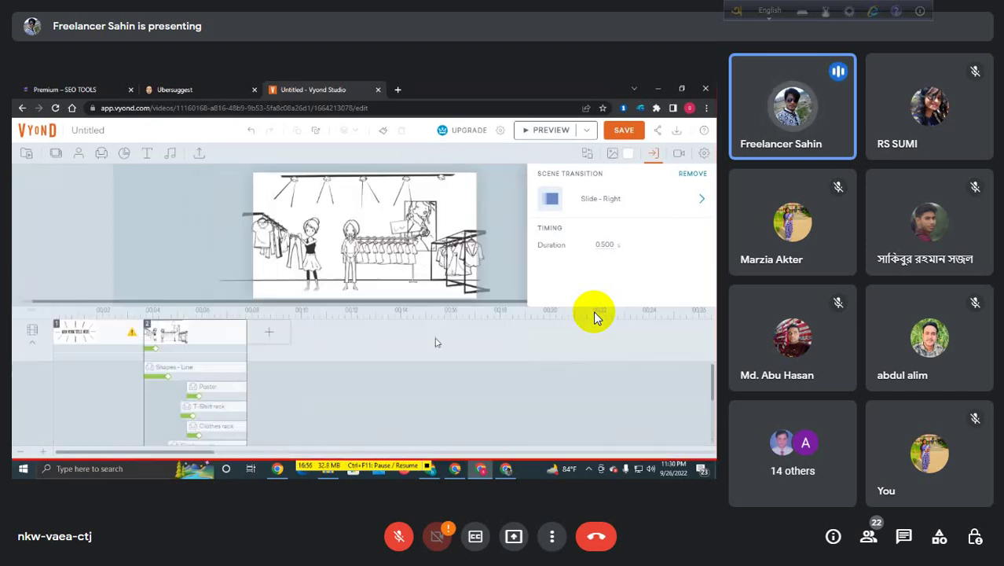
left_click(206, 388)
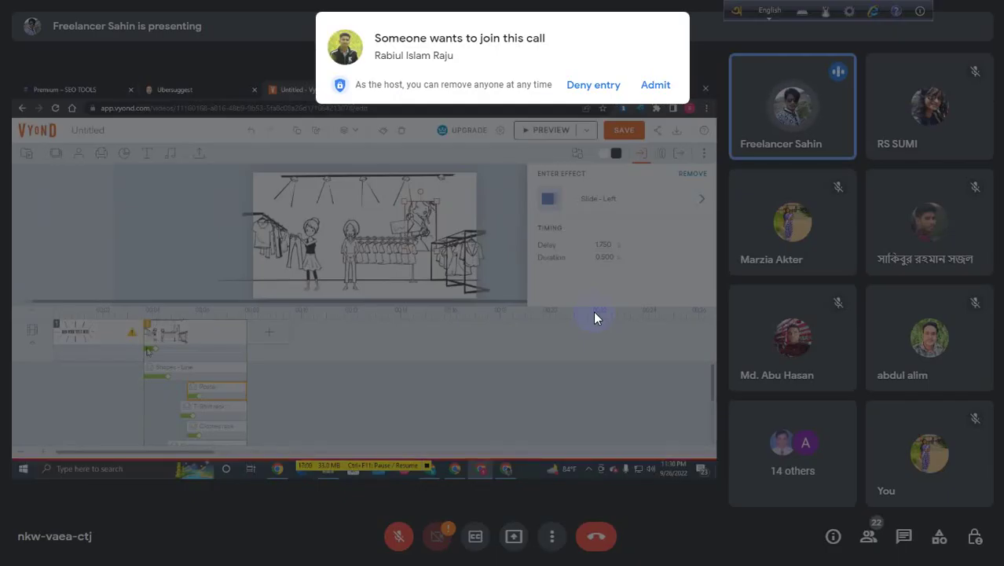
Pause and resume the screen recording from the meeting window, and switch back to the Vyond Studio window
key("F11")
left_click(660, 88)
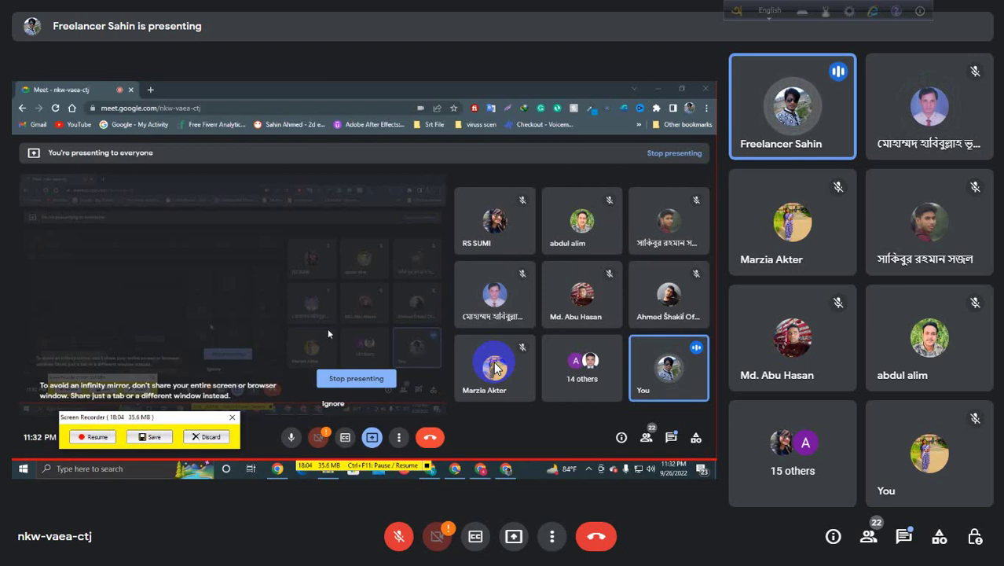
left_click_drag(190, 419, 394, 426)
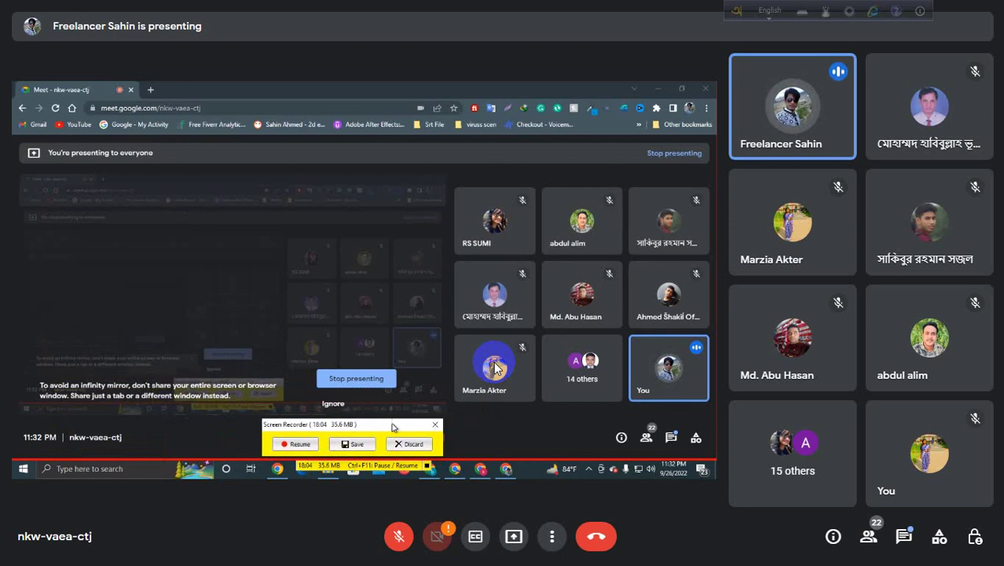
left_click(296, 444)
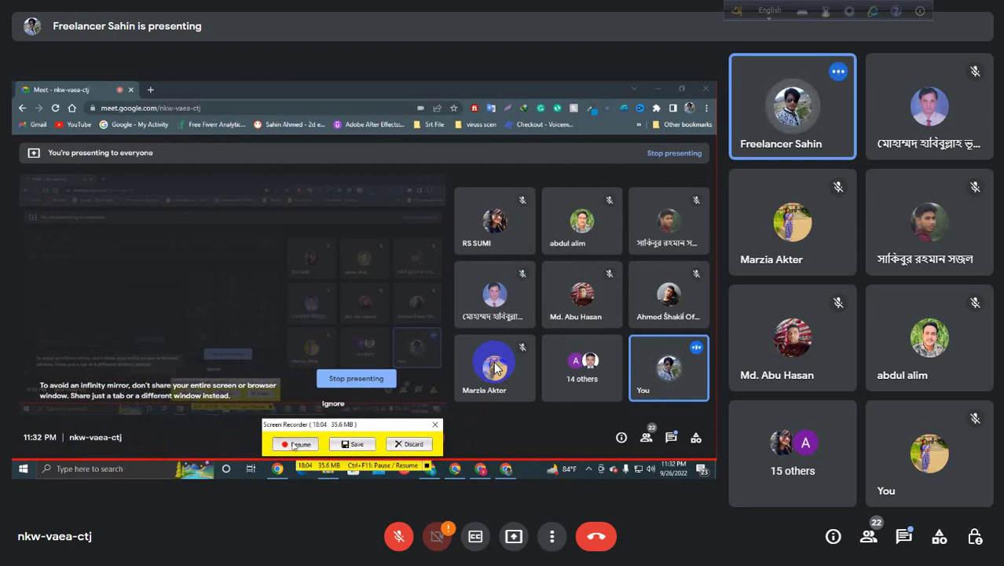
mouse_move(481, 468)
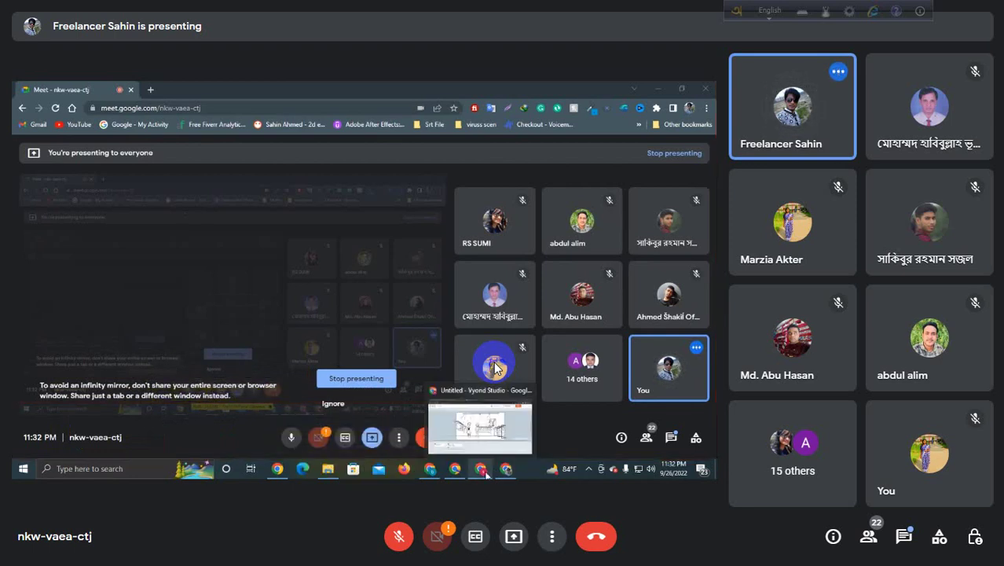
left_click(476, 428)
Replace the clothing-store scene with the whiteboard SALE checkout-queue scene and exit its preview
left_click(590, 246)
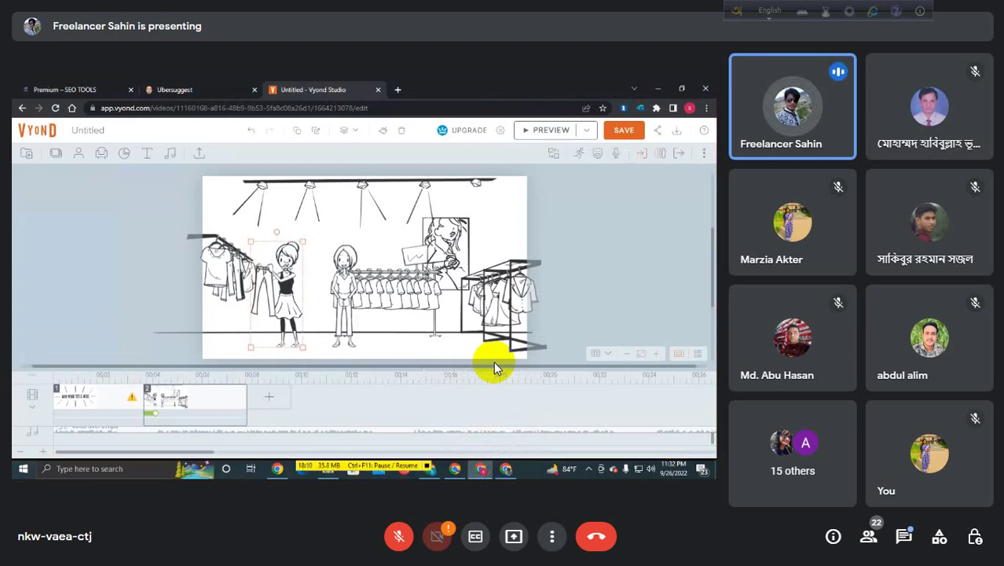
left_click(331, 334)
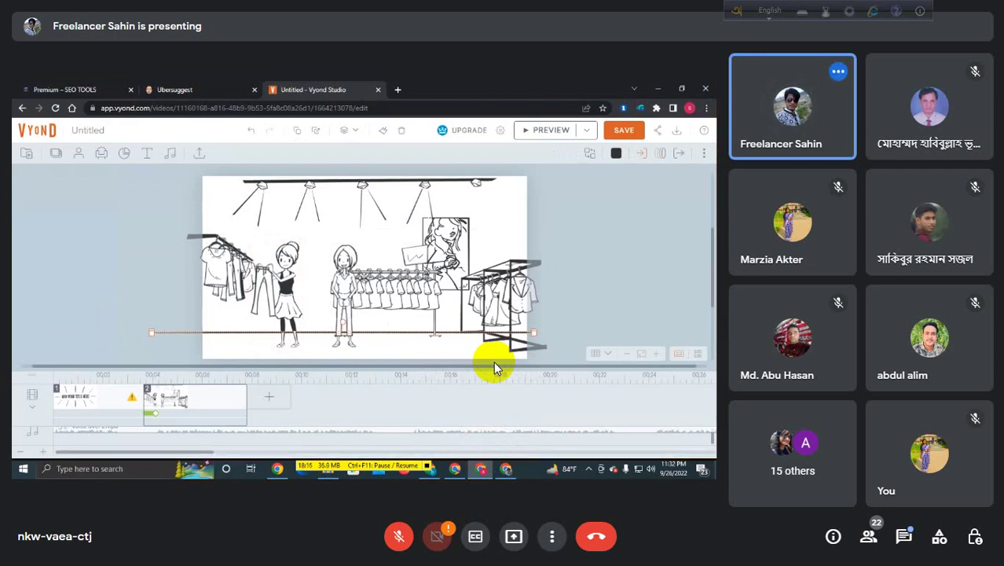
left_click(55, 157)
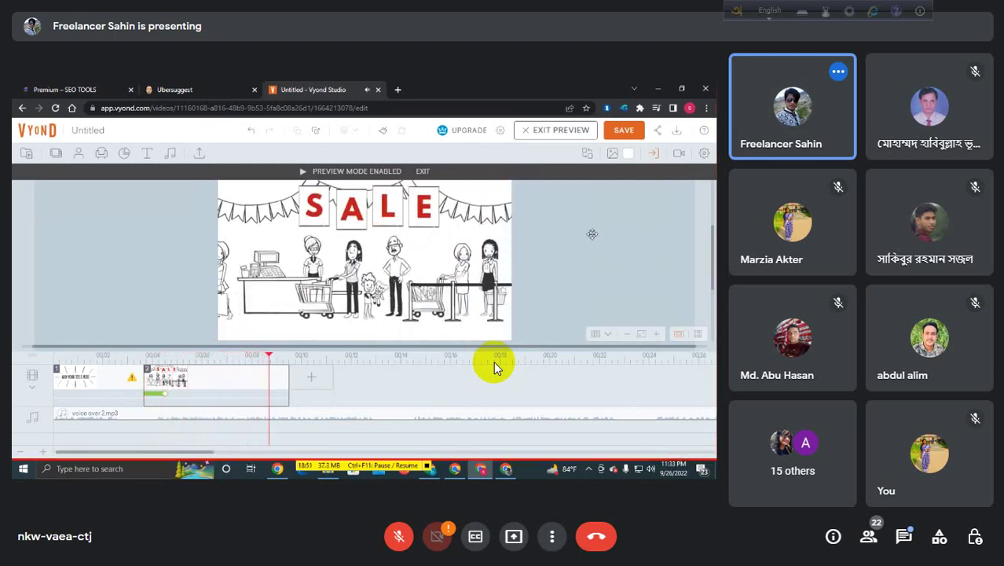
key("Escape")
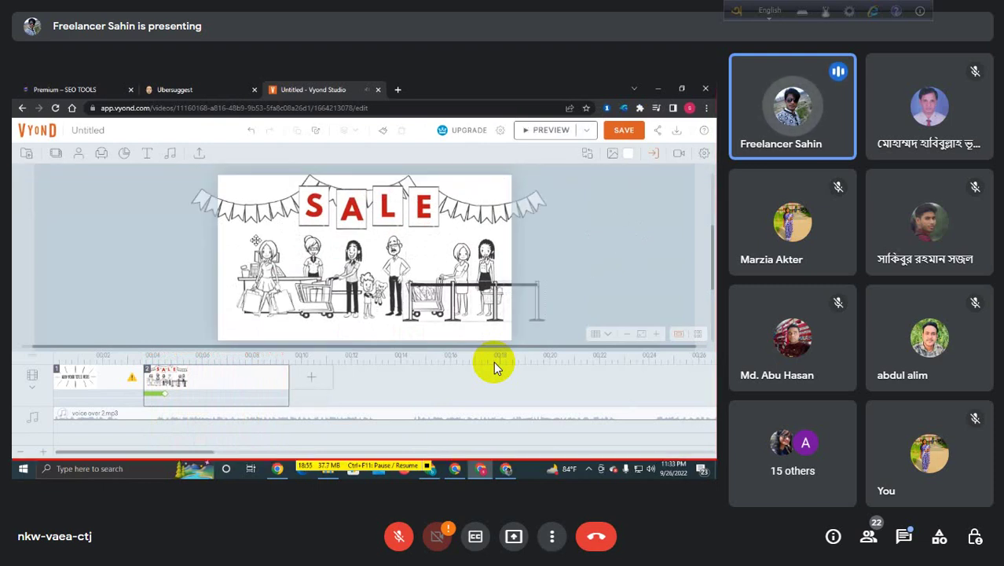
Examine the SALE scene's characters and browse the Whiteboard Animation enter effects for the woman pushing the shopping cart
left_click(395, 261)
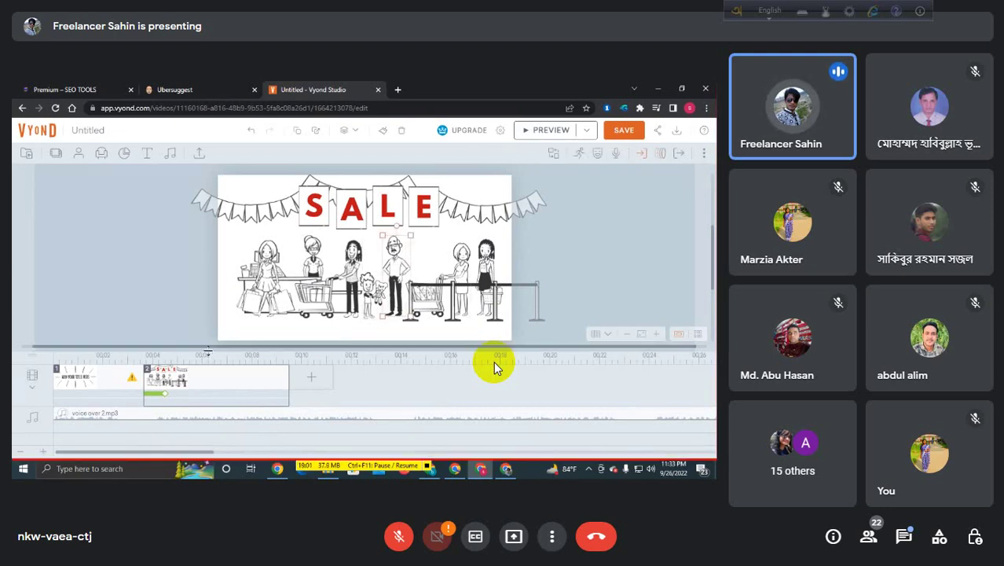
left_click_drag(208, 354, 206, 384)
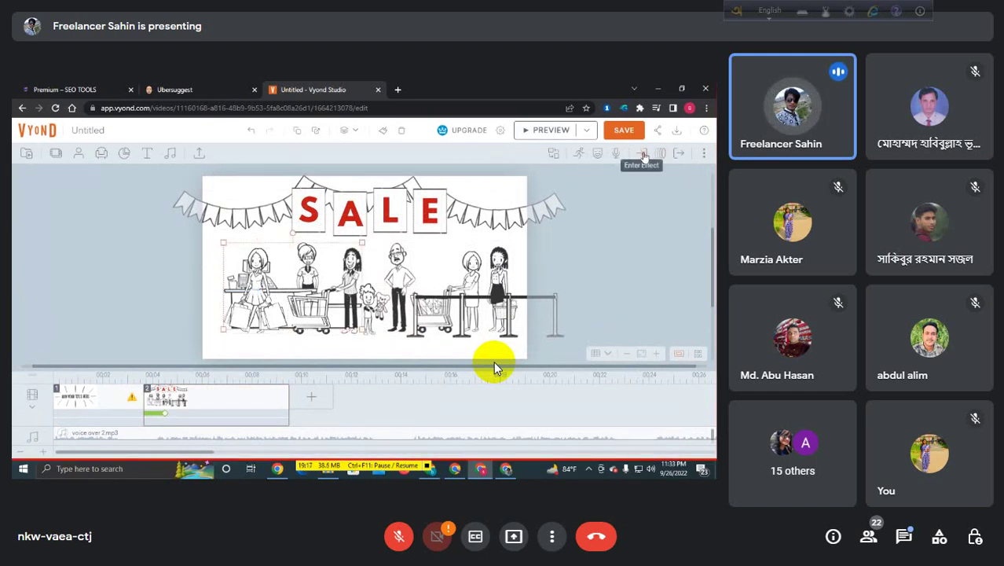
left_click(400, 263)
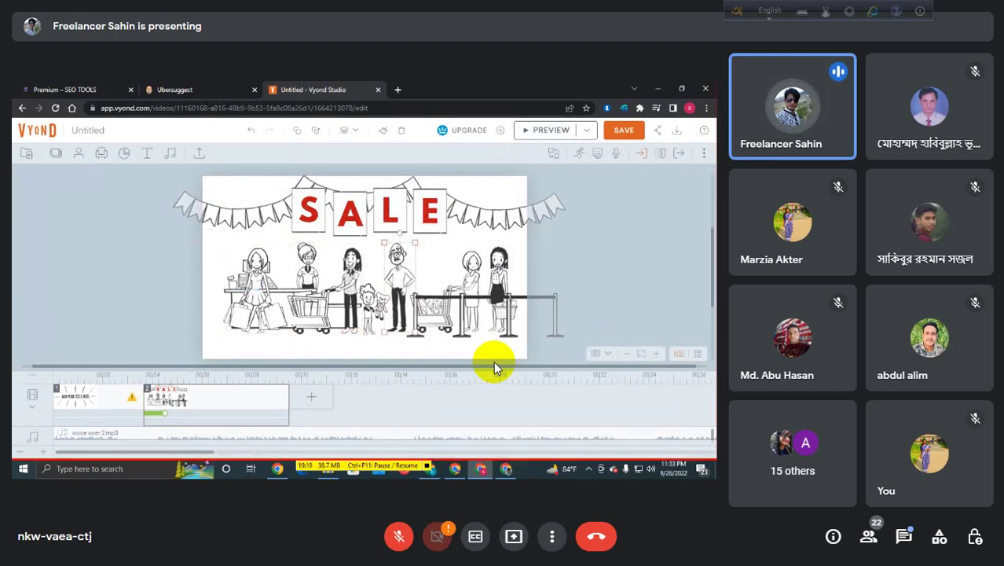
left_click(198, 416)
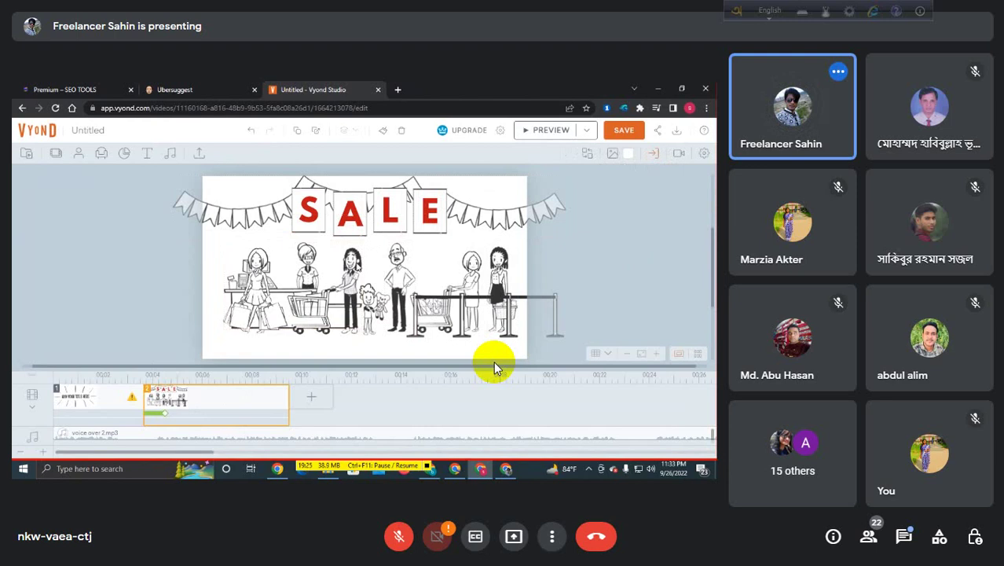
left_click(355, 265)
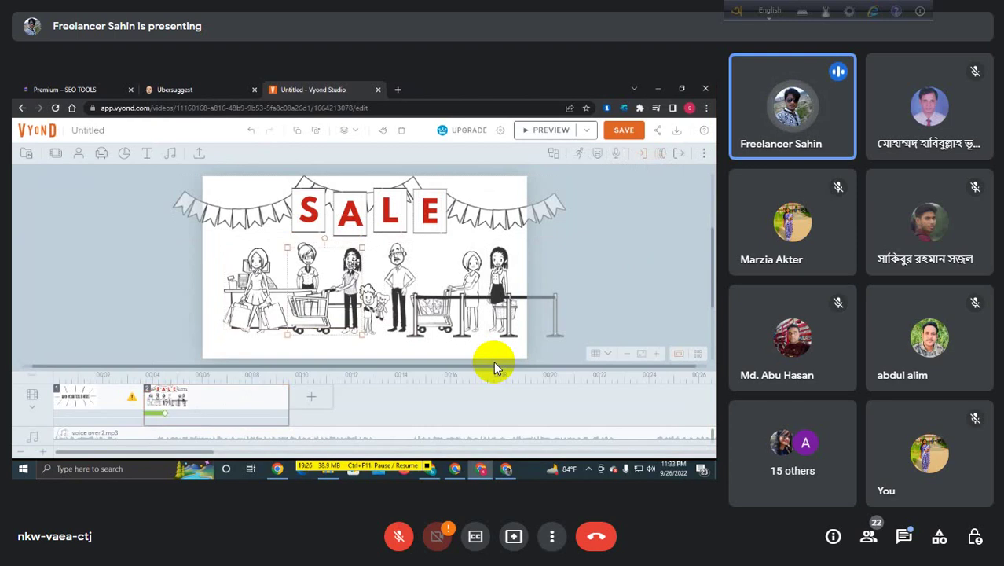
left_click(641, 153)
left_click(633, 203)
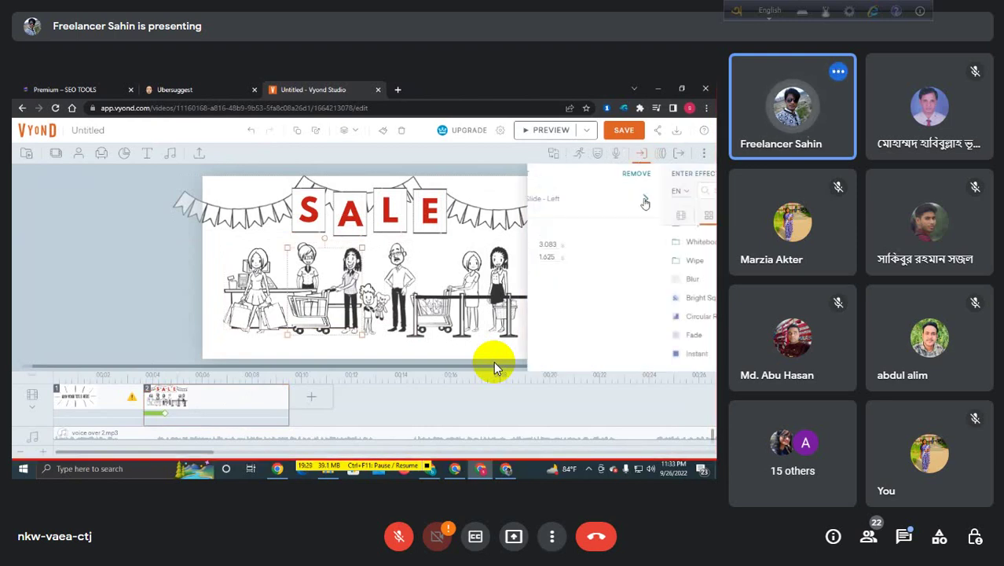
left_click(568, 244)
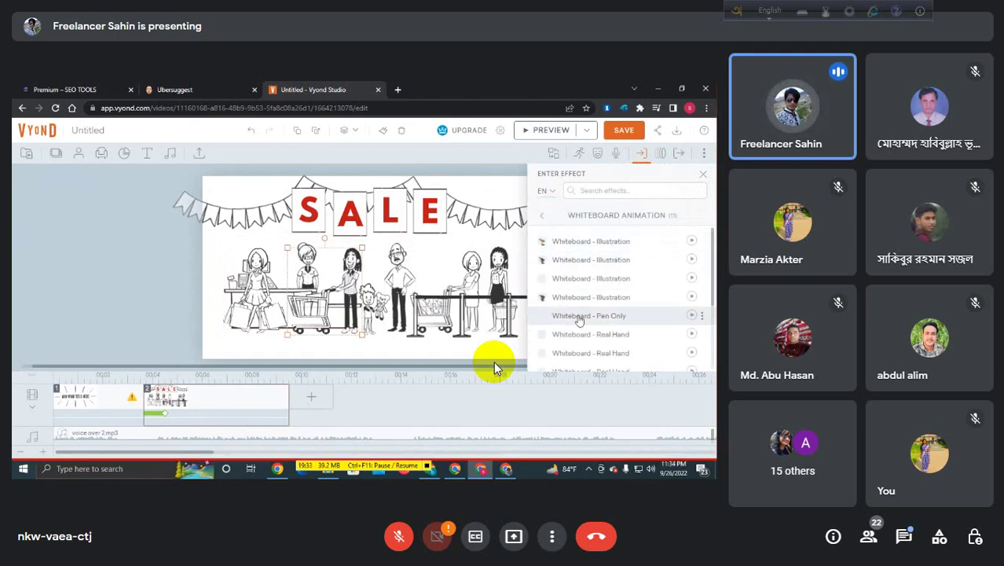
left_click(585, 220)
left_click(398, 259)
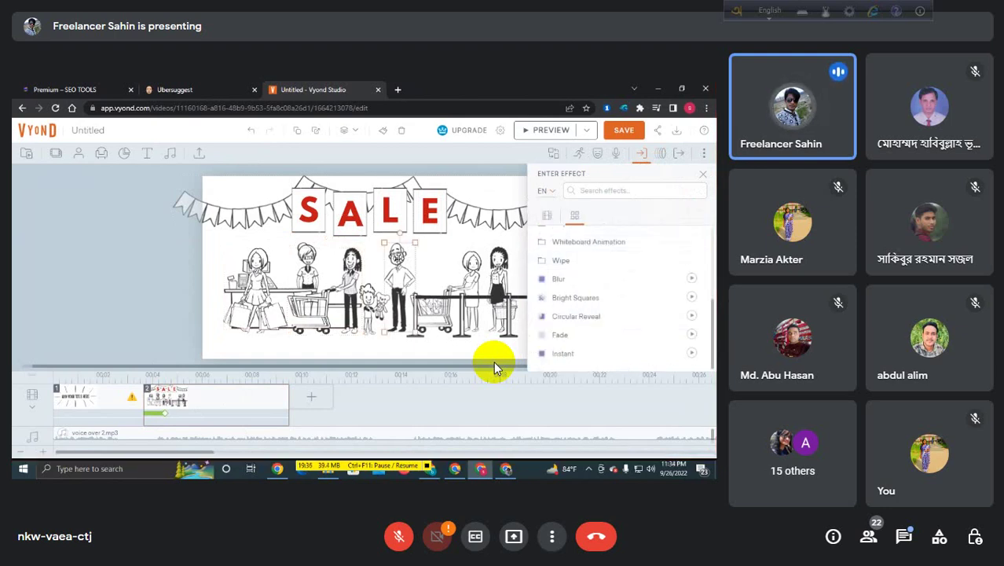
left_click(703, 176)
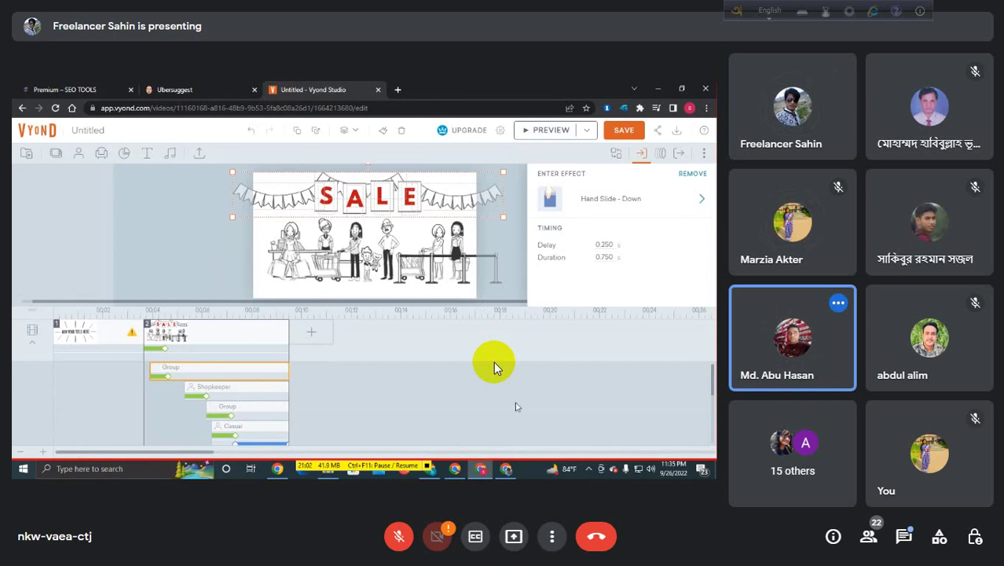
Compare the SALE scene's transition settings with the enter effect and timing of the SALE banner group
left_click(495, 367)
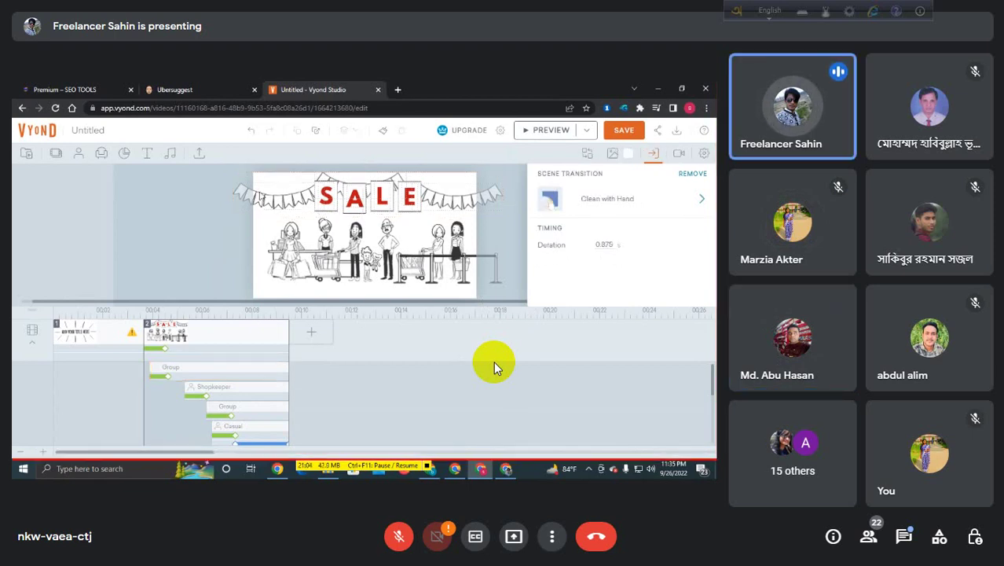
left_click(495, 366)
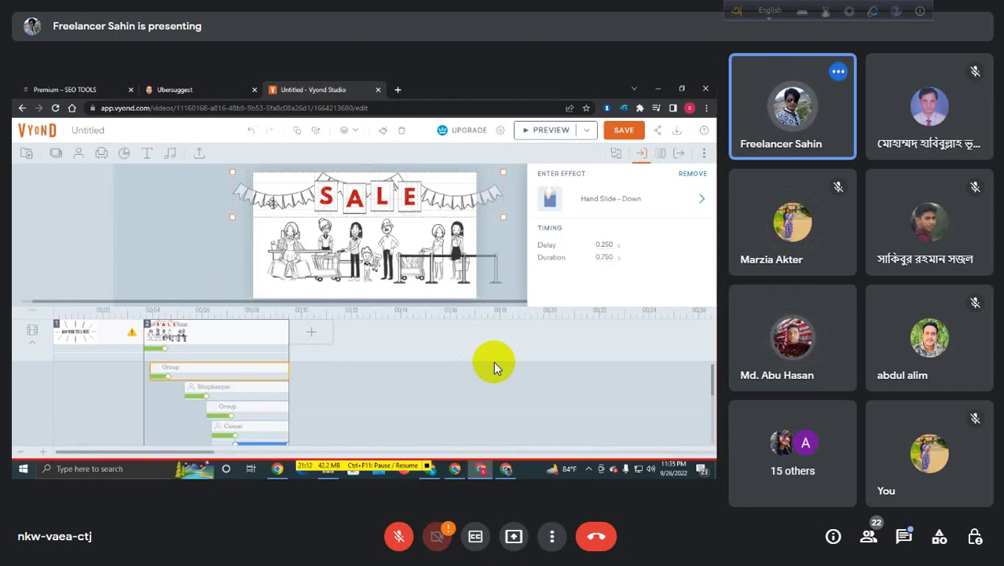
left_click(289, 235)
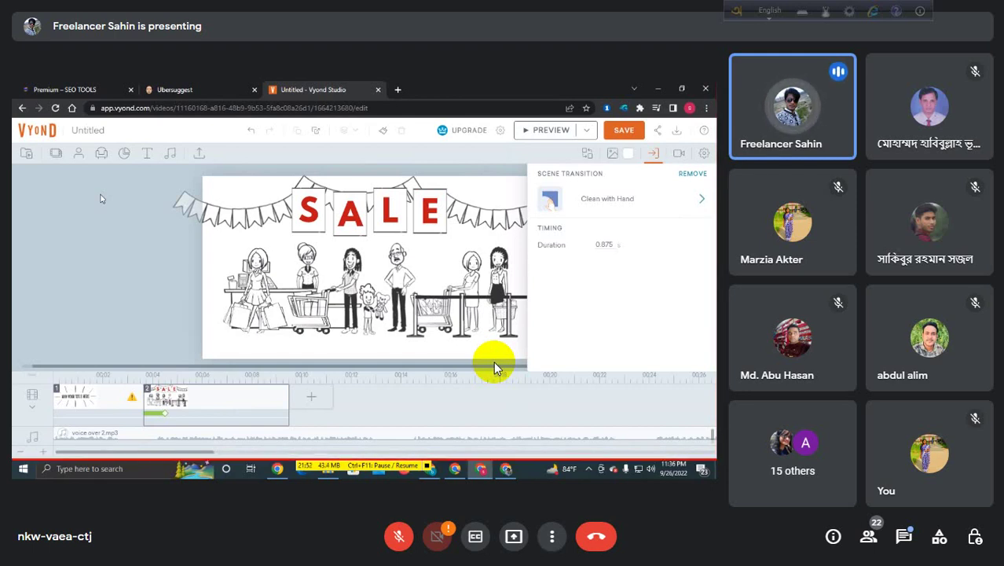
left_click(259, 267)
left_click(456, 356)
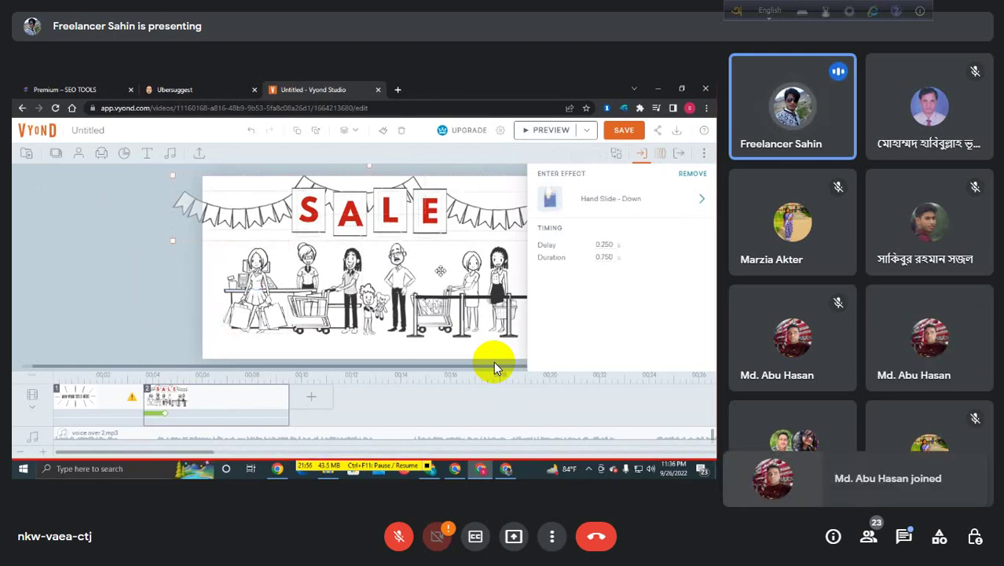
left_click(123, 287)
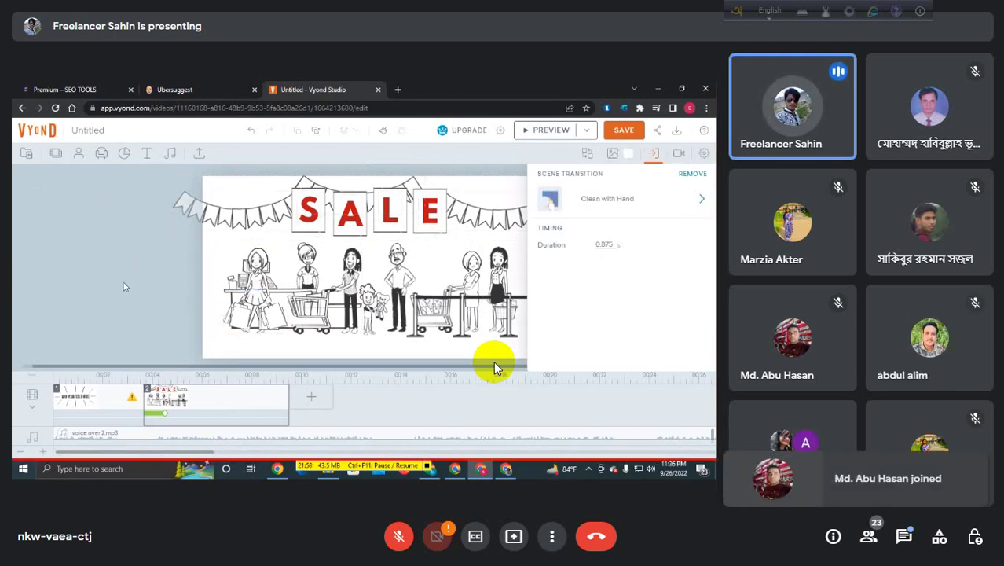
left_click(420, 198)
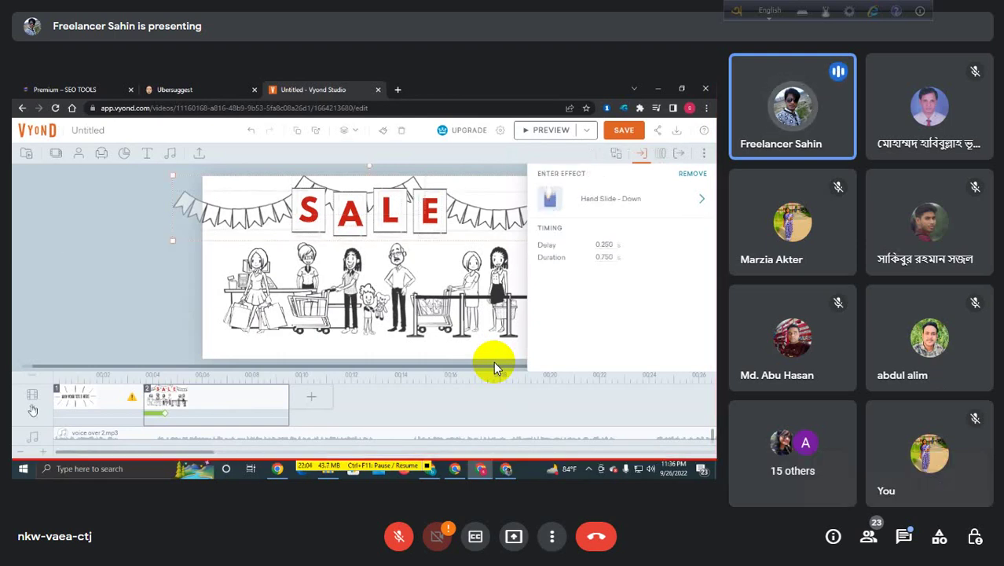
Move the start of the clip of the woman carrying shopping bags to a 1.667-second delay and open her motion path settings
left_click(494, 366)
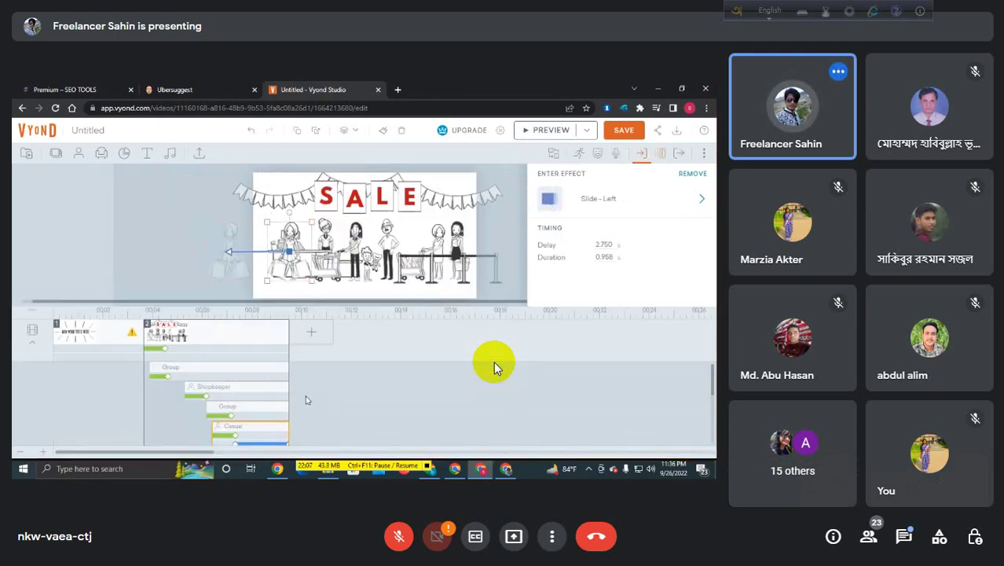
scroll(306, 397, "down", 2)
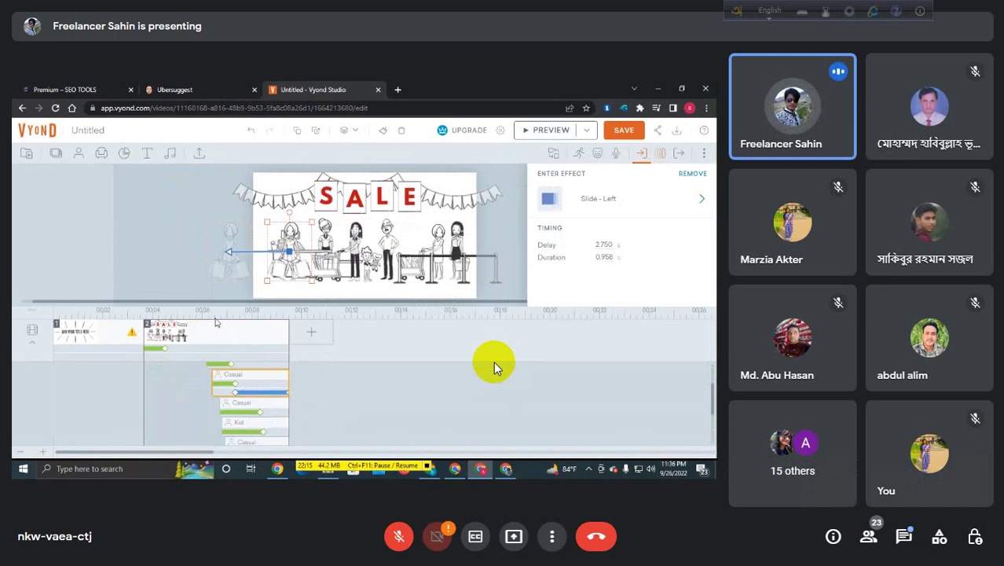
left_click_drag(213, 375, 185, 375)
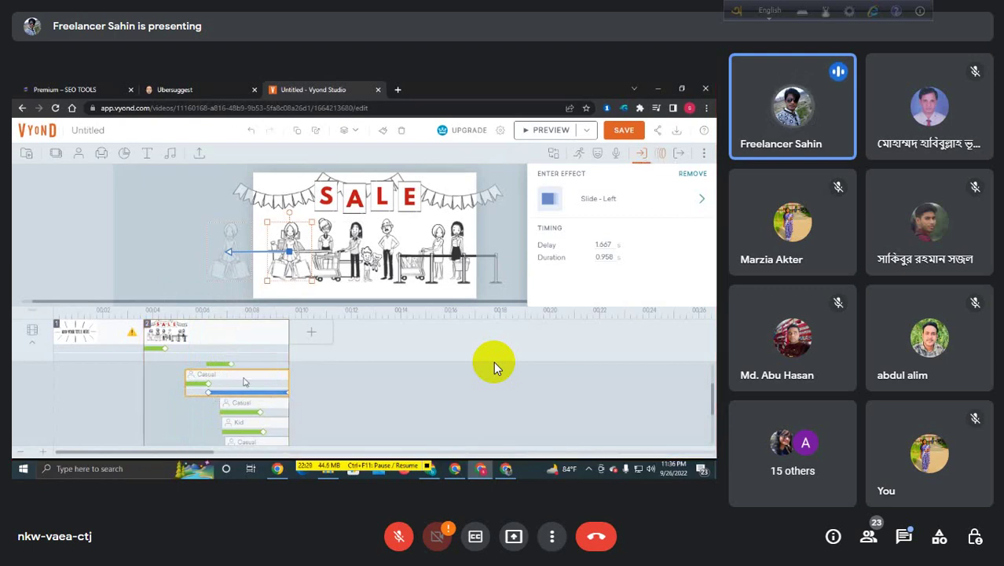
left_click(658, 154)
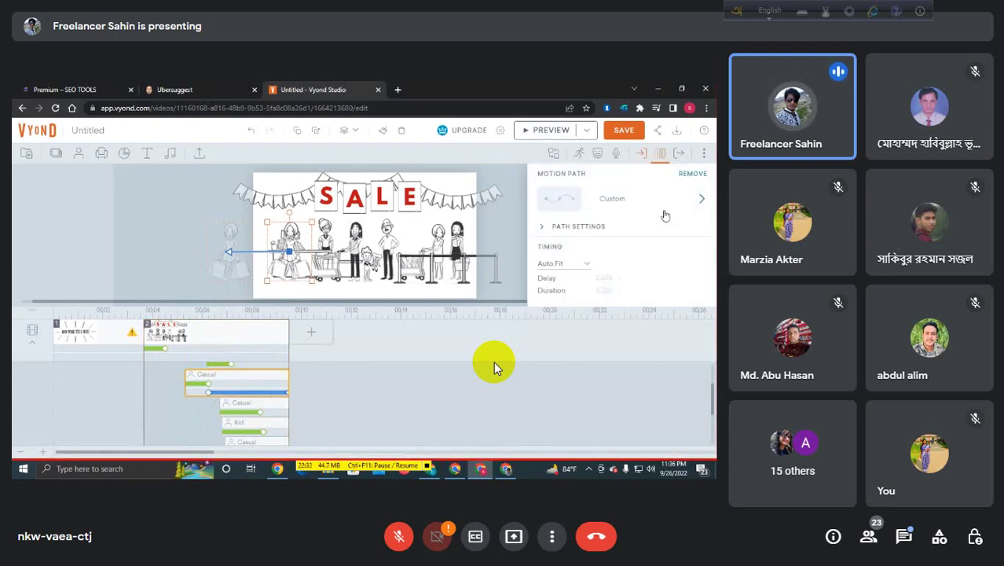
Close the motion path settings, collapse the SALE scene's element tracks and browse the whiteboard scene categories for the third scene
key("Escape")
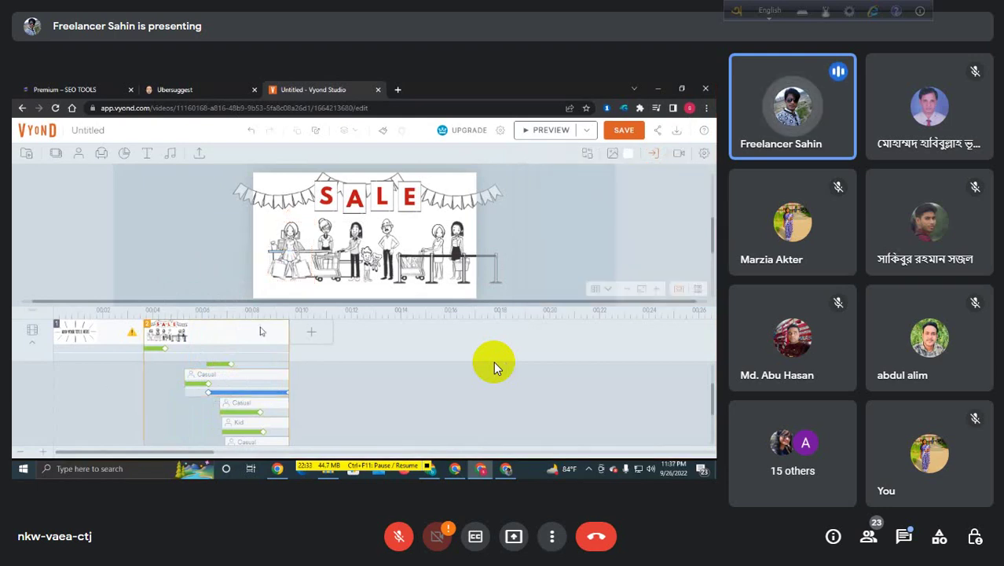
left_click(32, 334)
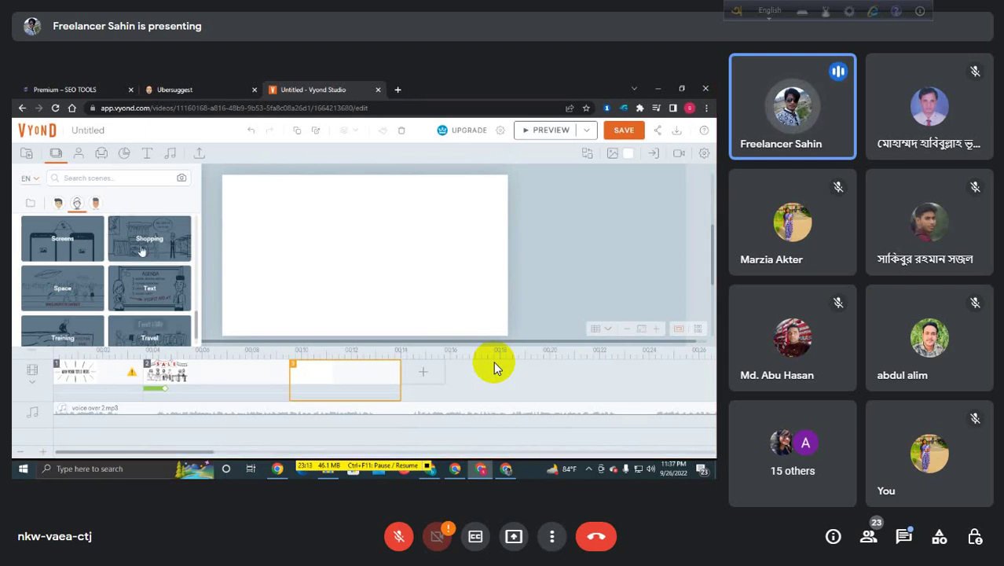
scroll(151, 239, "down", 1)
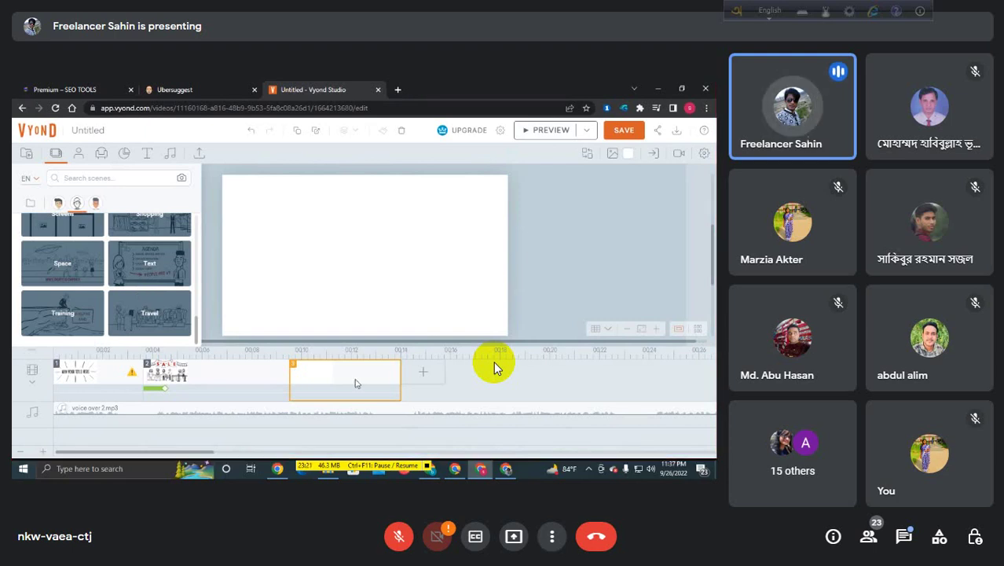
scroll(143, 284, "up", 10)
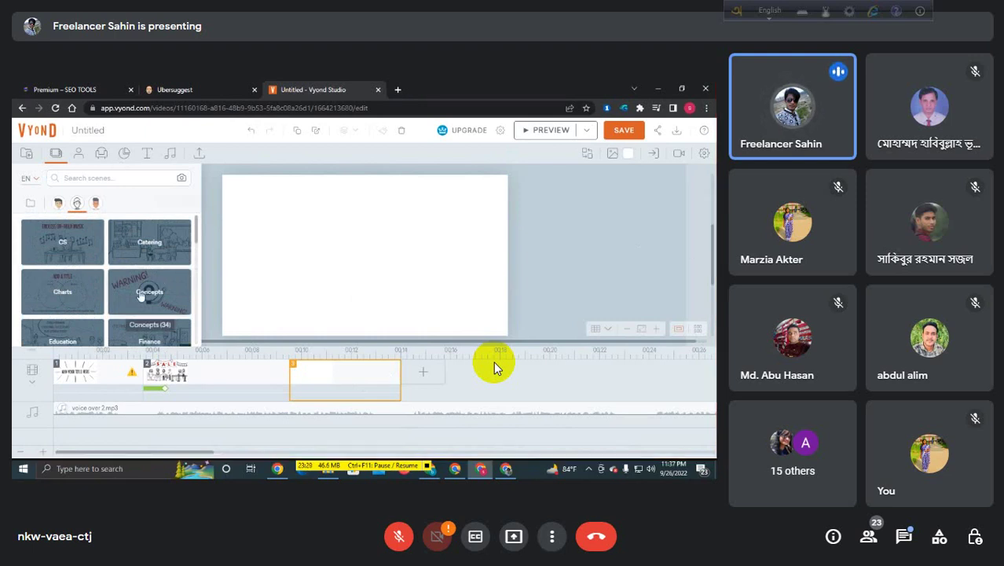
Search the scene library for "subscription" and check the Contemporary style templates
left_click(96, 204)
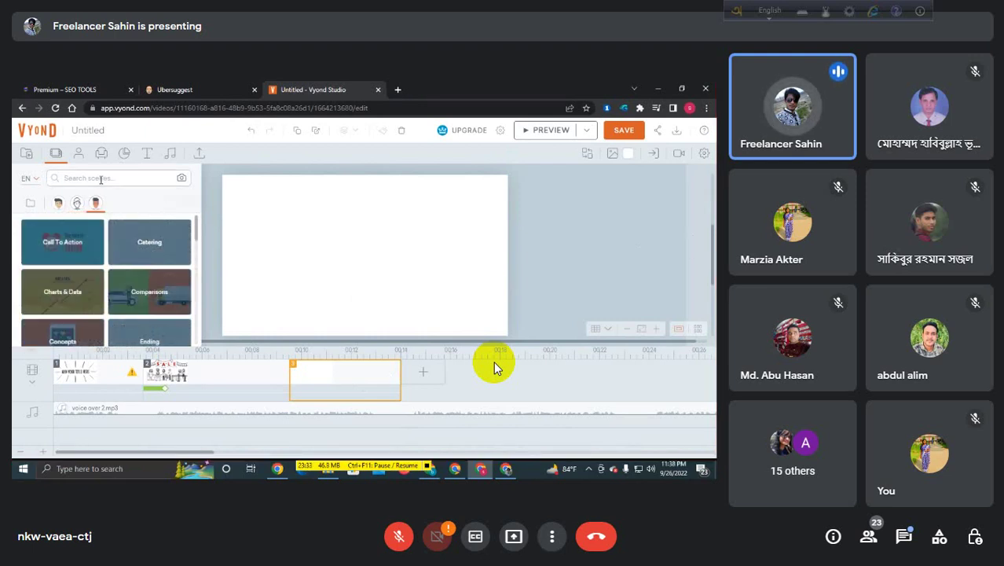
left_click(100, 178)
type("su")
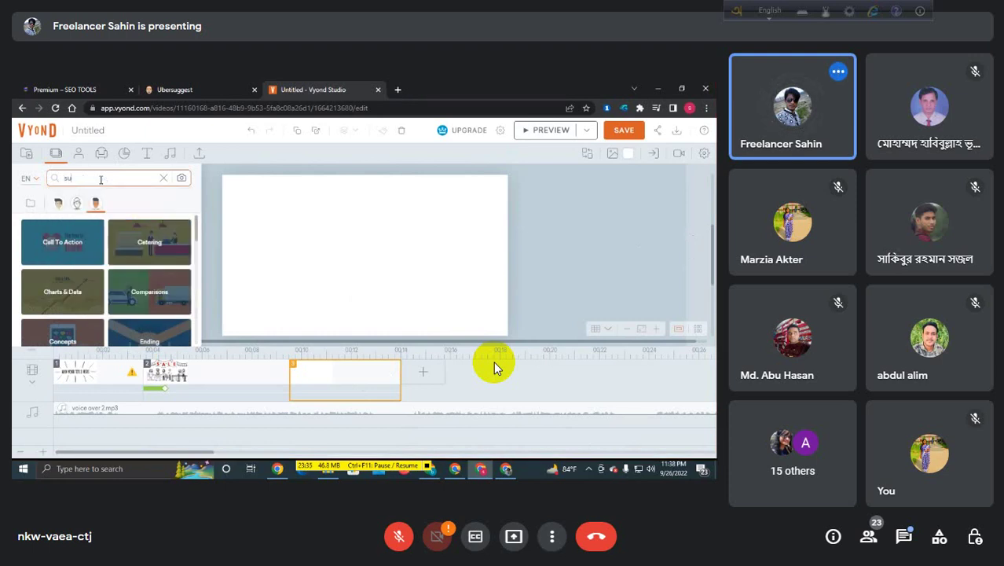
type("bscrip")
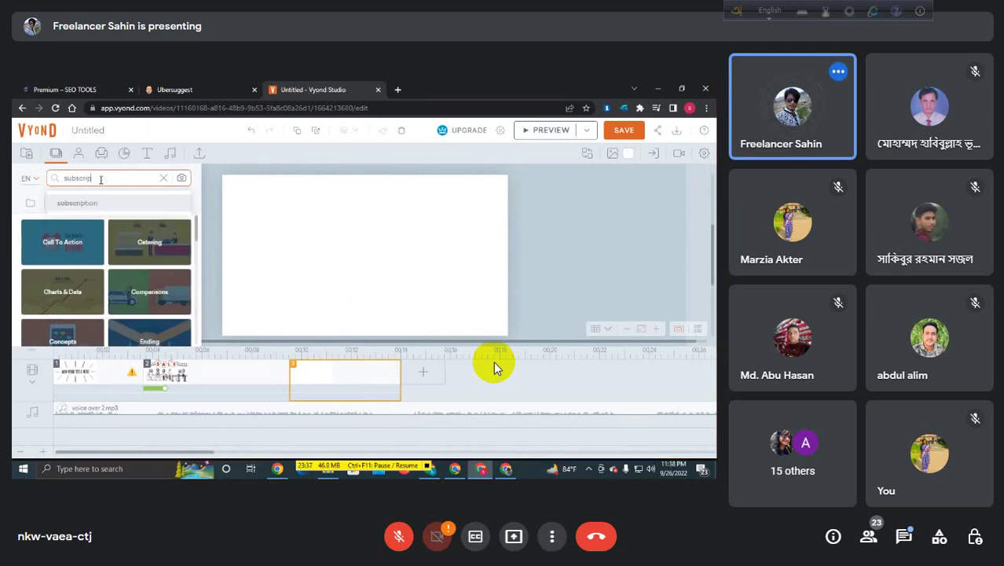
left_click(92, 203)
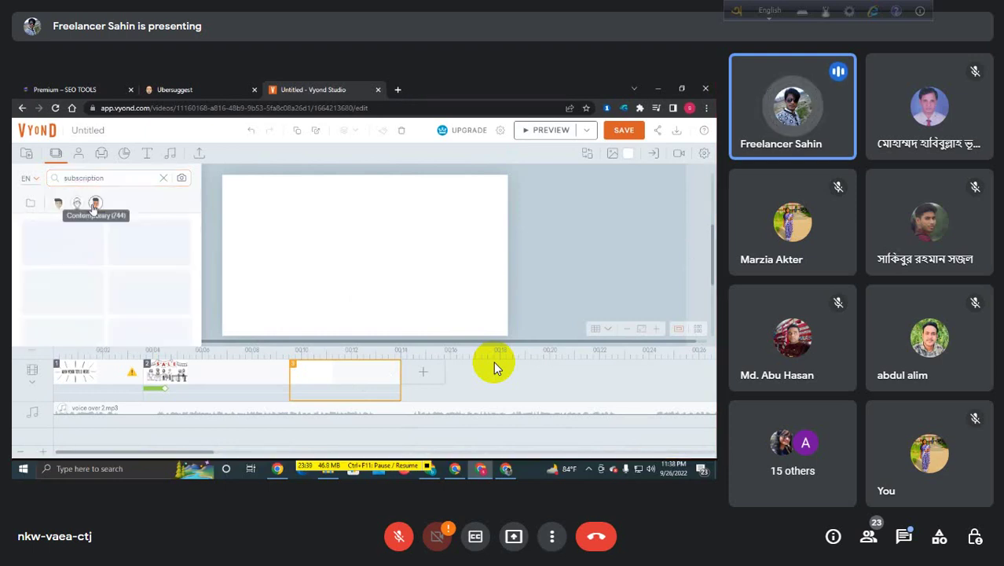
left_click(95, 203)
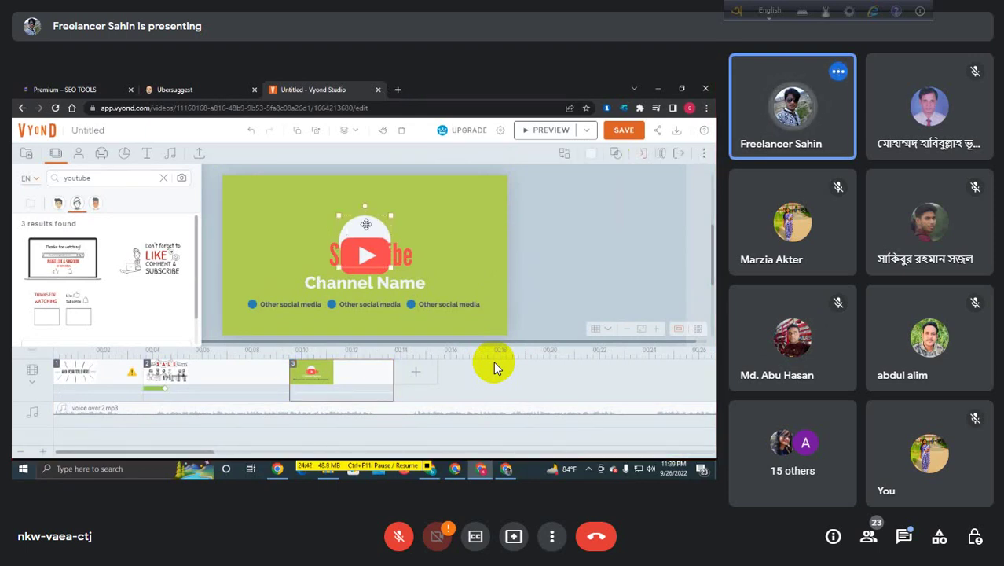
Recolour the pale circle behind the play icon in the third scene to a medium grey, about #A5A5A5
left_click(591, 153)
left_click_drag(539, 193, 537, 217)
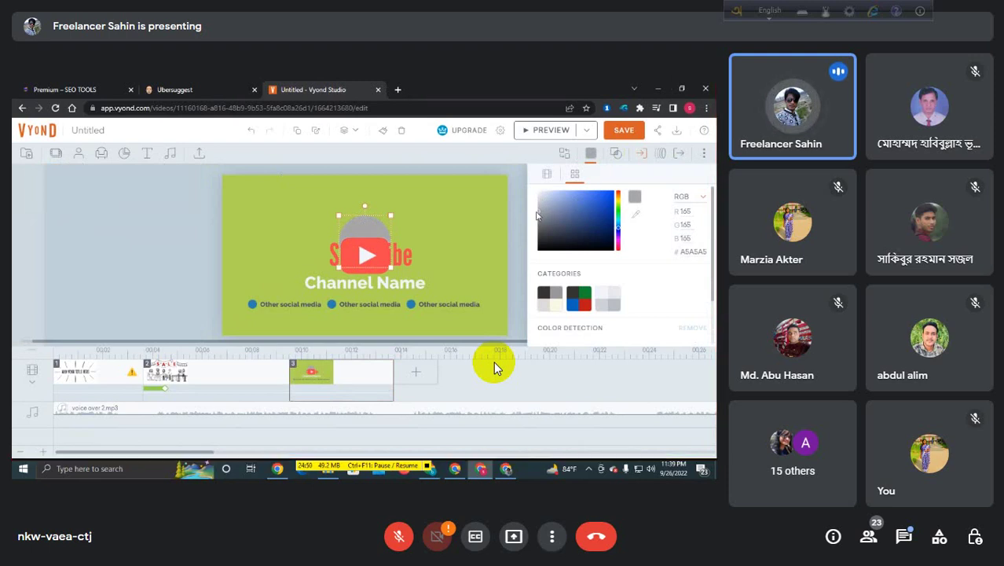
left_click_drag(538, 217, 538, 218)
Set the "Subscribe" text in the third scene to black (#000000) and select the red play icon
left_click(341, 202)
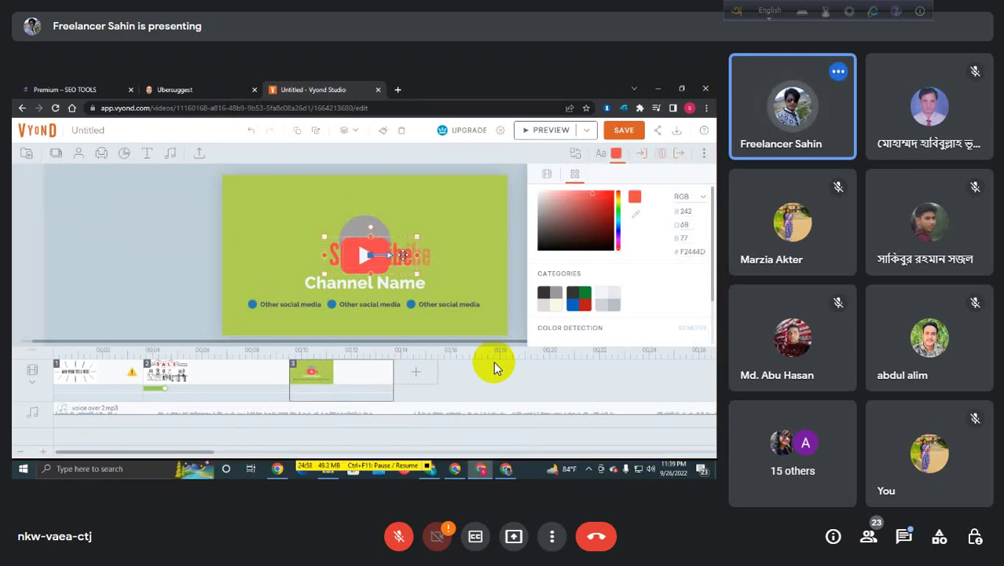
left_click(545, 243)
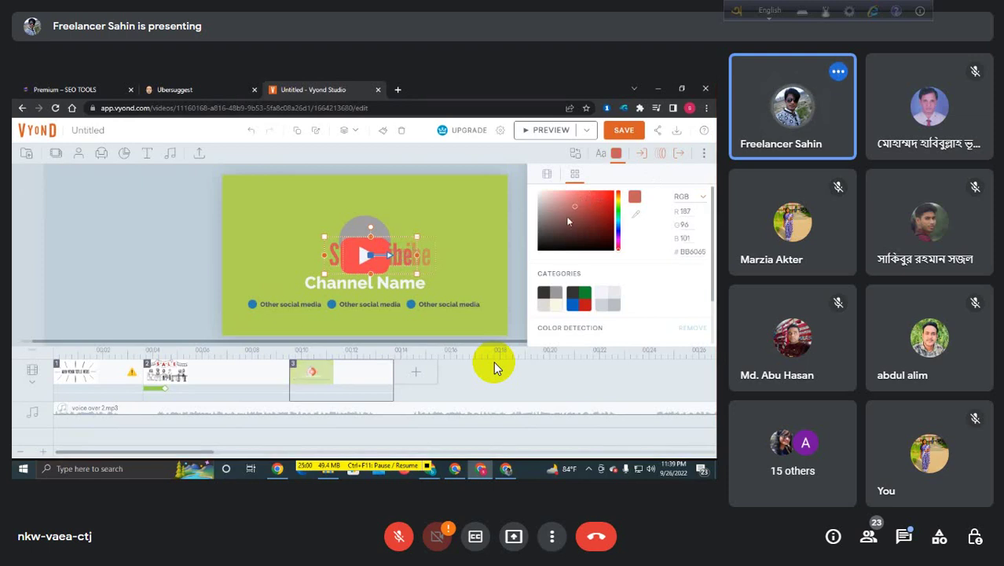
left_click_drag(535, 255, 533, 257)
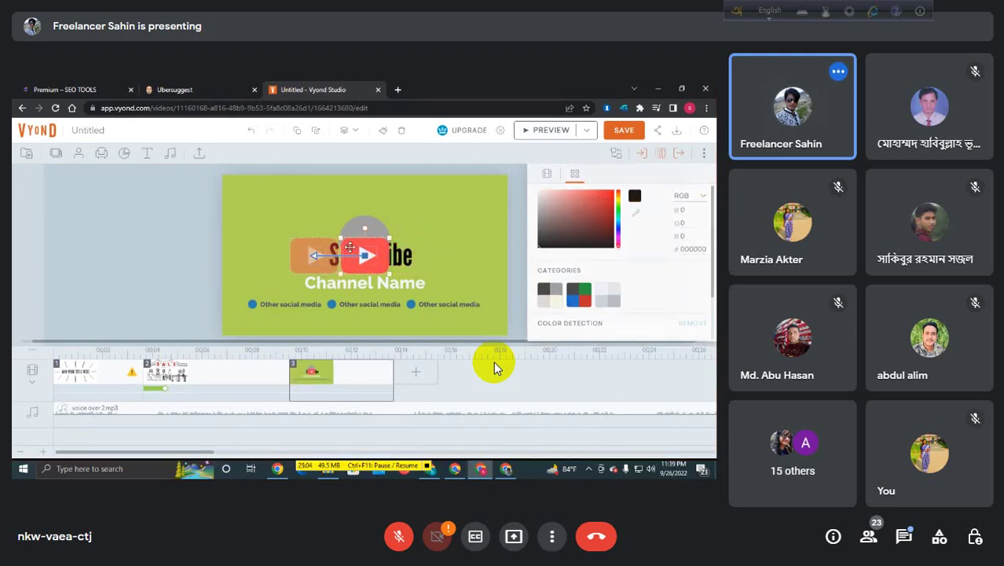
left_click(350, 248)
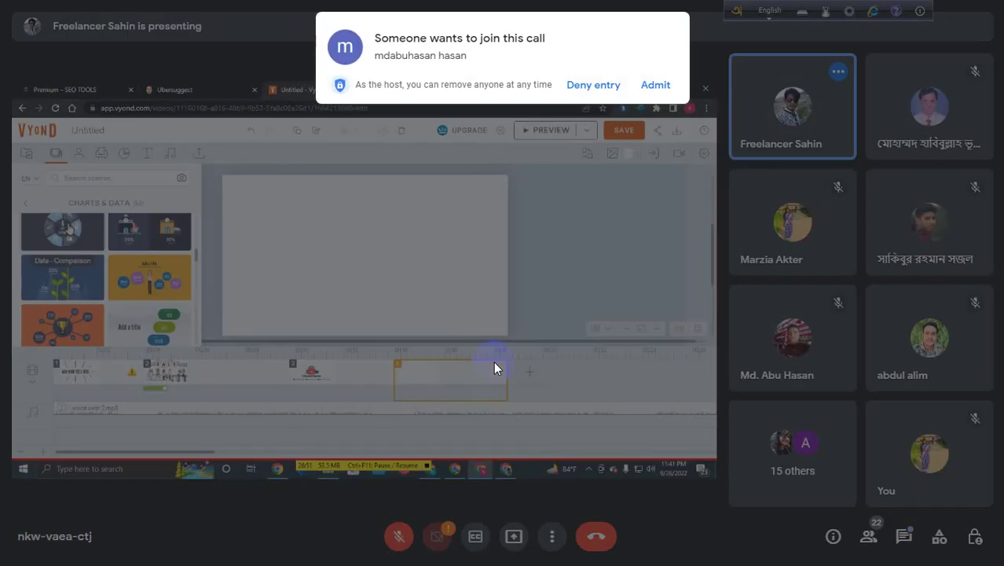
Admit the waiting participant to the video call
left_click(643, 87)
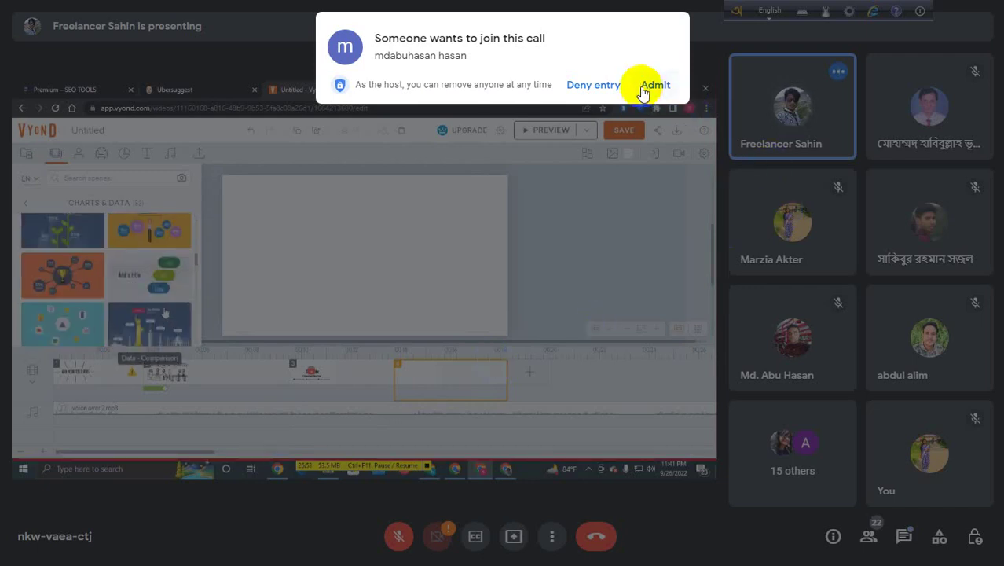
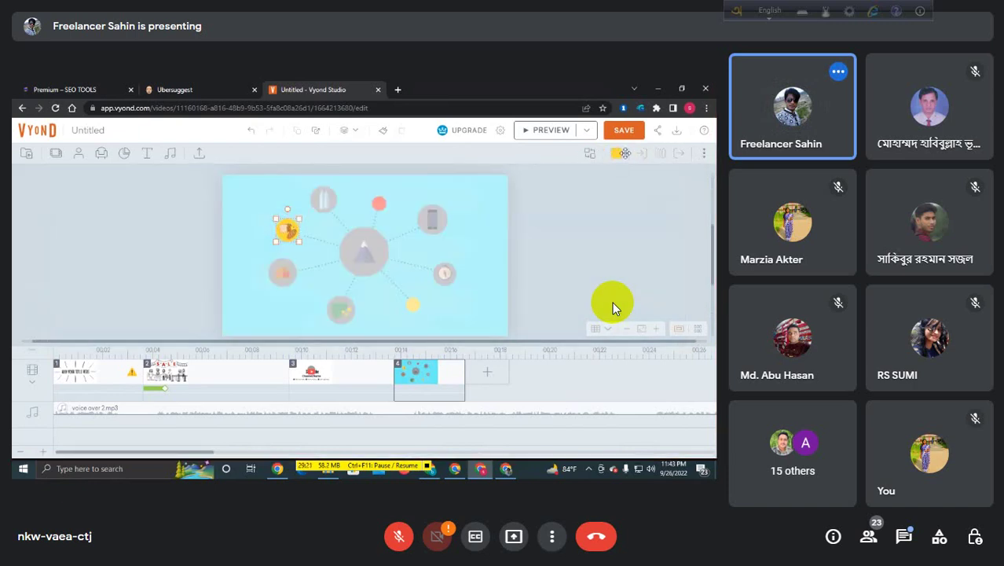
Apply the red colour #F23333 to the bread icon's circle and the small yellow circle in the fourth scene
right_click(615, 307)
left_click(613, 302)
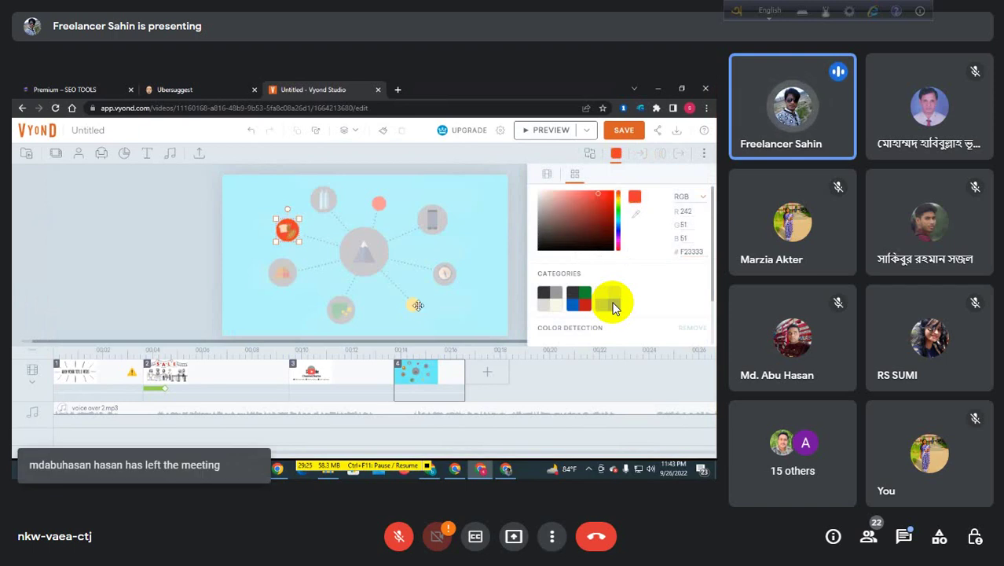
right_click(691, 252)
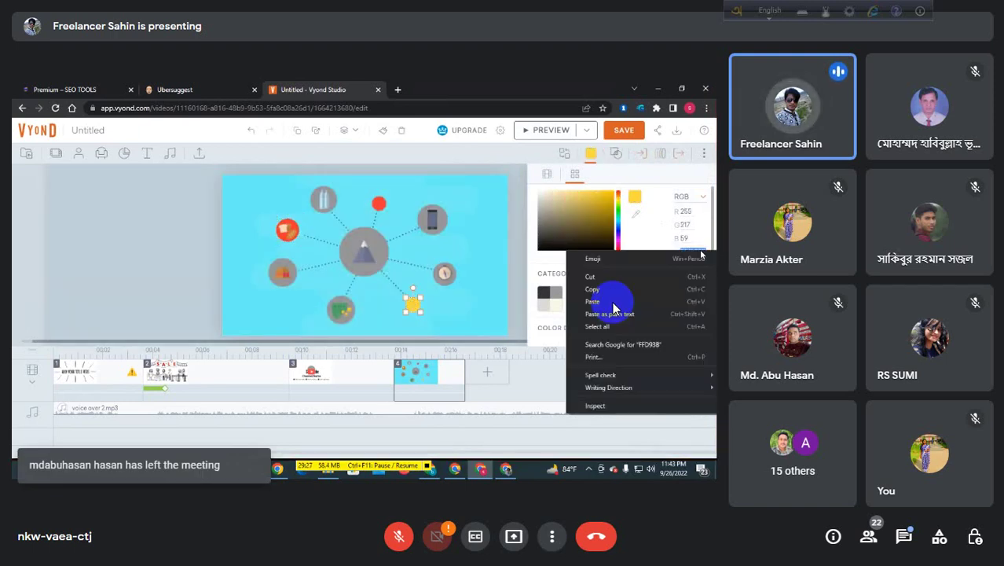
left_click(612, 302)
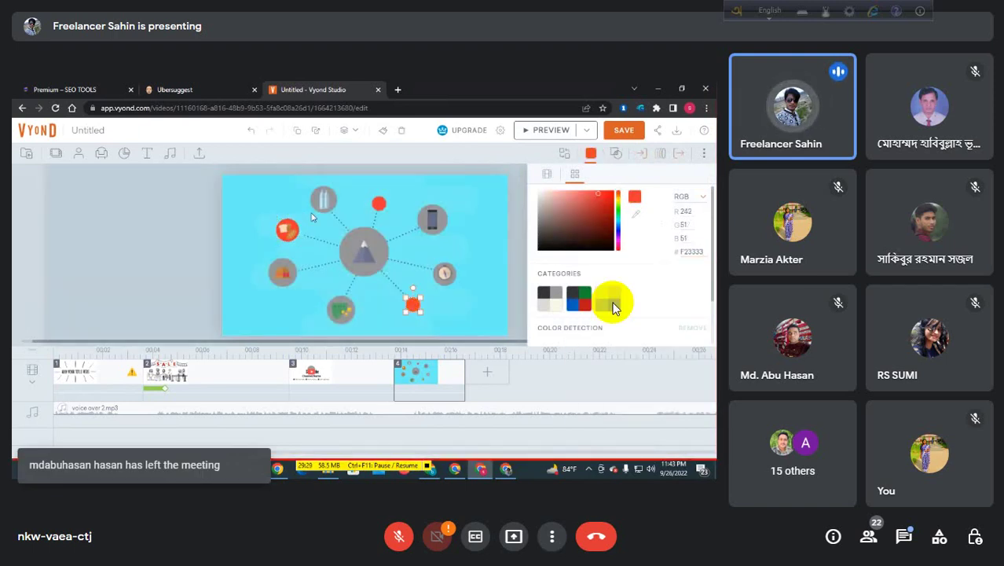
Change the fourth scene's light blue background colour to white (#FFFFFF)
left_click(491, 202)
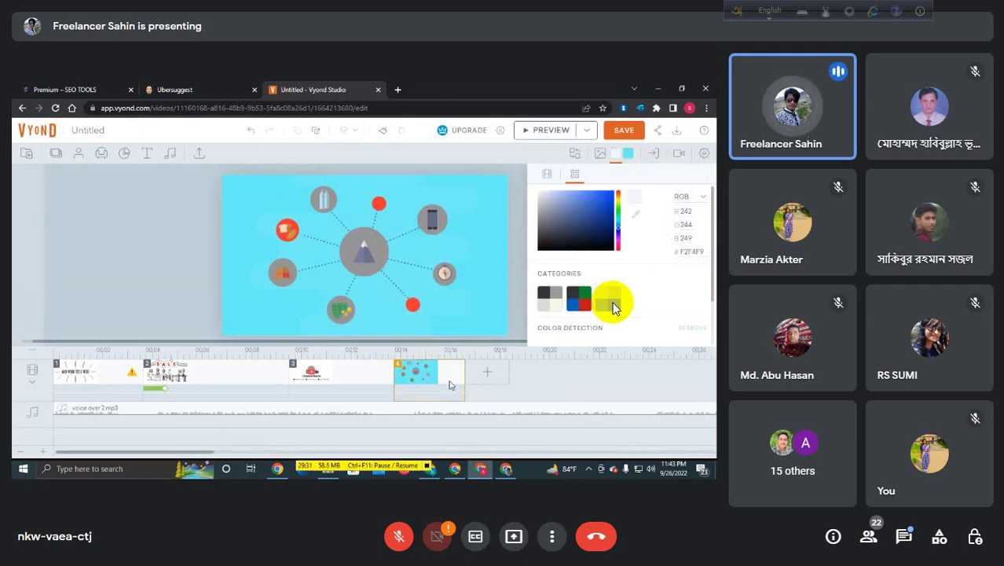
left_click(627, 153)
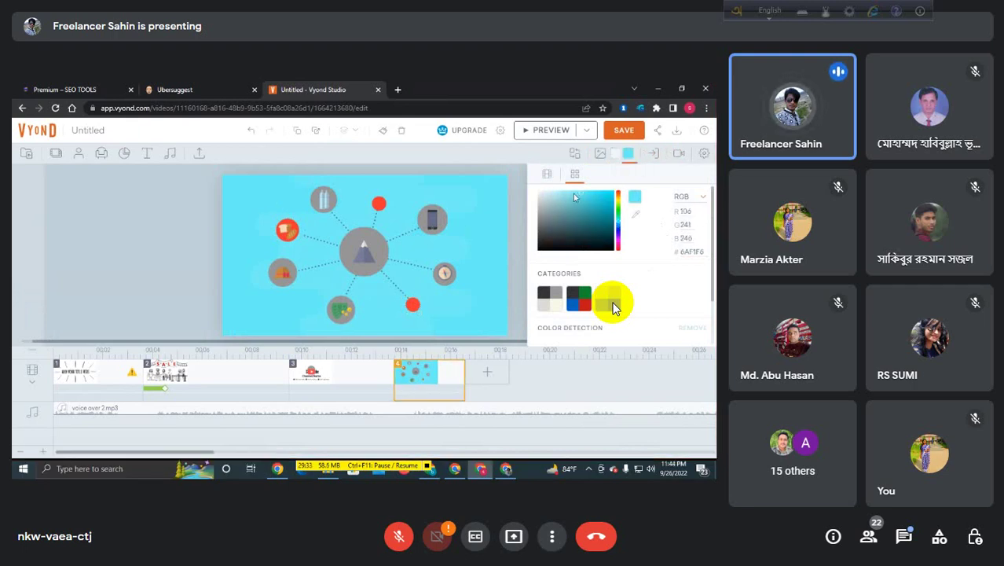
left_click(539, 194)
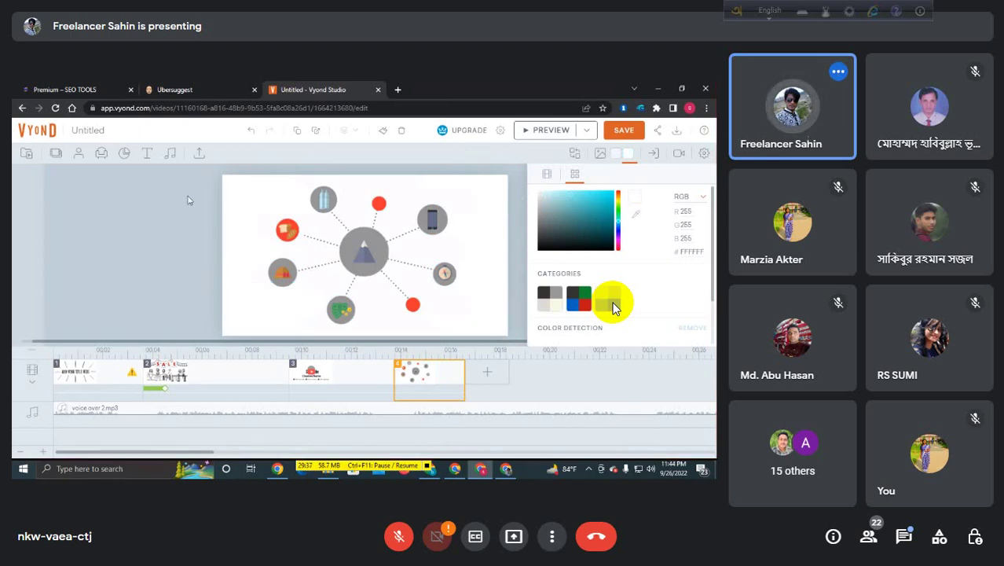
left_click(486, 203)
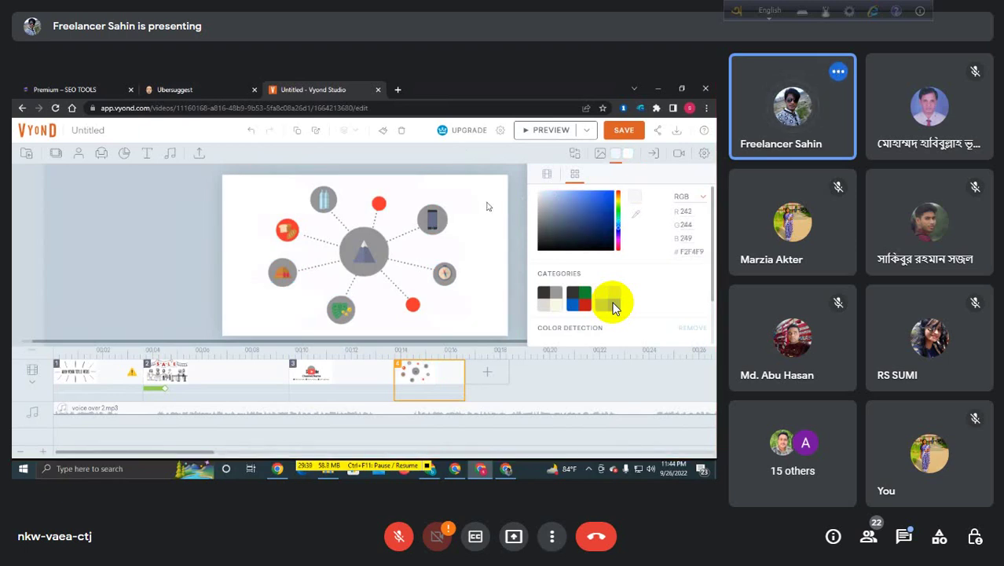
Shift the phone icon slightly outward in the fourth scene and ungroup it from its grey circle
left_click(430, 218)
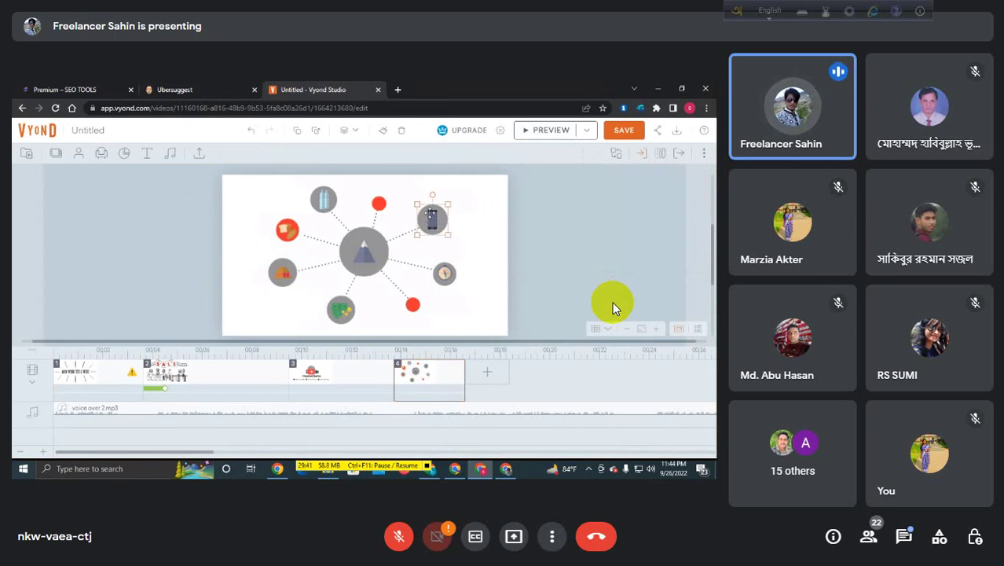
mouse_move(430, 216)
left_mouse_down()
mouse_move(466, 209)
mouse_move(428, 198)
mouse_move(449, 218)
mouse_move(437, 214)
left_mouse_up()
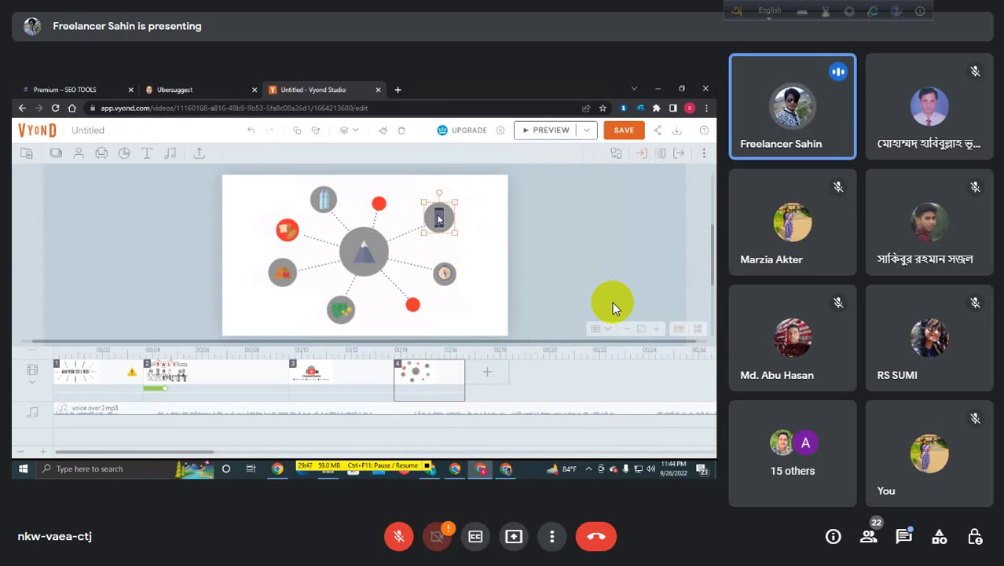
right_click(439, 219)
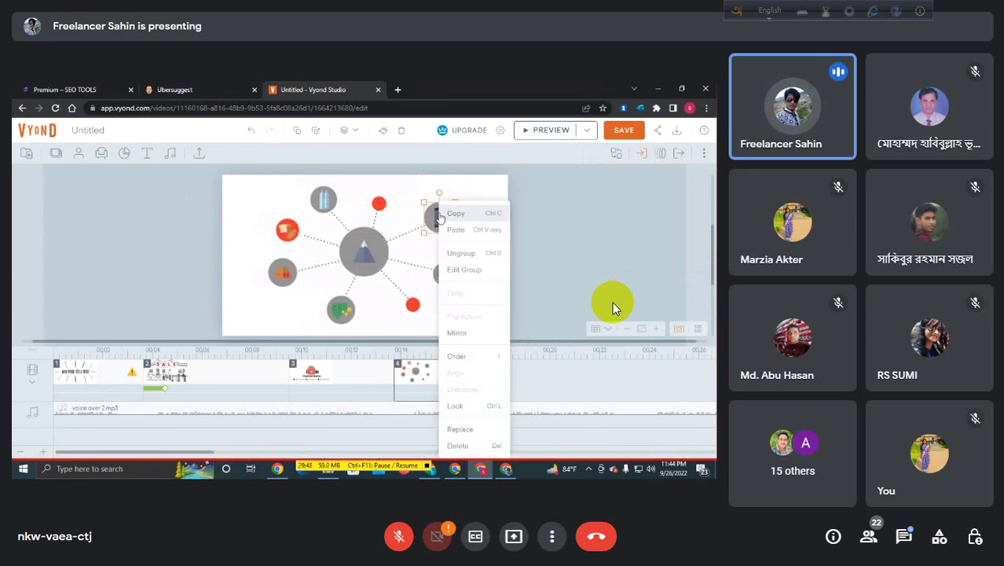
left_click(461, 254)
left_click(525, 228)
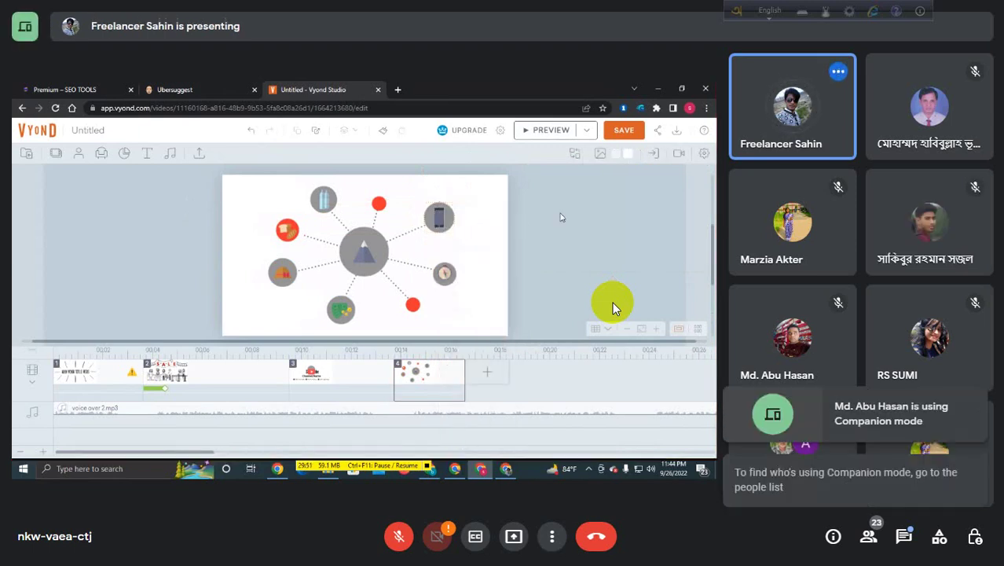
left_click(438, 217)
left_click(533, 176)
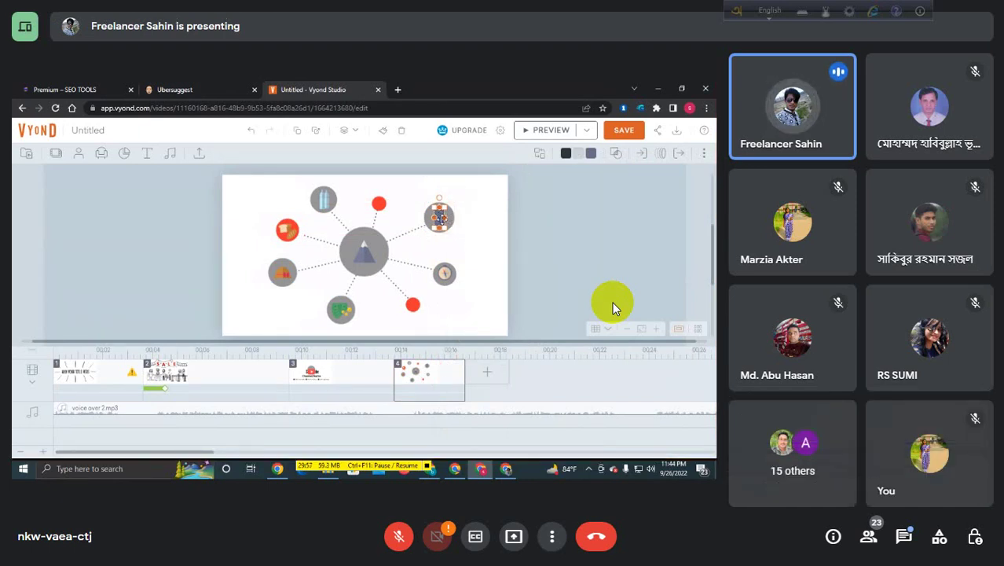
left_click(497, 235)
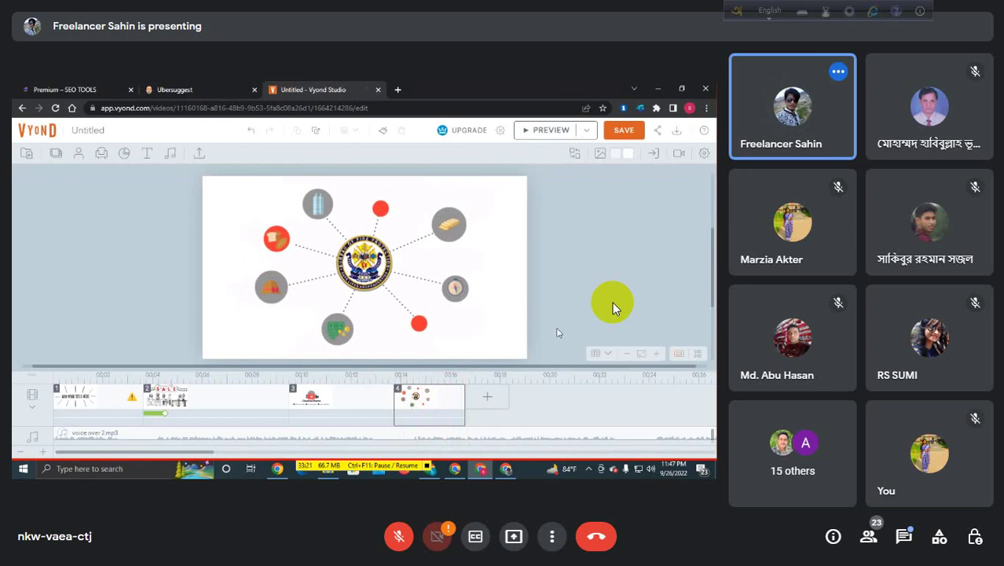
Add a blank fifth scene, extend its end to about 23 seconds on the timeline and open the scene library
left_click(487, 397)
left_click(512, 369)
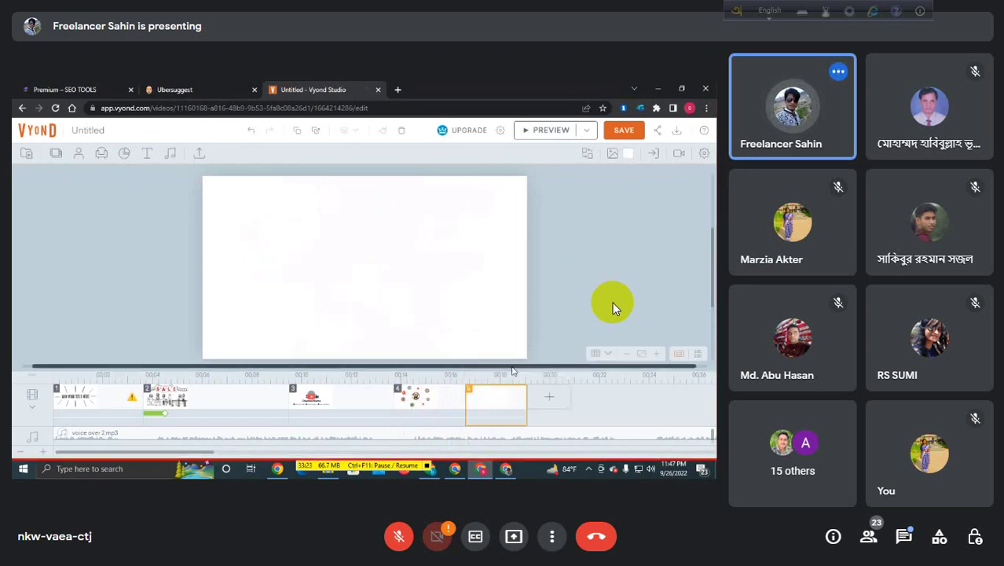
left_click_drag(527, 413, 626, 408)
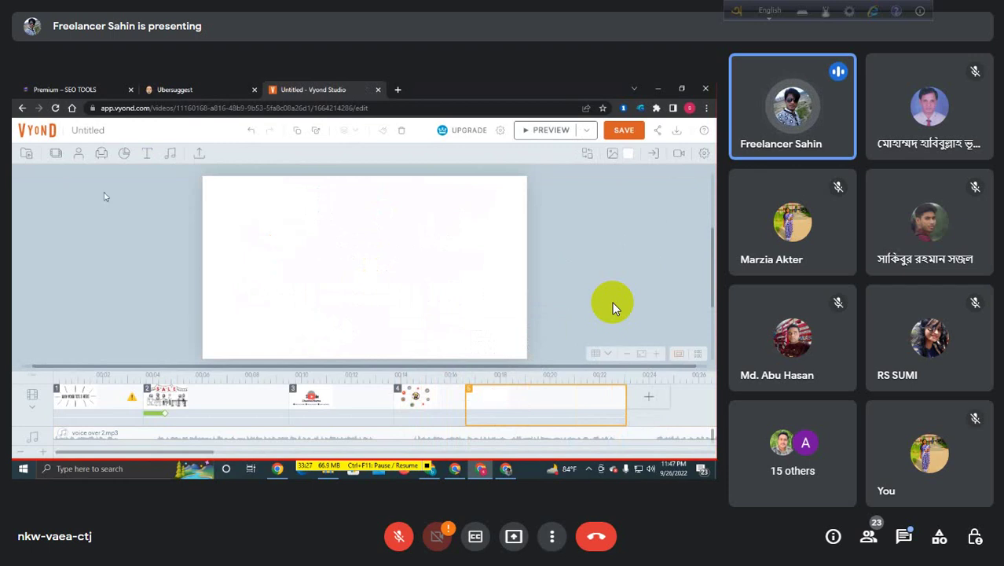
left_click(56, 154)
left_click(25, 201)
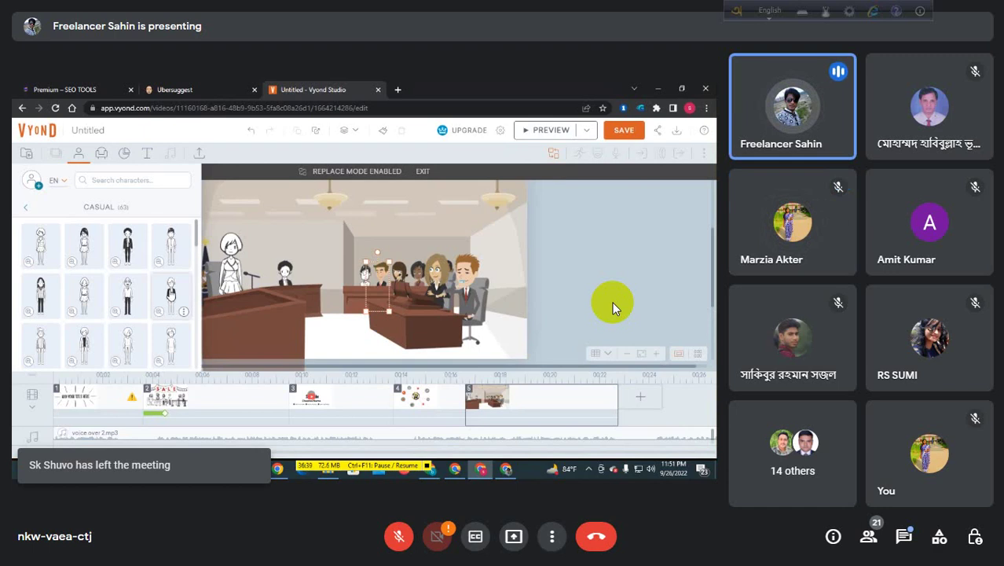
Replace the brown-haired juror, the woman with glasses and the man in the suit in the courtroom scene with Casual whiteboard characters
left_click(171, 291)
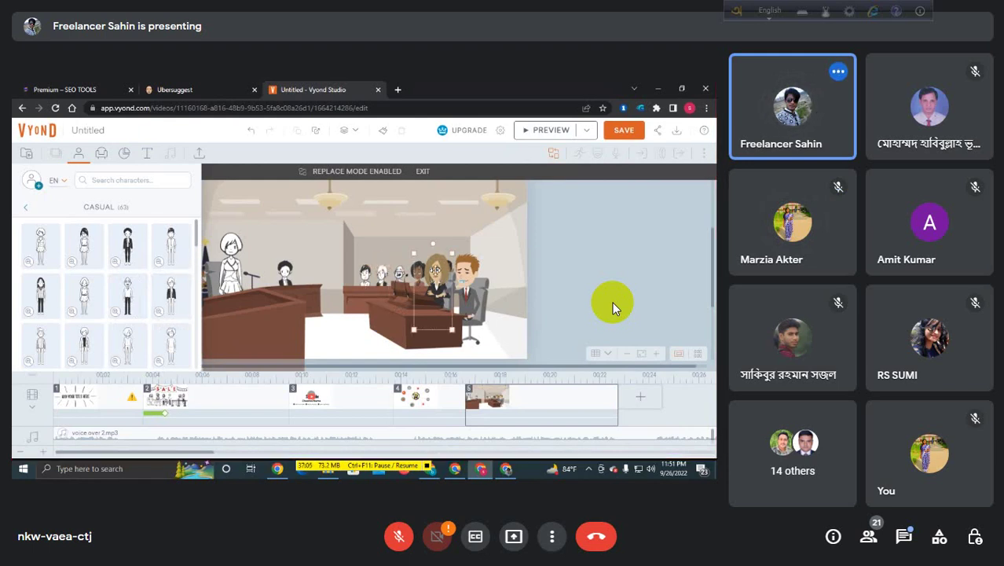
left_click(153, 309)
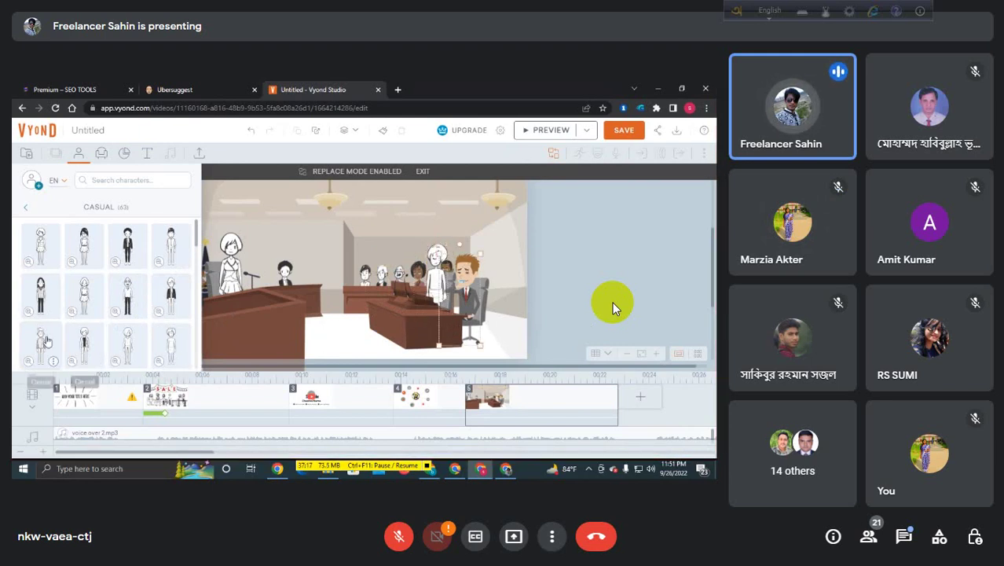
left_click(144, 346)
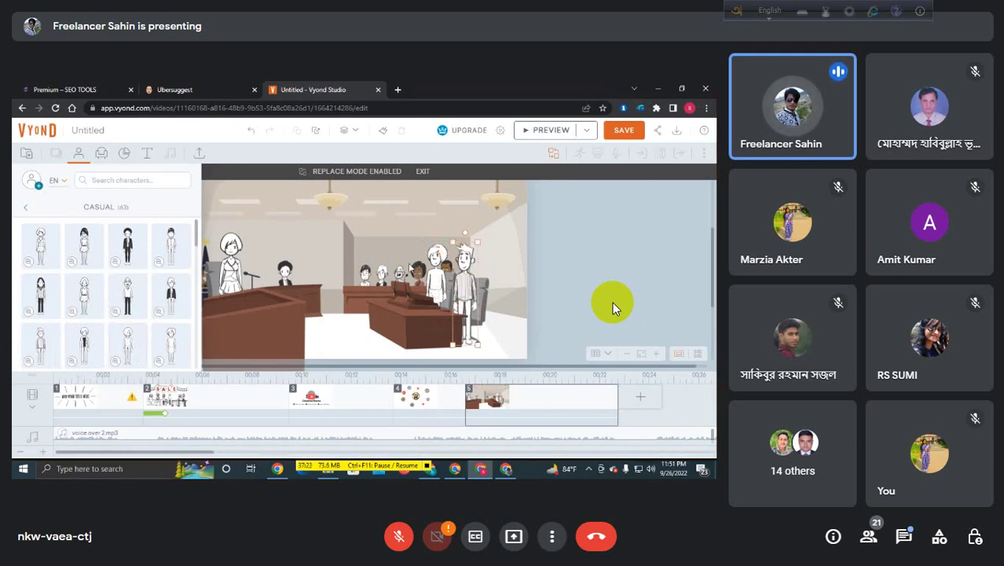
Replace the two remaining full-colour jurors in the fifth scene's back row with Casual whiteboard characters
left_click(419, 267)
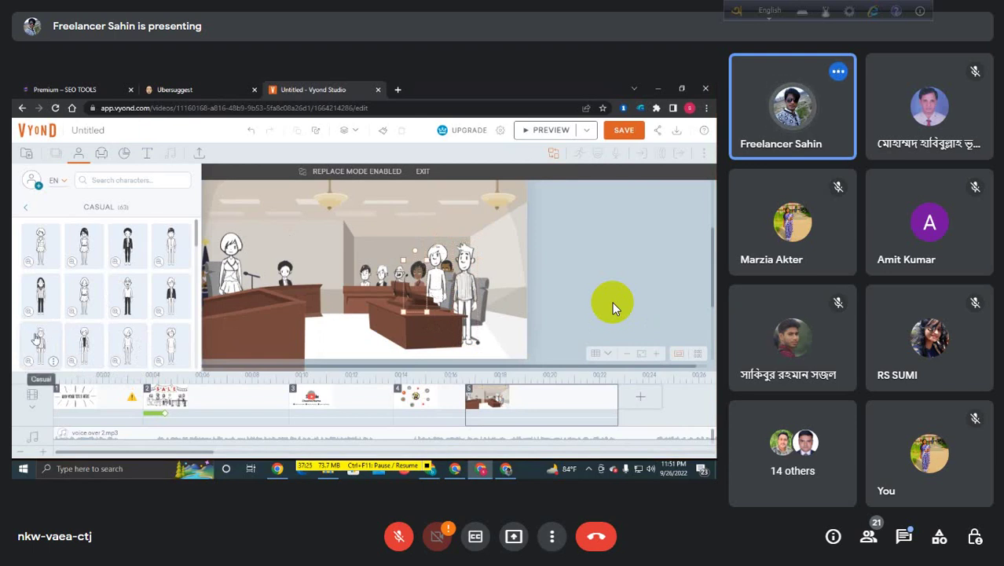
scroll(46, 338, "down", 2)
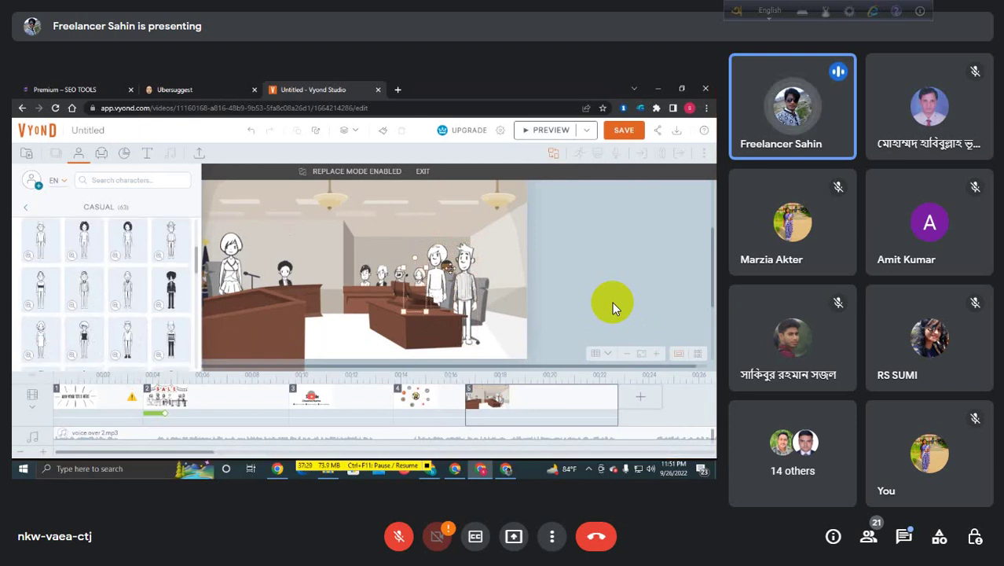
left_click(450, 268)
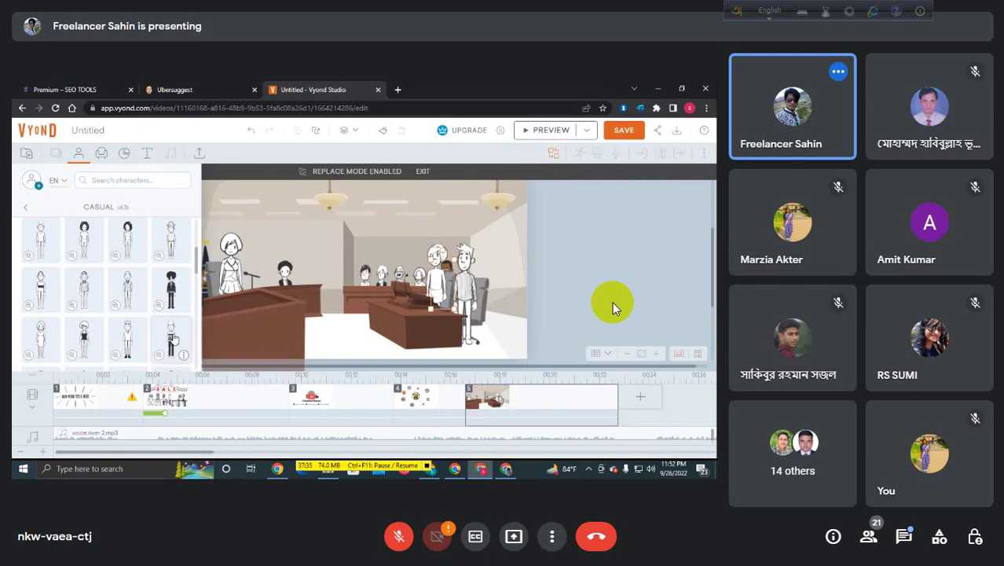
left_click(613, 306)
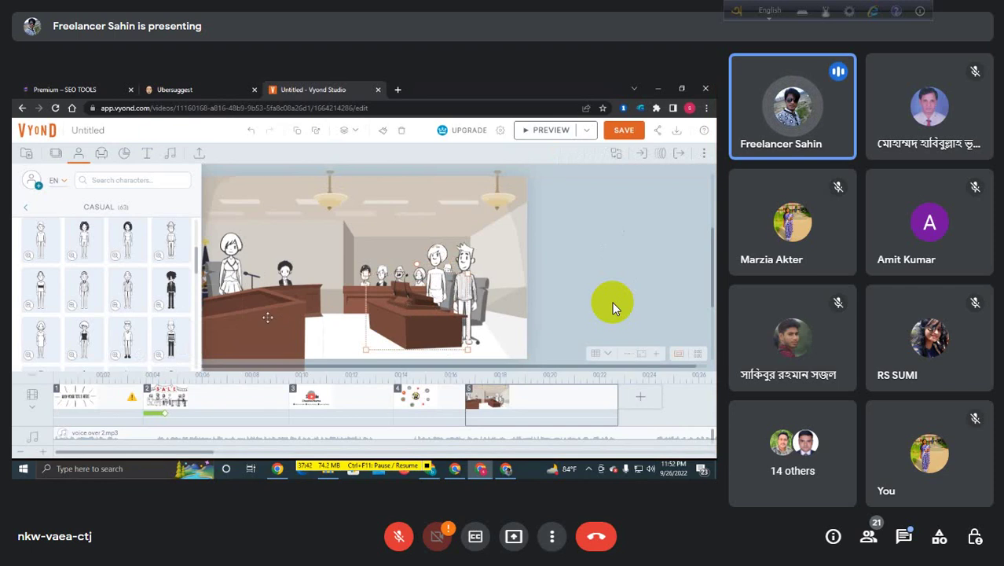
left_click(26, 207)
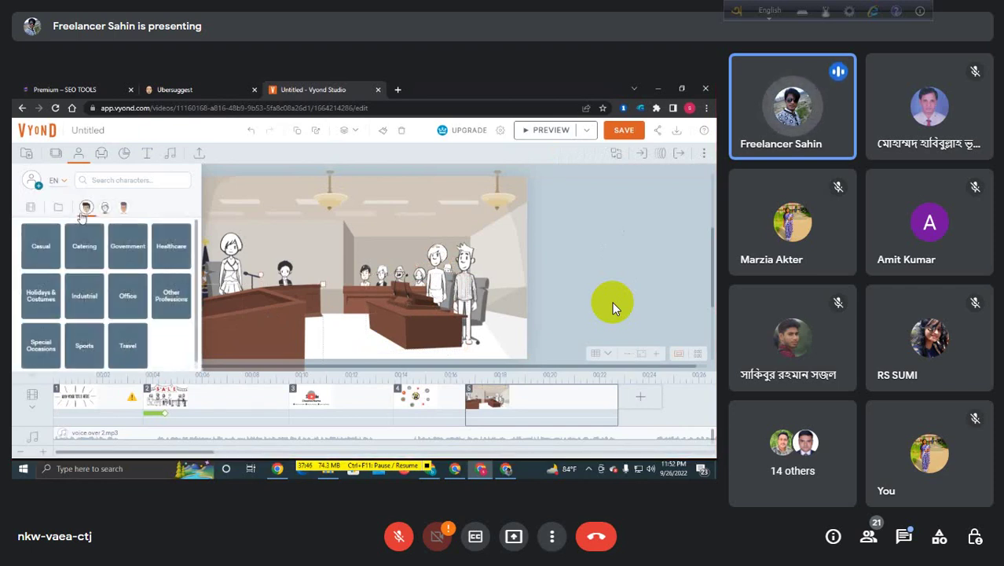
left_click(55, 152)
scroll(116, 312, "down", 1)
scroll(116, 312, "down", 1)
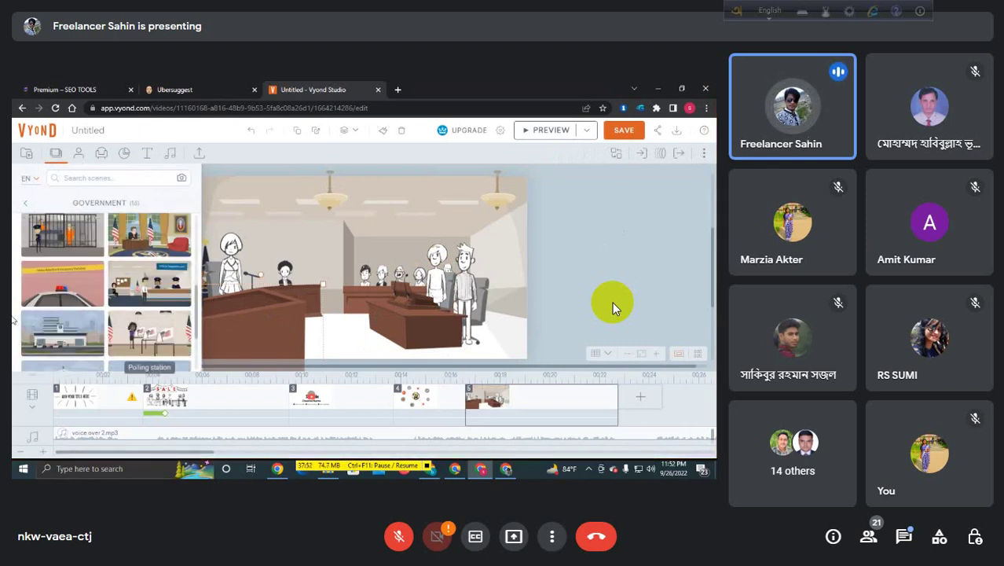
left_click(419, 323)
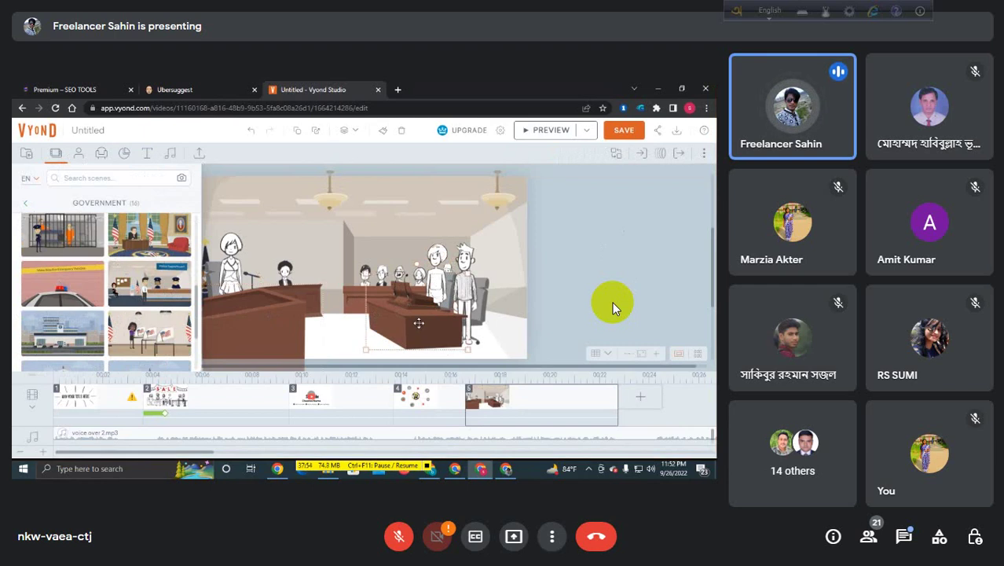
left_click(586, 403)
left_click_drag(213, 454, 312, 456)
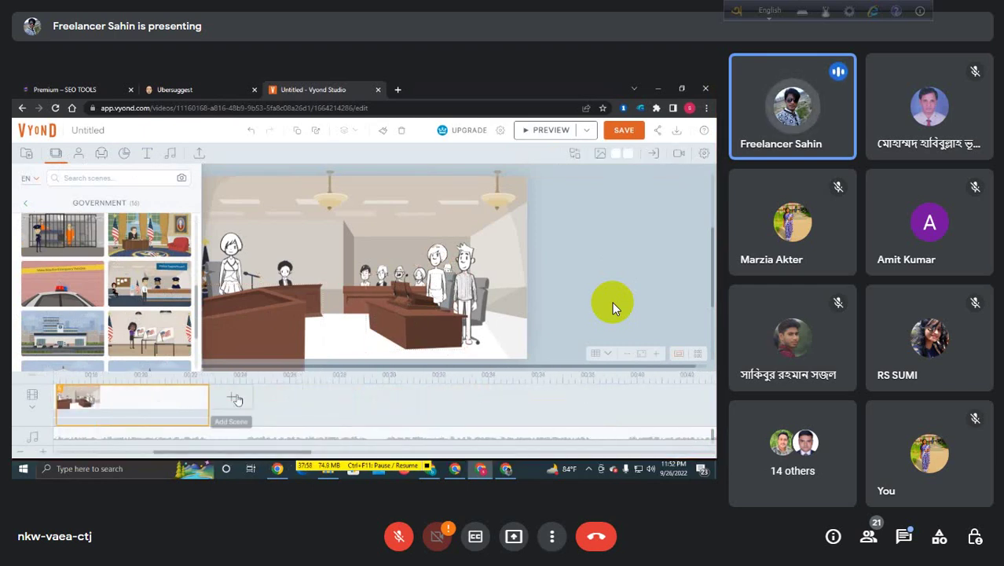
mouse_move(236, 398)
left_click(251, 350)
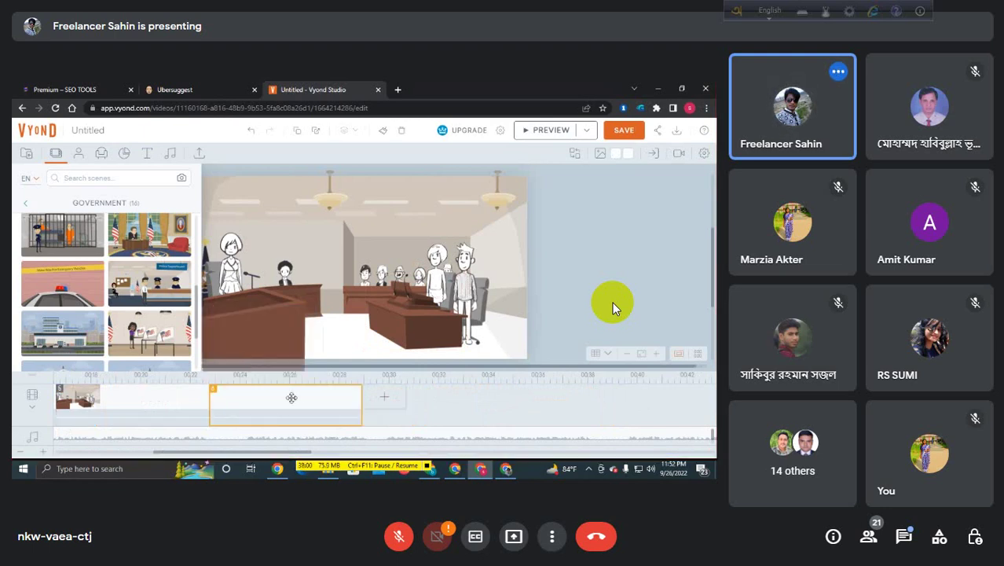
right_click(314, 410)
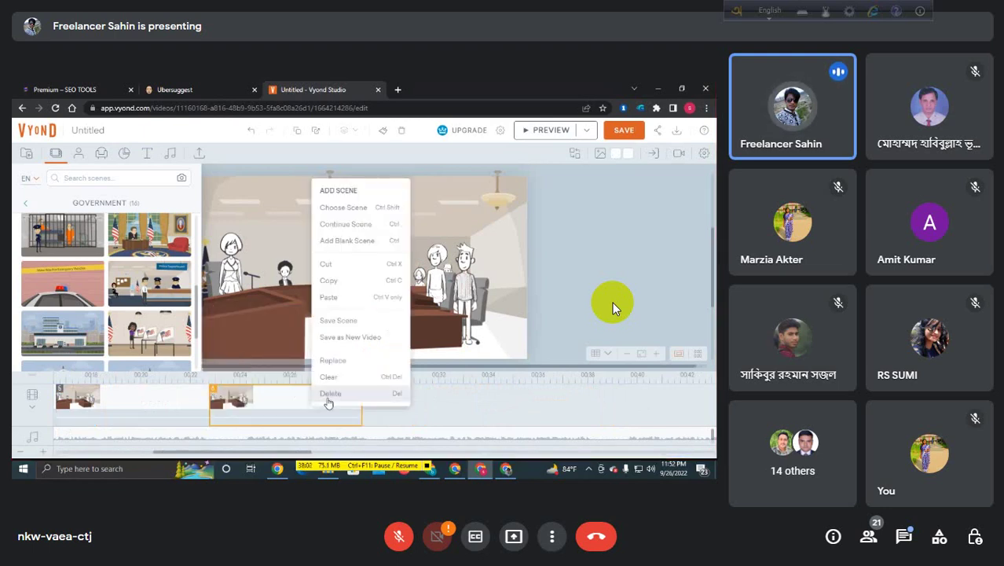
left_click(329, 393)
Add a blank sixth scene after the courtroom scene and extend its end to about 29 seconds on the timeline
mouse_move(240, 396)
left_click(251, 367)
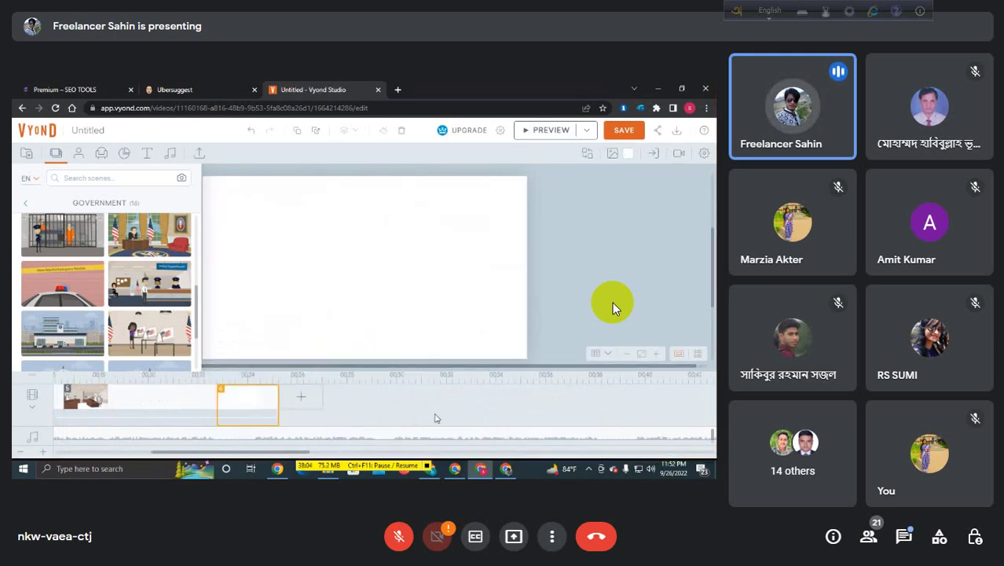
left_click_drag(277, 404, 381, 405)
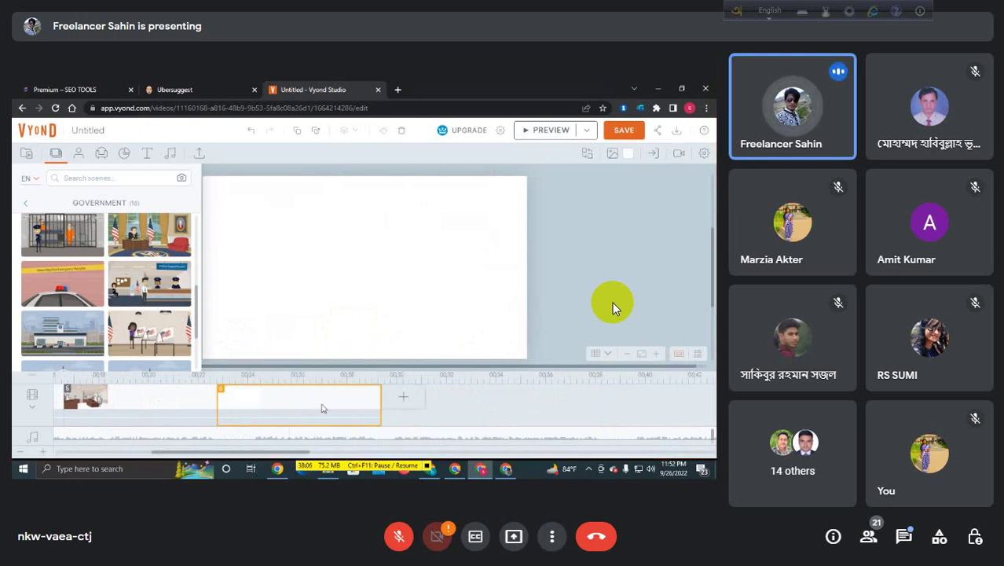
Copy all the courtroom props and characters from the fifth scene into the blank sixth scene, without the coloured room background
left_click(131, 409)
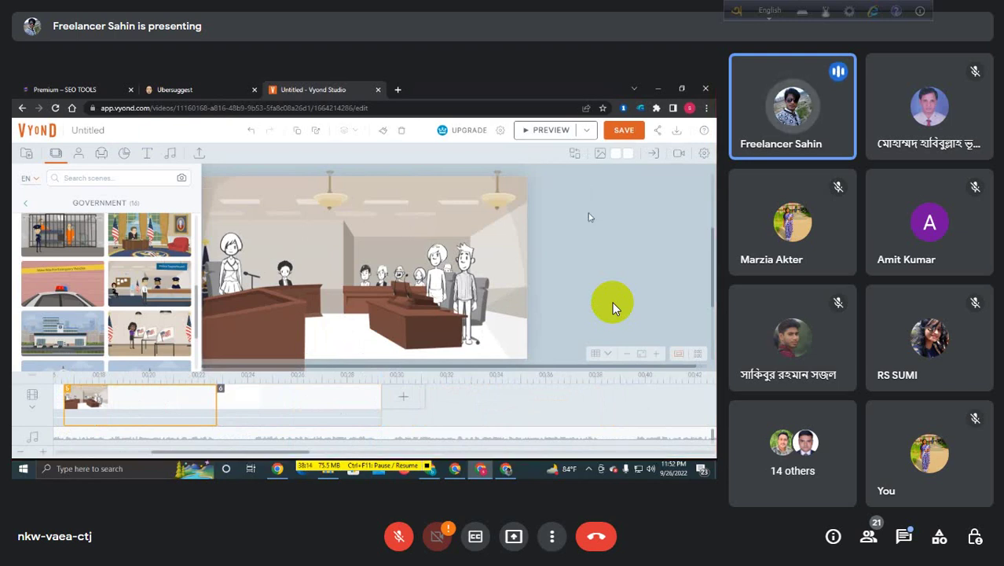
left_click_drag(593, 197, 208, 359)
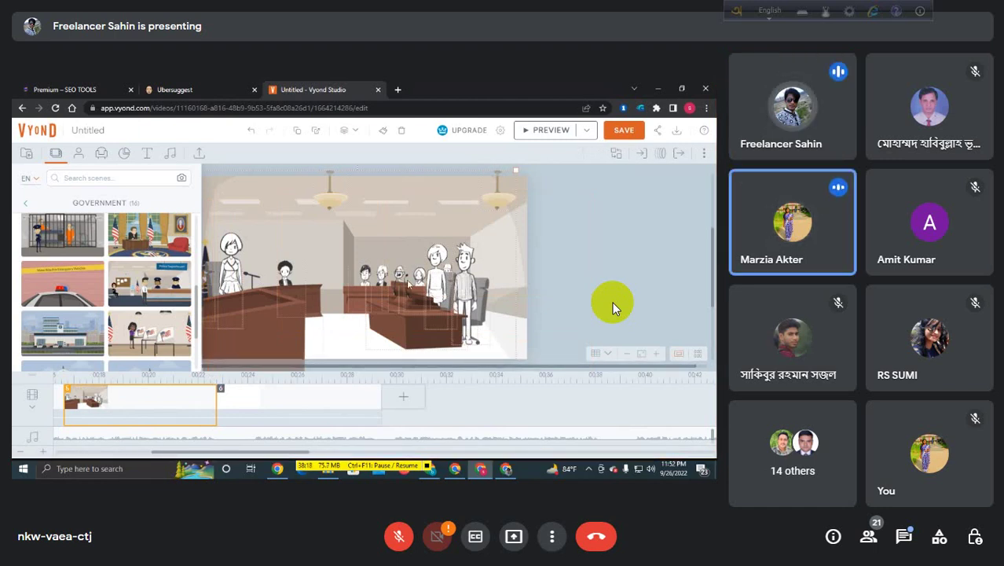
left_click(266, 414)
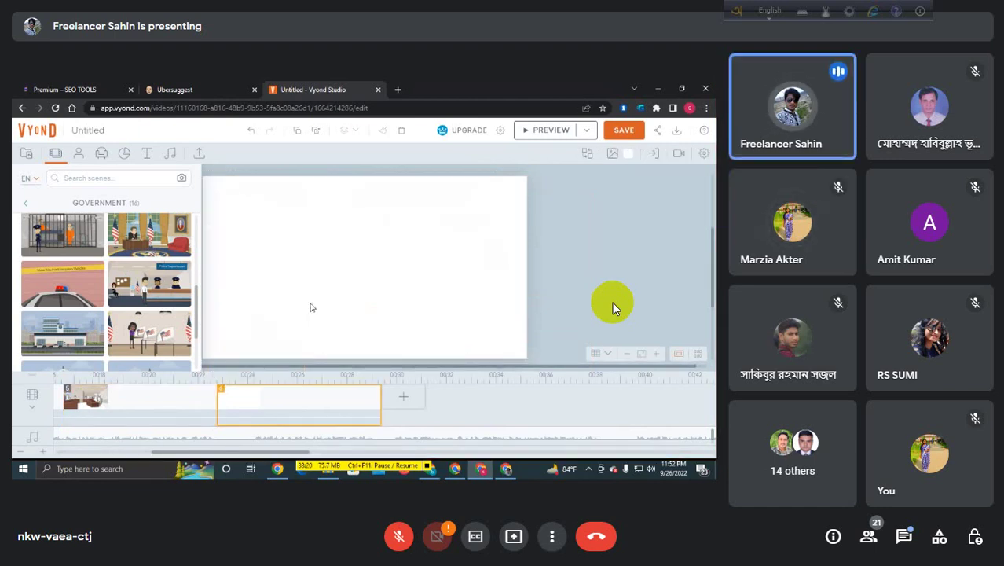
key("ctrl+v")
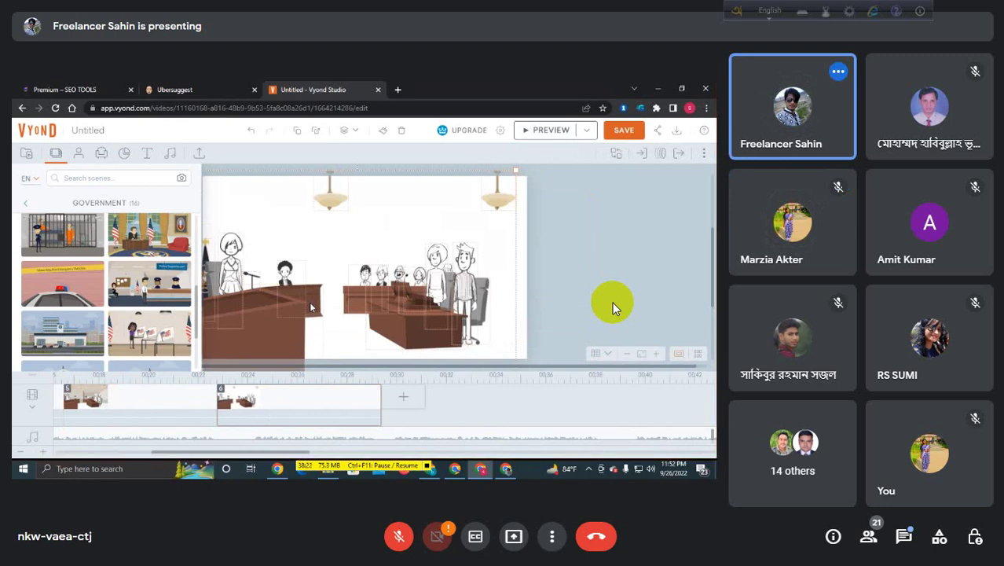
left_click(414, 210)
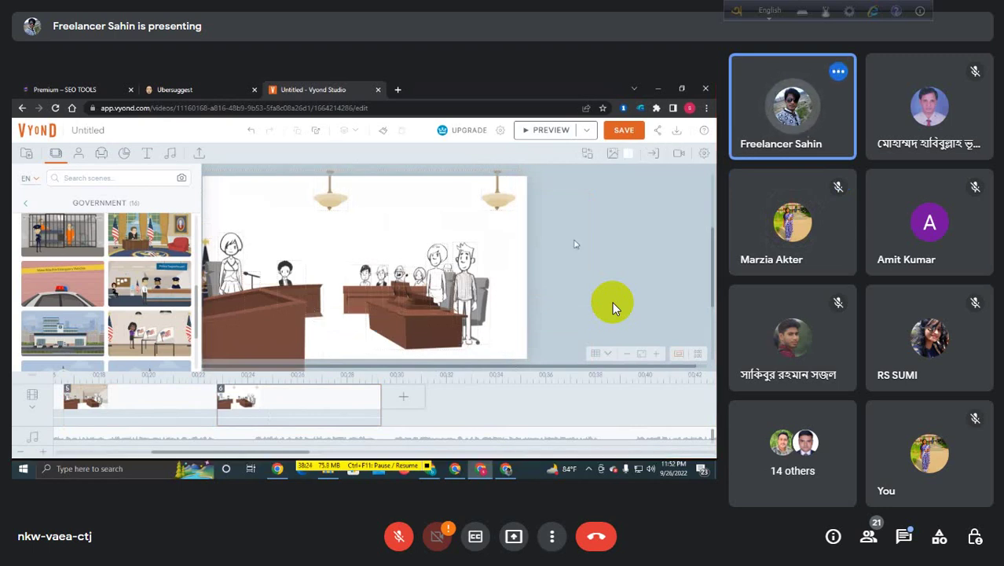
Delete both hanging ceiling lamps from the sixth scene
left_click(496, 202)
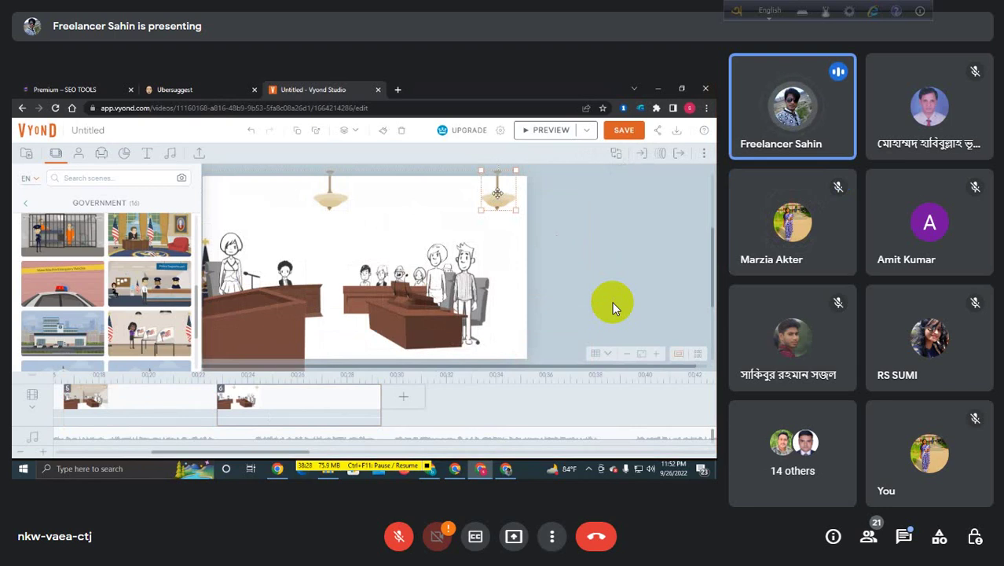
left_click_drag(496, 193, 340, 196)
key("Delete")
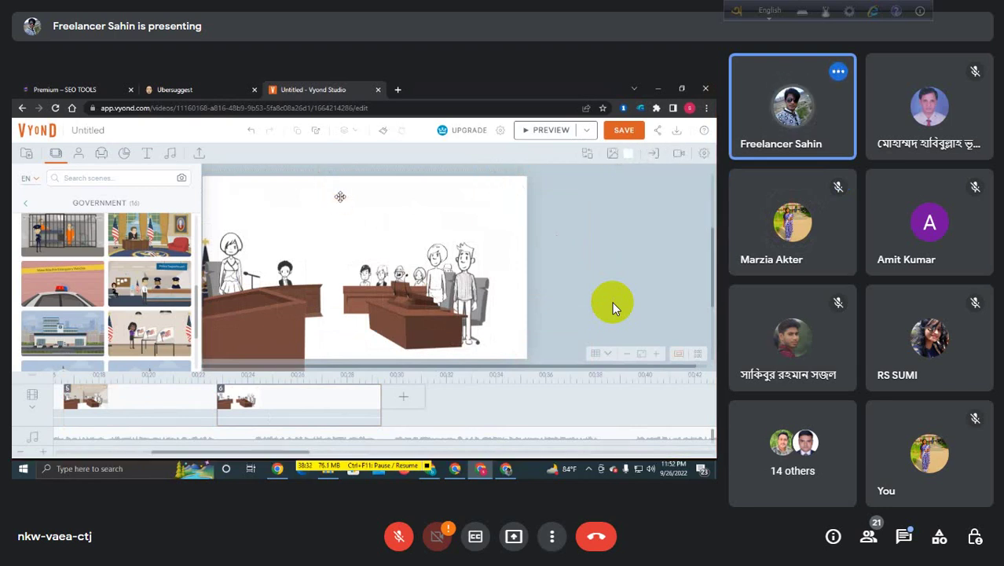
Replace the brown desk in front of the standing pair with a white counter from the whiteboard Furniture & Fixtures props
left_click(265, 325)
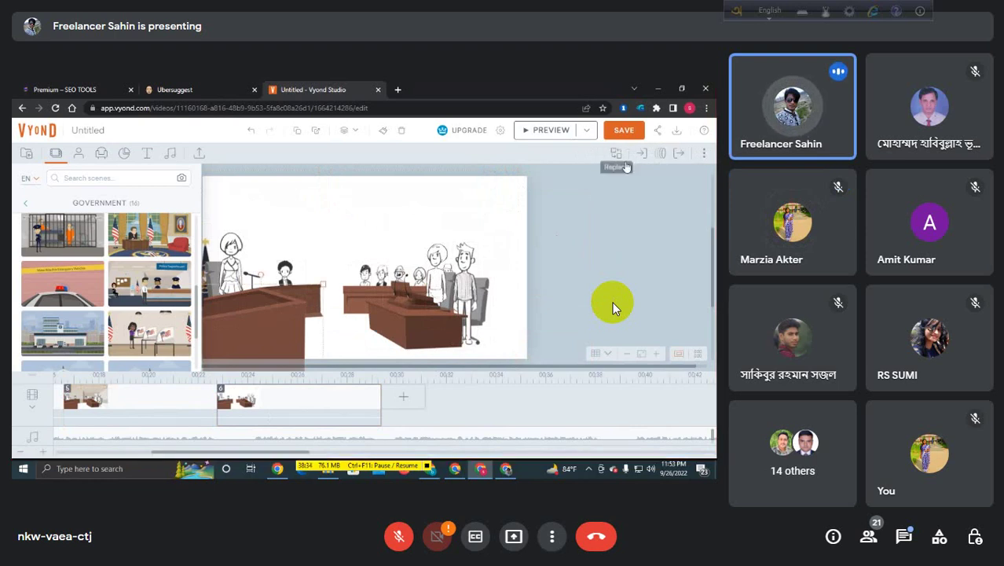
left_click(101, 154)
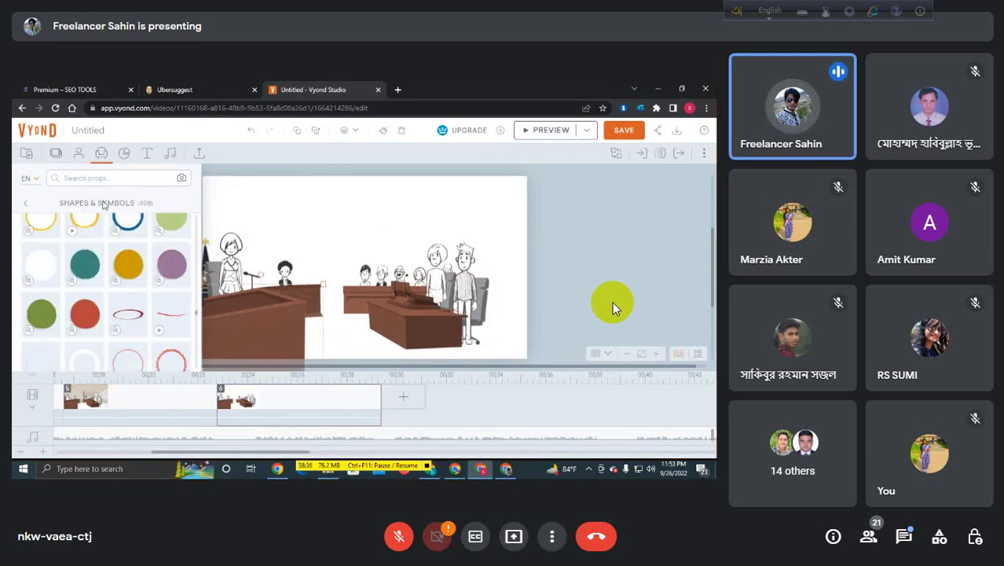
left_click(27, 207)
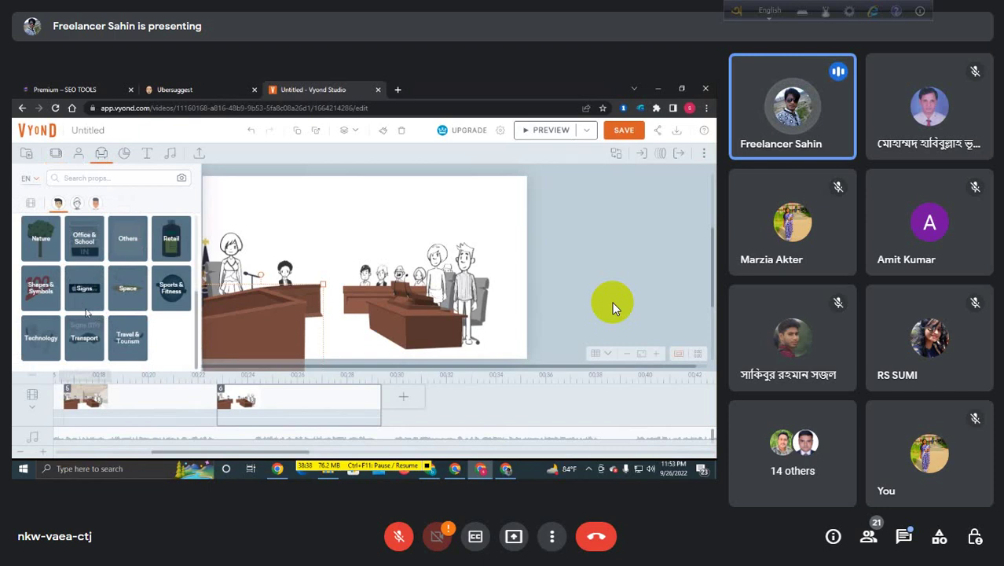
left_click(77, 202)
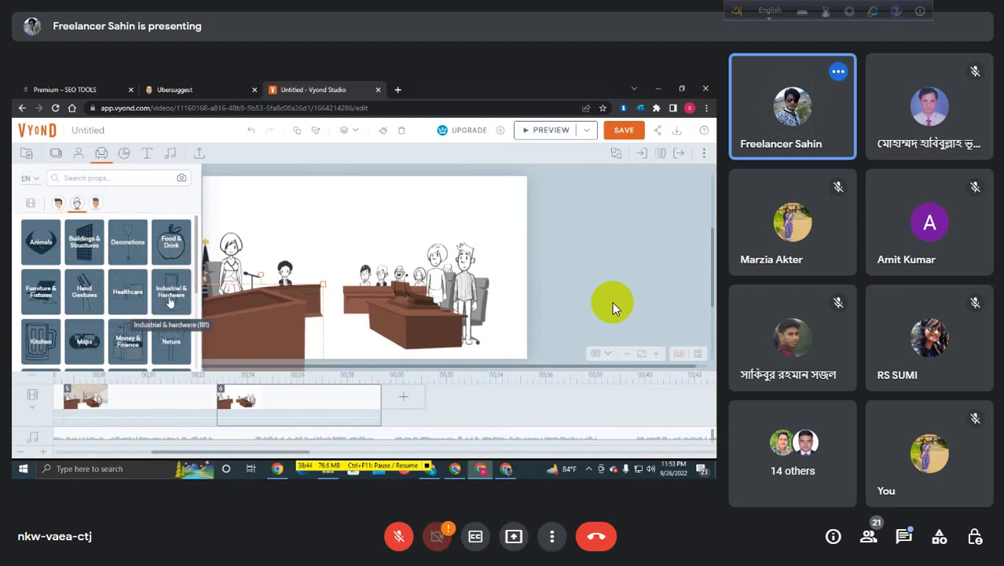
left_click(34, 288)
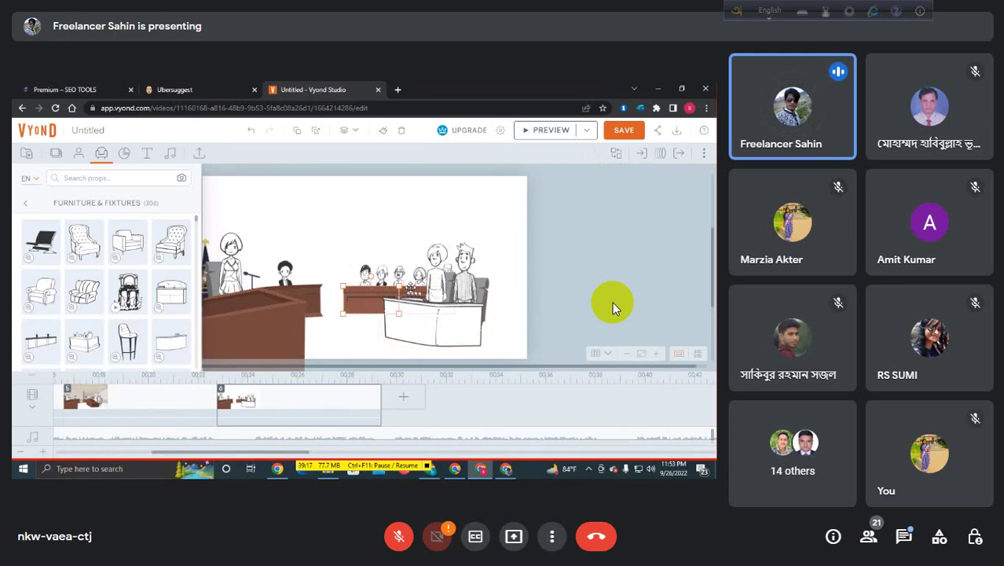
left_click(614, 306)
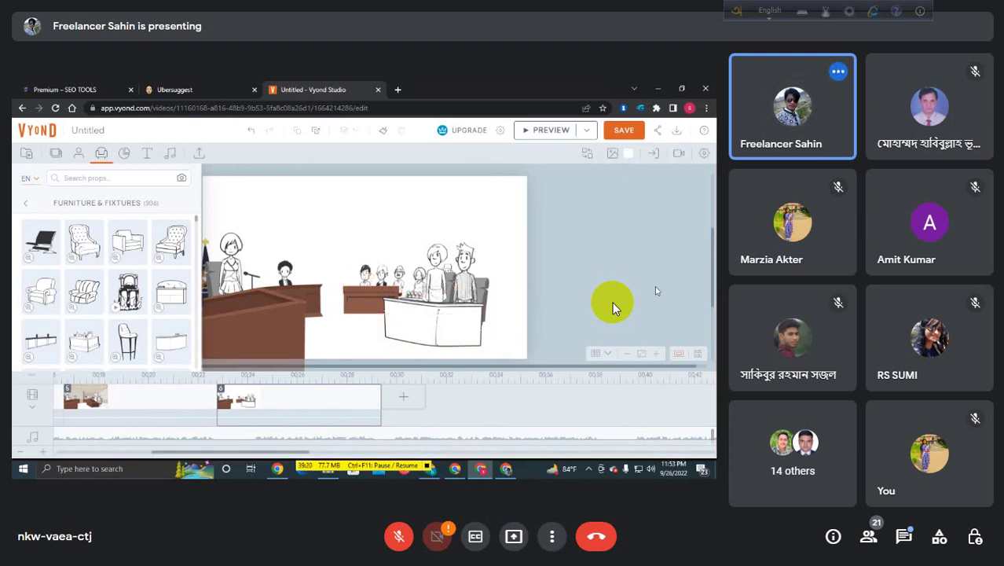
left_click(56, 152)
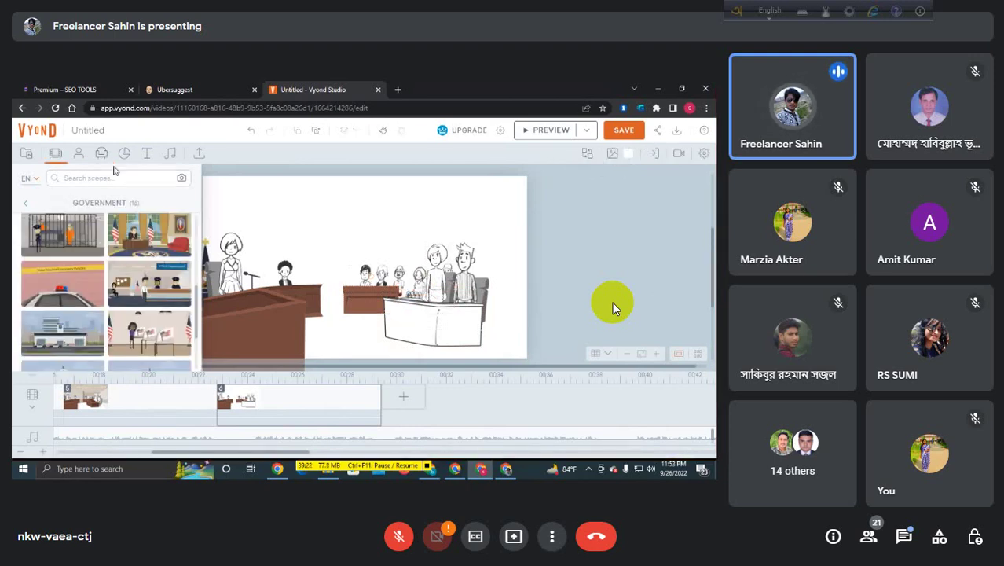
left_click(101, 154)
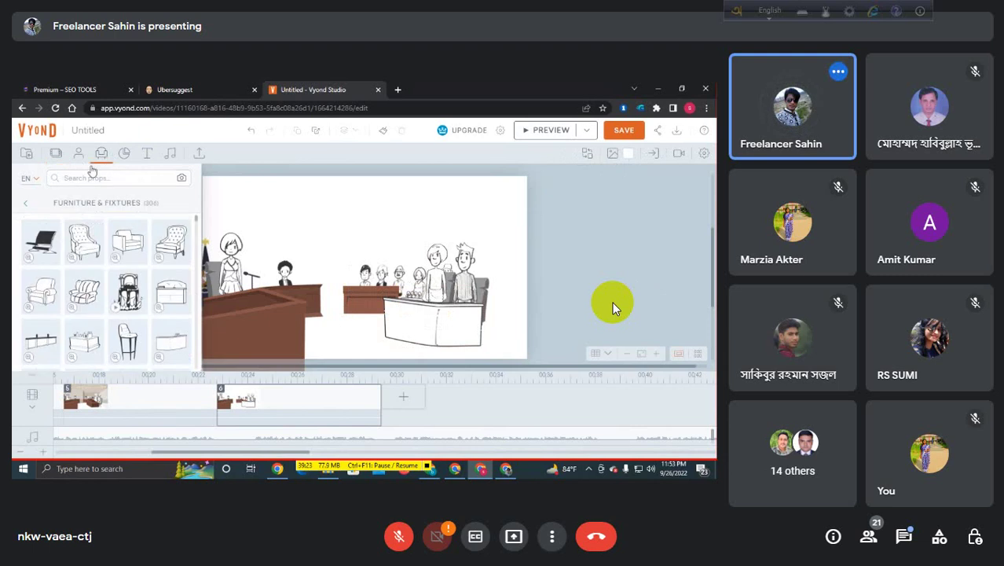
left_click(34, 346)
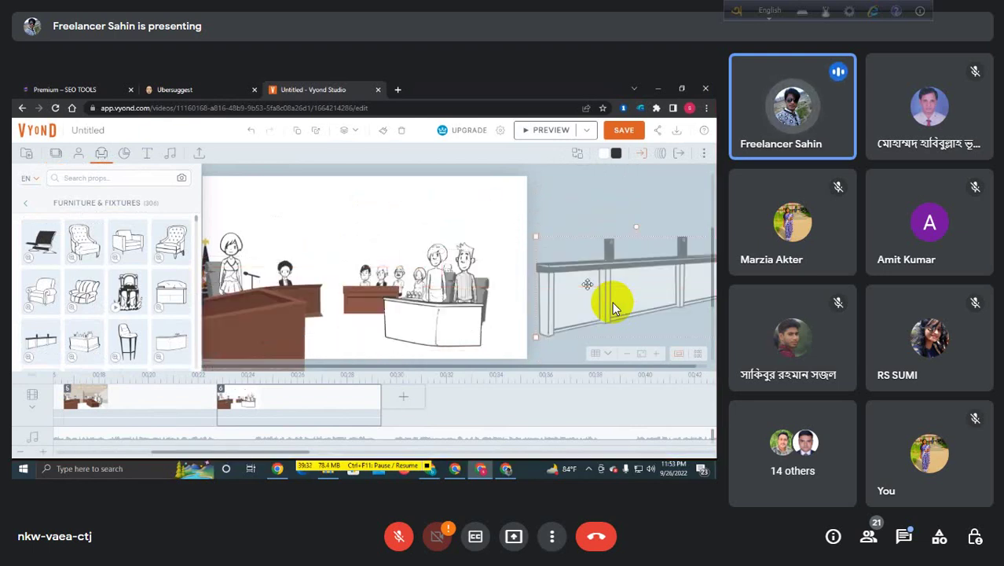
key("Delete")
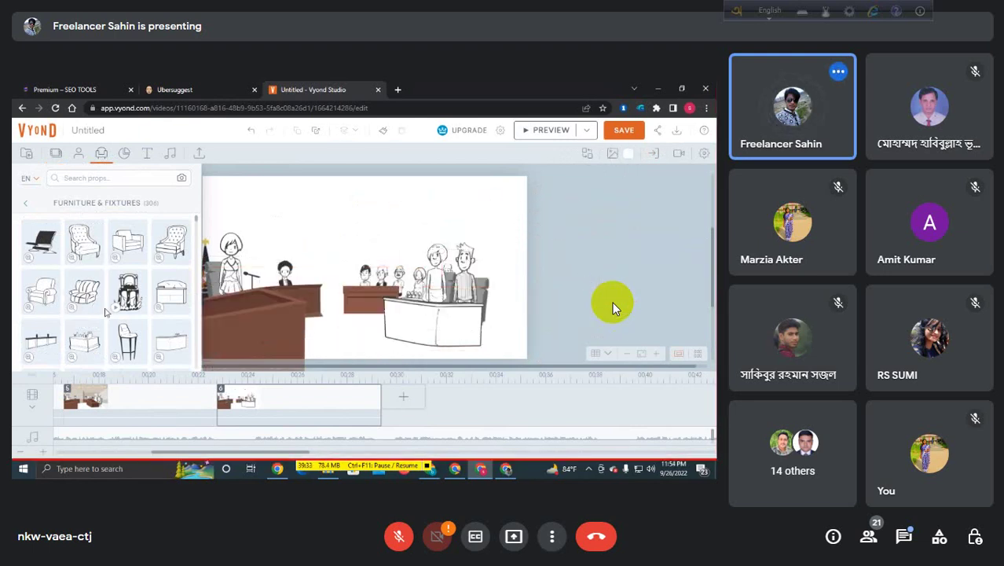
Replace the brown desk in front of the seated group with a white computer desk from the whiteboard Furniture & Fixtures props
scroll(105, 308, "down", 1)
scroll(105, 311, "down", 1)
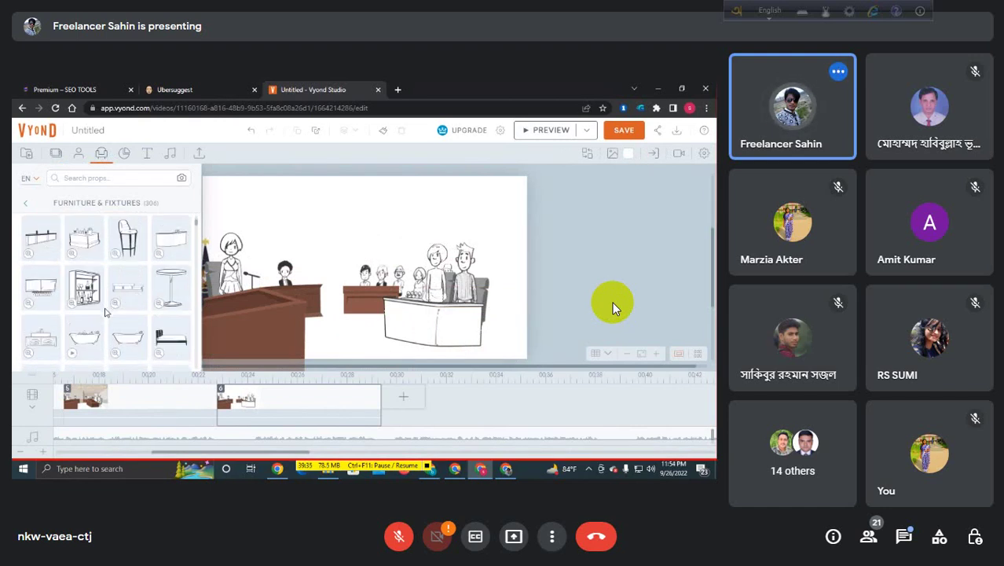
scroll(106, 312, "down", 2)
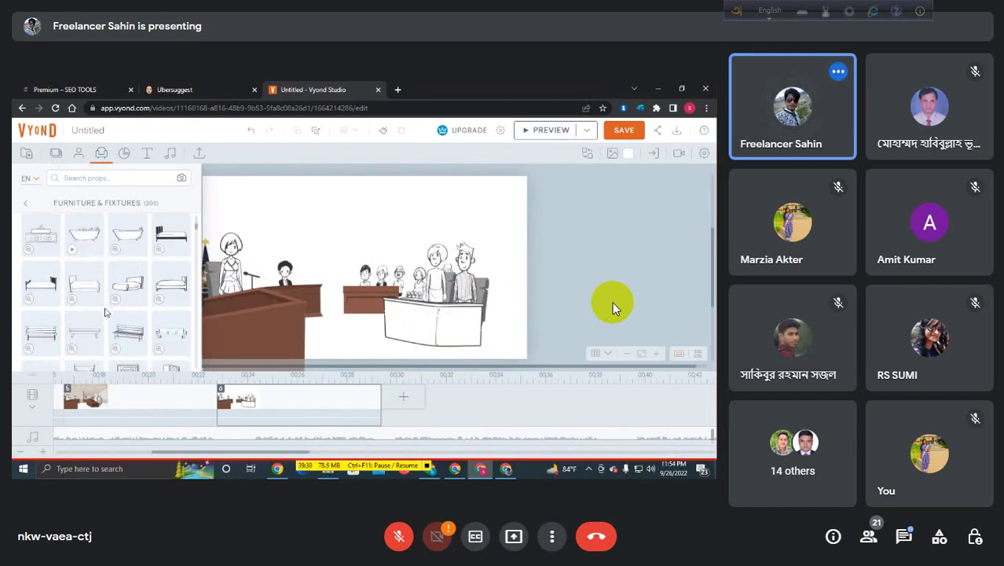
scroll(105, 312, "down", 1)
scroll(105, 312, "down", 1)
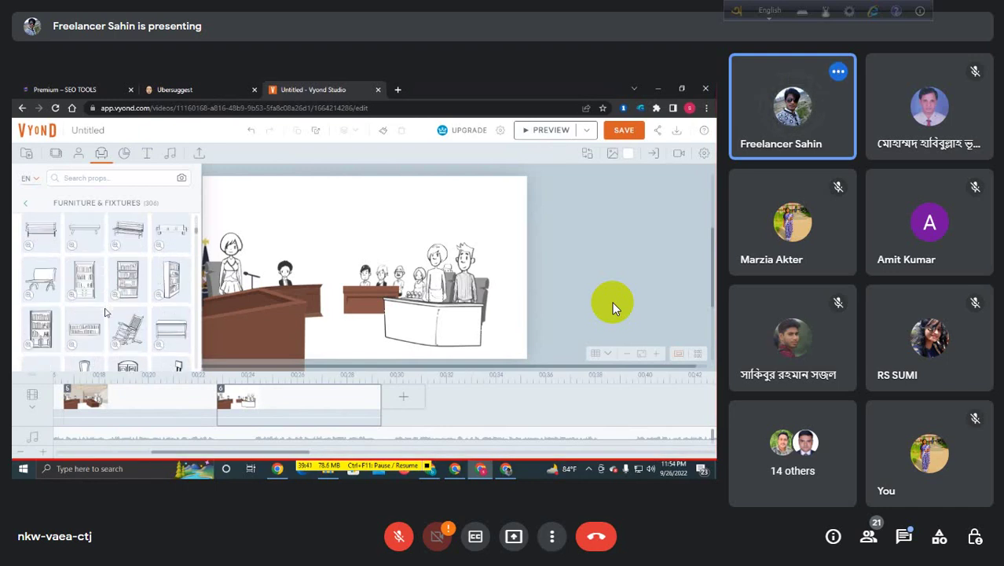
scroll(105, 312, "down", 1)
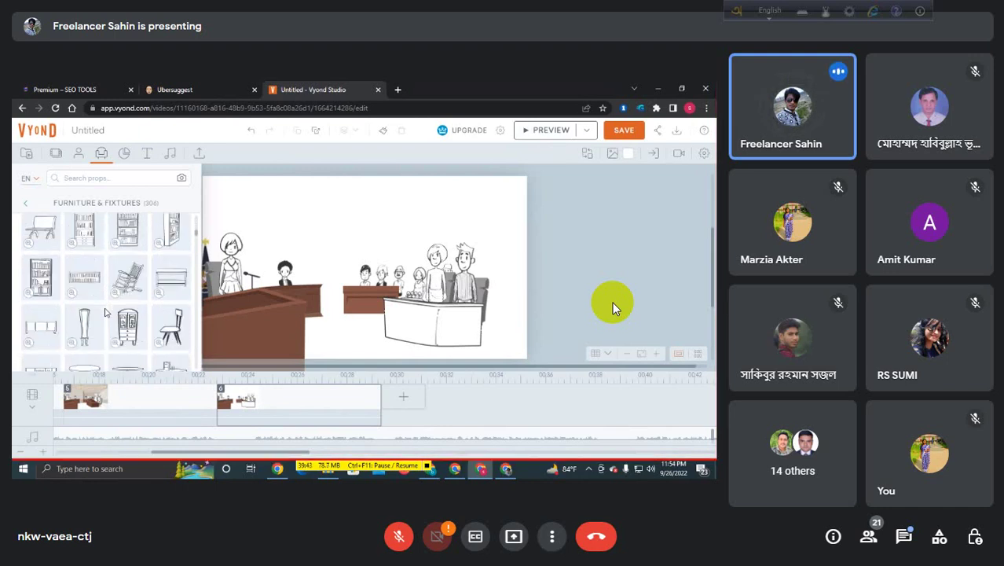
scroll(105, 312, "down", 2)
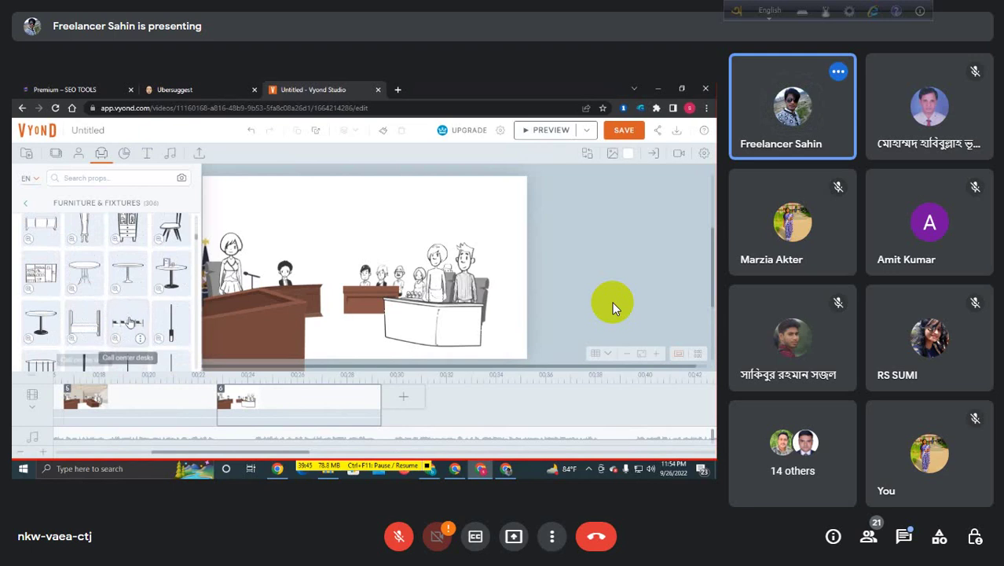
scroll(129, 321, "down", 2)
scroll(130, 321, "down", 3)
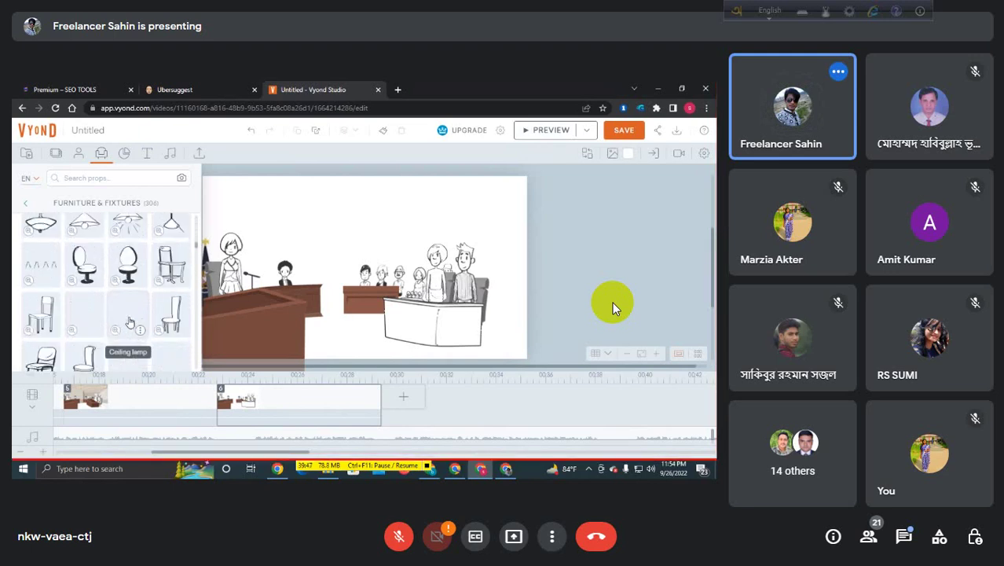
scroll(129, 320, "down", 2)
scroll(130, 321, "down", 4)
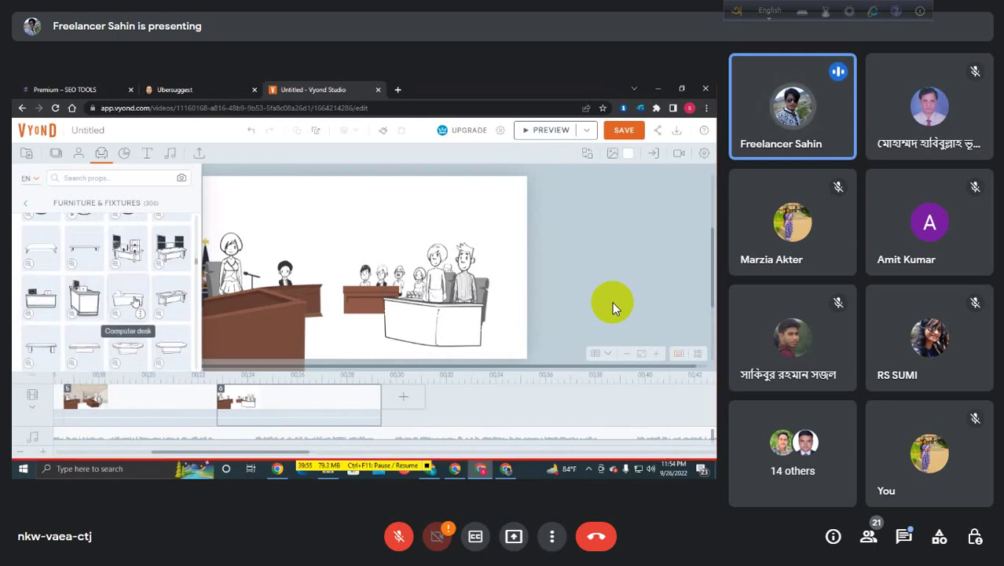
left_click(370, 299)
left_click(616, 153)
left_click(129, 300)
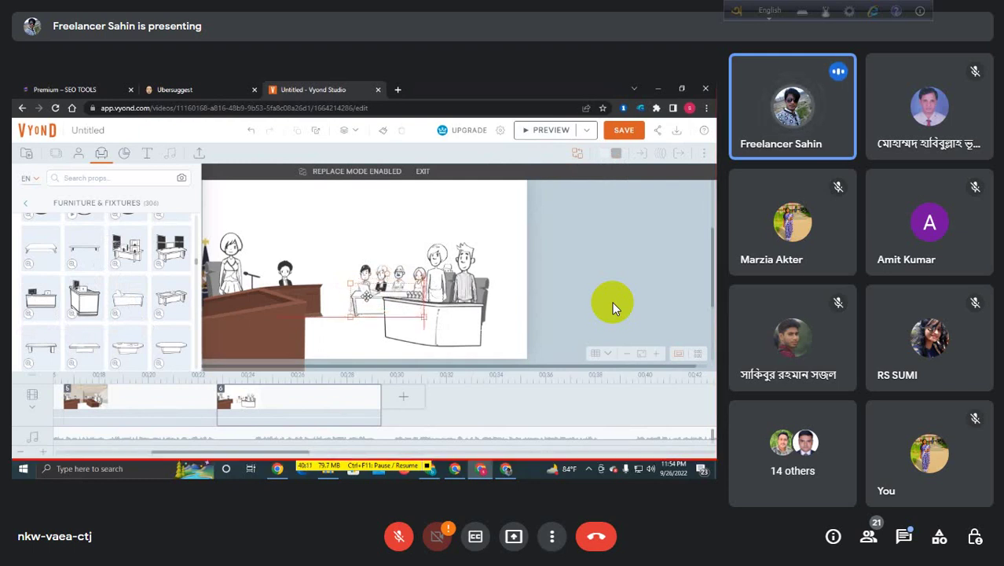
left_click(574, 286)
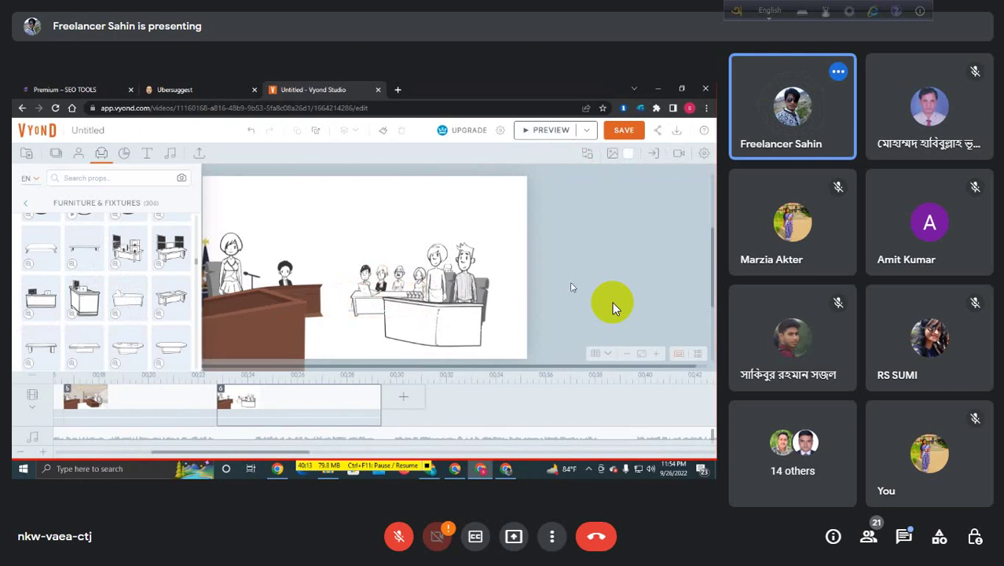
left_click(258, 314)
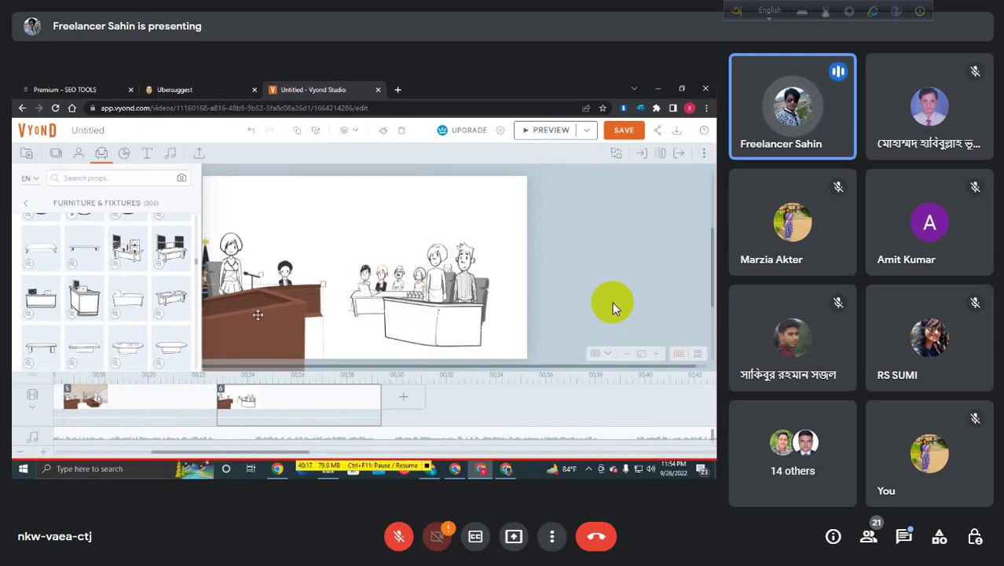
left_click(619, 154)
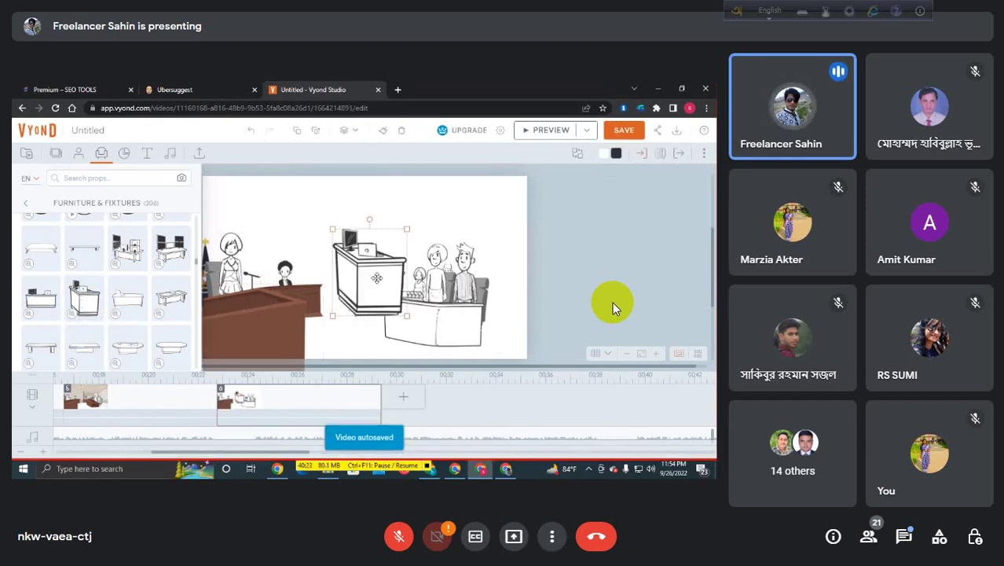
key("Delete")
Replace the large brown foreground desk with the white desk holding a monitor and laptop, and mirror it
left_click(251, 317)
left_click(617, 154)
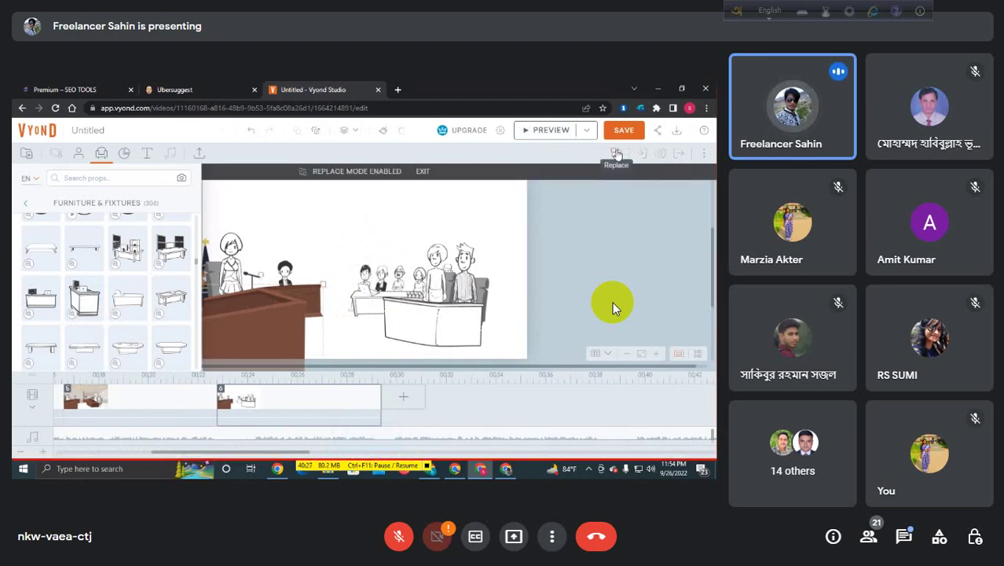
left_click(86, 298)
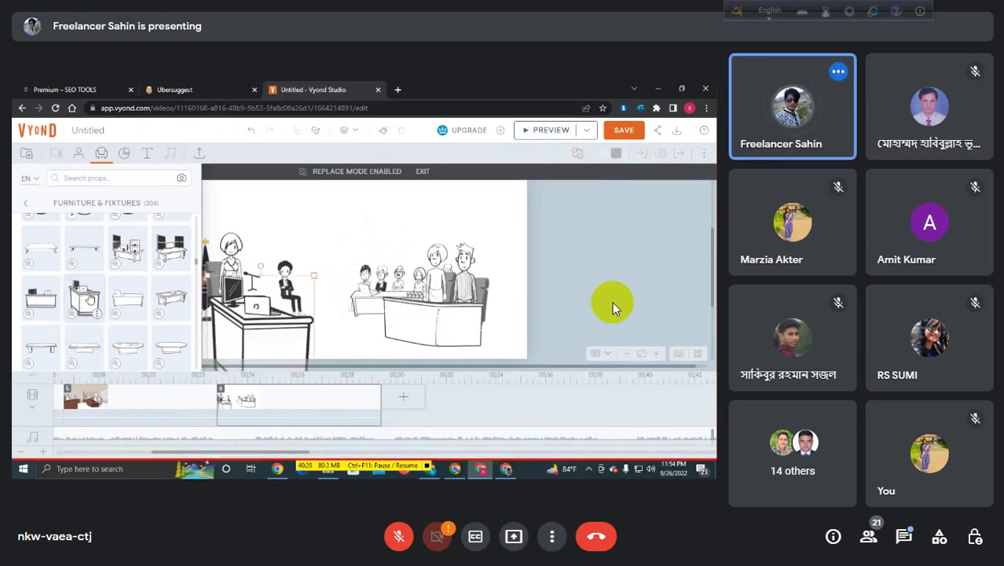
right_click(249, 321)
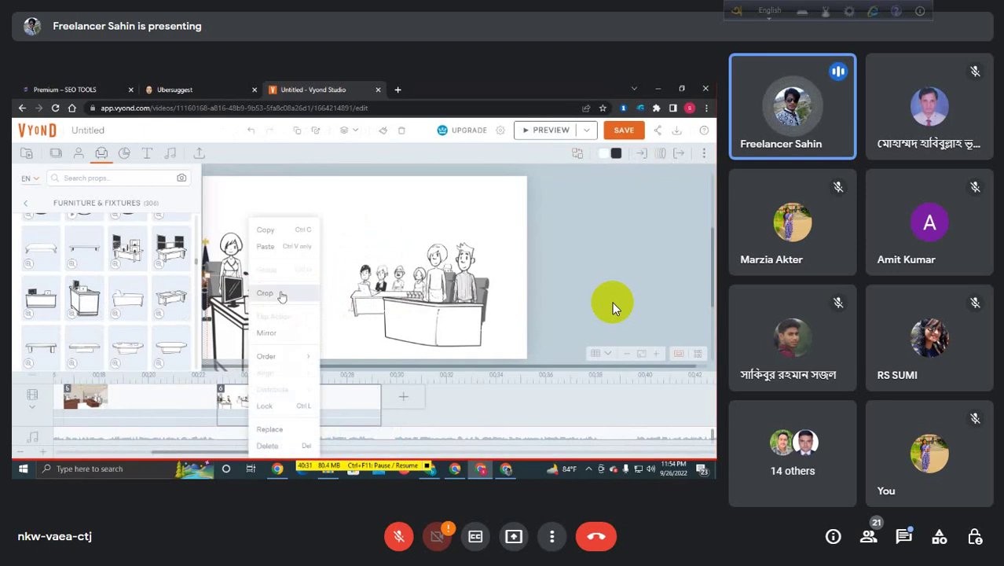
left_click(279, 334)
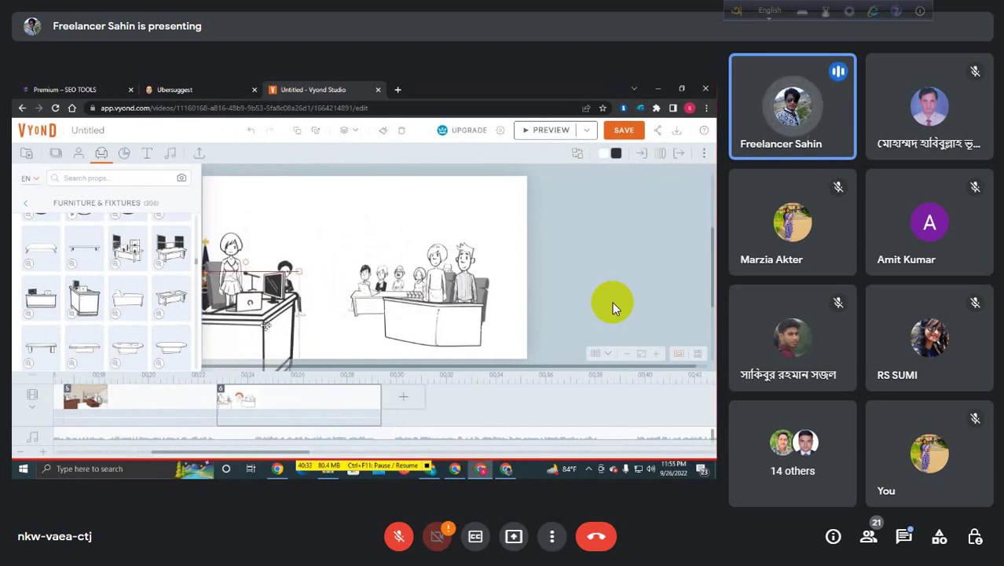
Shift the mirrored computer desk slightly and move the seated figure in black out from behind its monitor
left_click_drag(265, 323, 266, 315)
left_click_drag(289, 257, 291, 271)
left_click(288, 283)
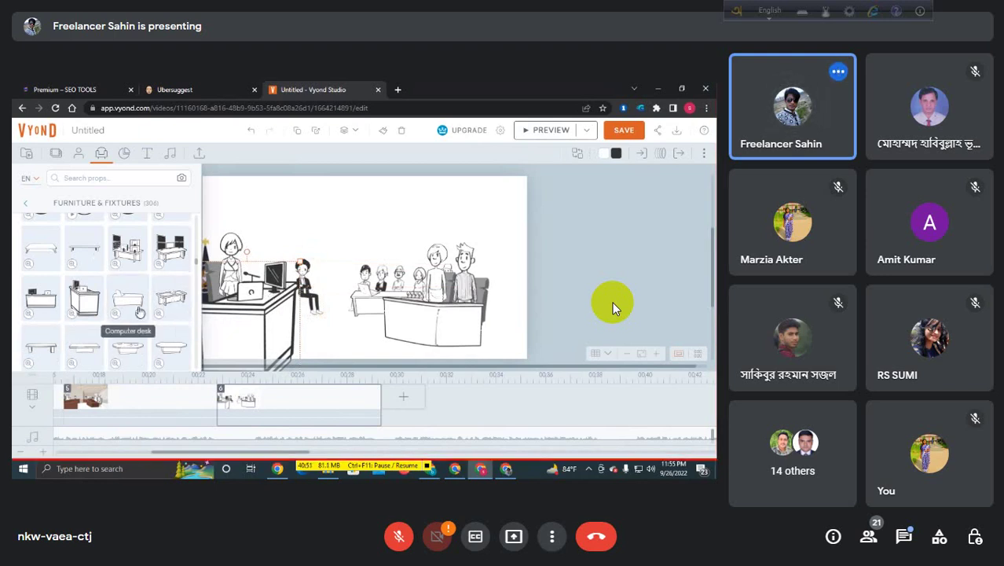
scroll(139, 312, "down", 2)
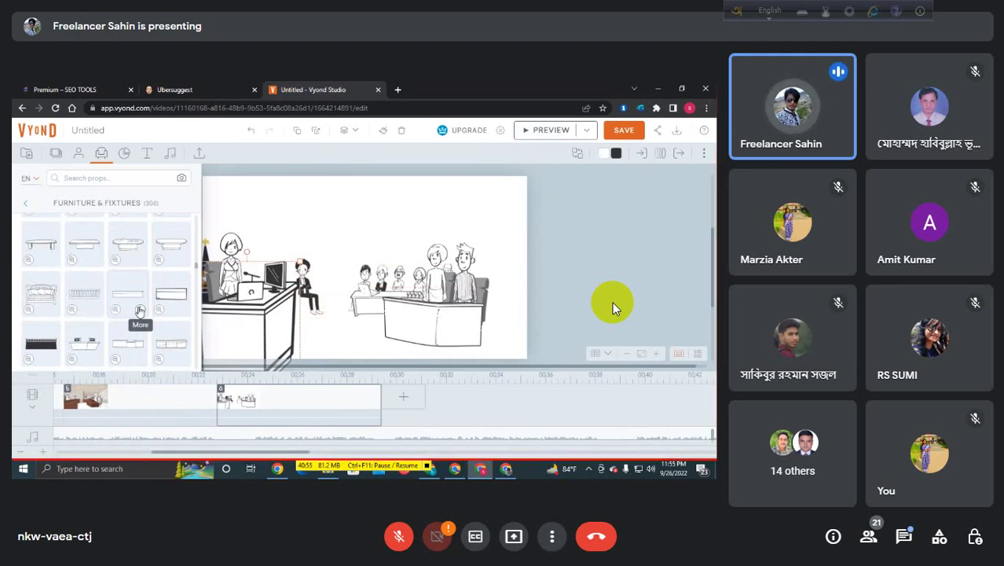
scroll(139, 312, "down", 1)
scroll(131, 312, "down", 2)
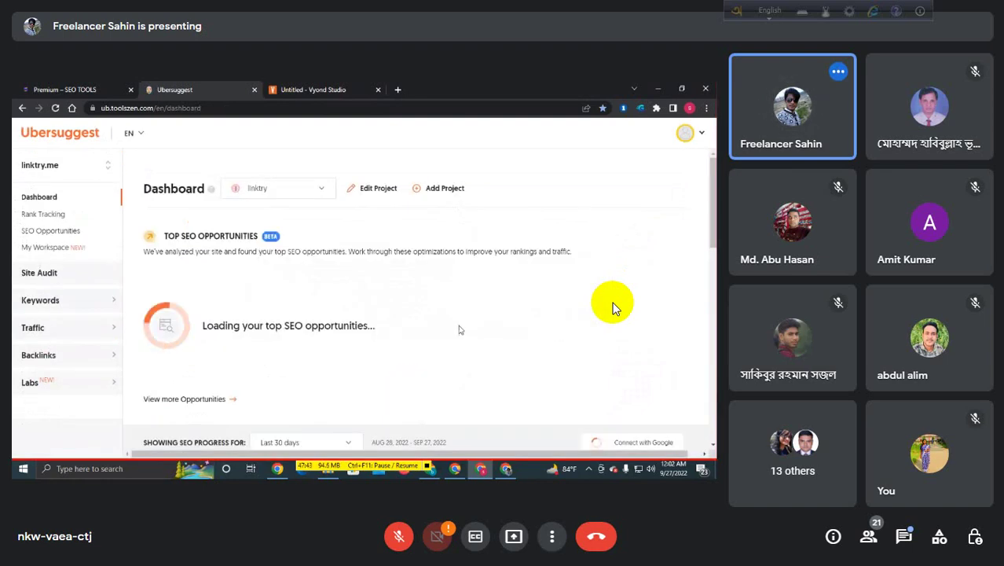
Look through the SEO opportunities and progress sections of the Ubersuggest dashboard, and switch back to the Vyond video
scroll(388, 329, "down", 3)
scroll(388, 329, "up", 1)
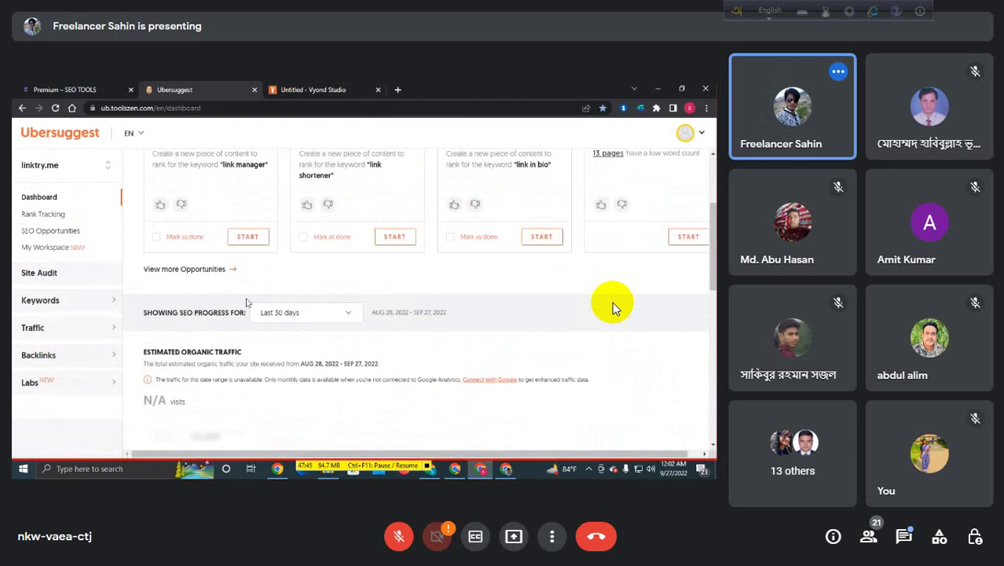
scroll(612, 307, "up", 5)
key("ctrl+Tab")
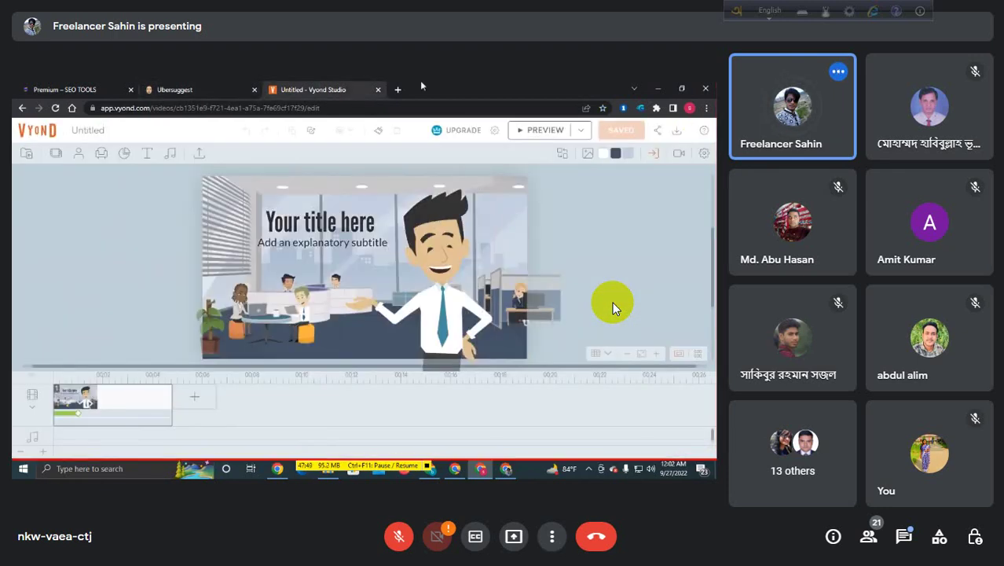
key("ctrl+t")
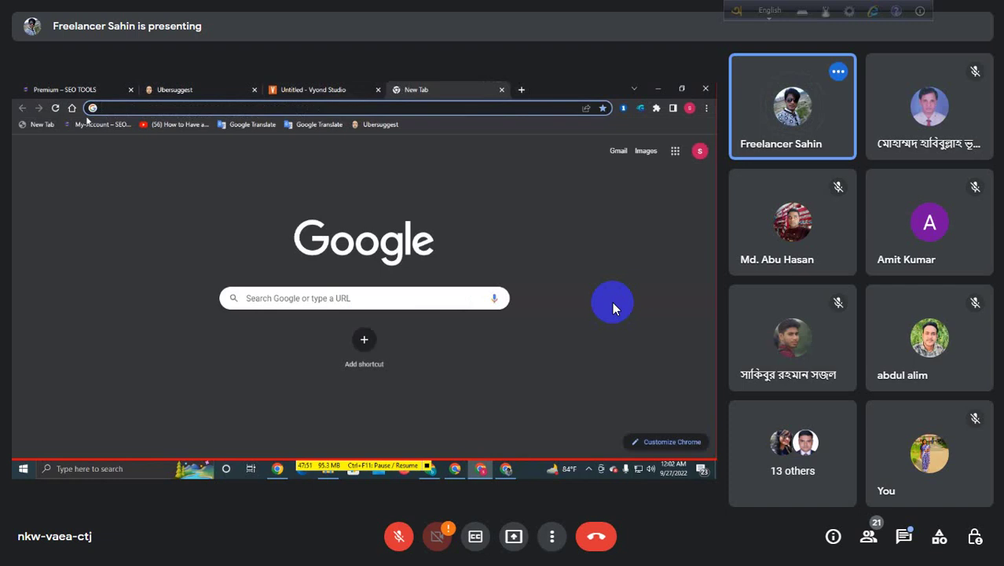
left_click(382, 124)
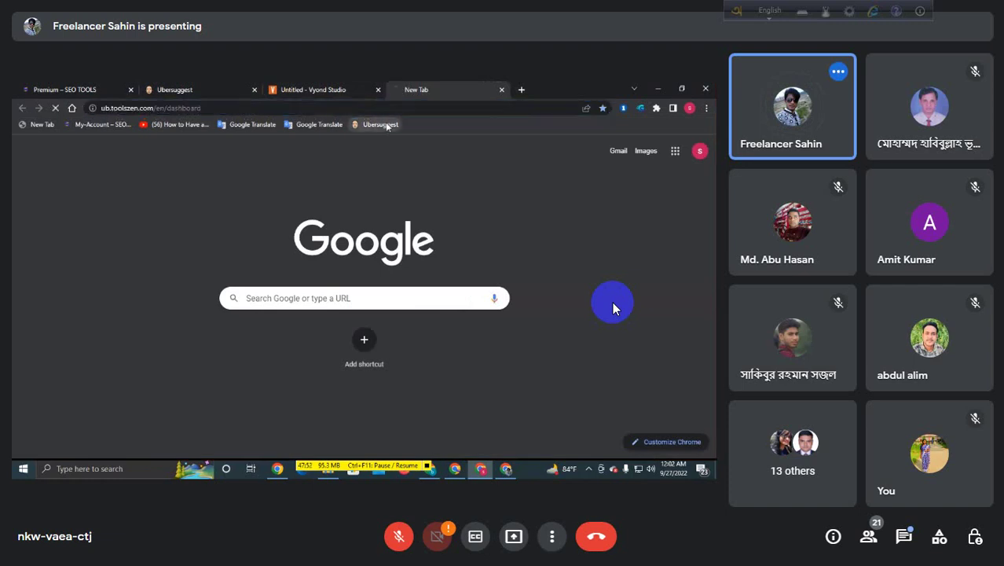
left_click(501, 89)
Open the saved Google Translate bookmarks in separate browser tabs and compare the pages they load
key("ctrl+t")
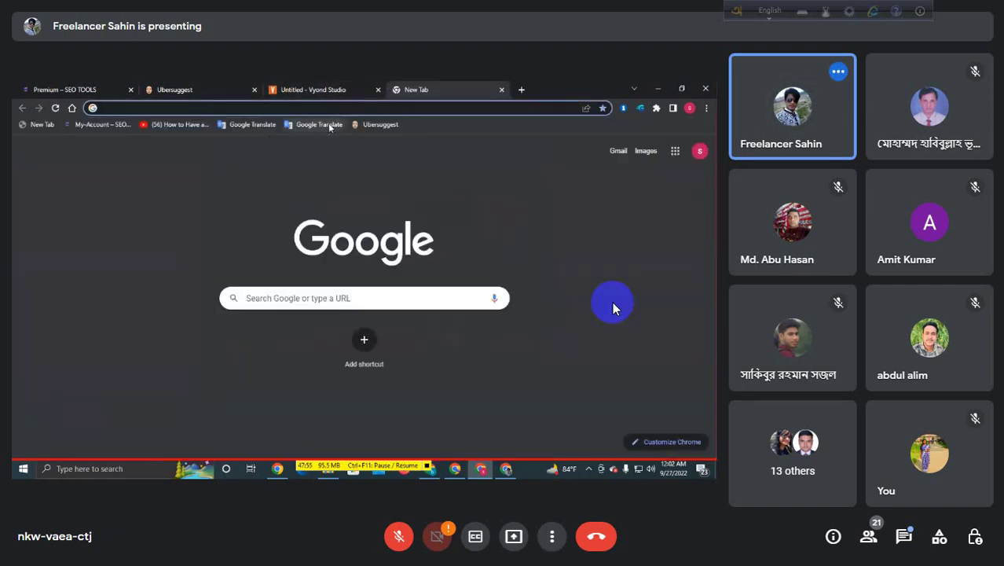
left_click(330, 126)
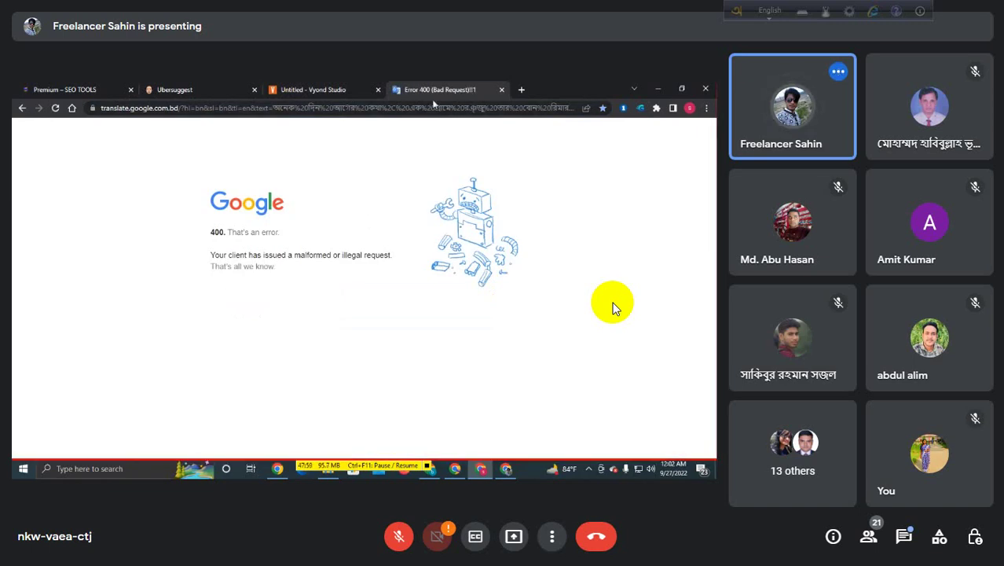
key("F11")
left_click(521, 90)
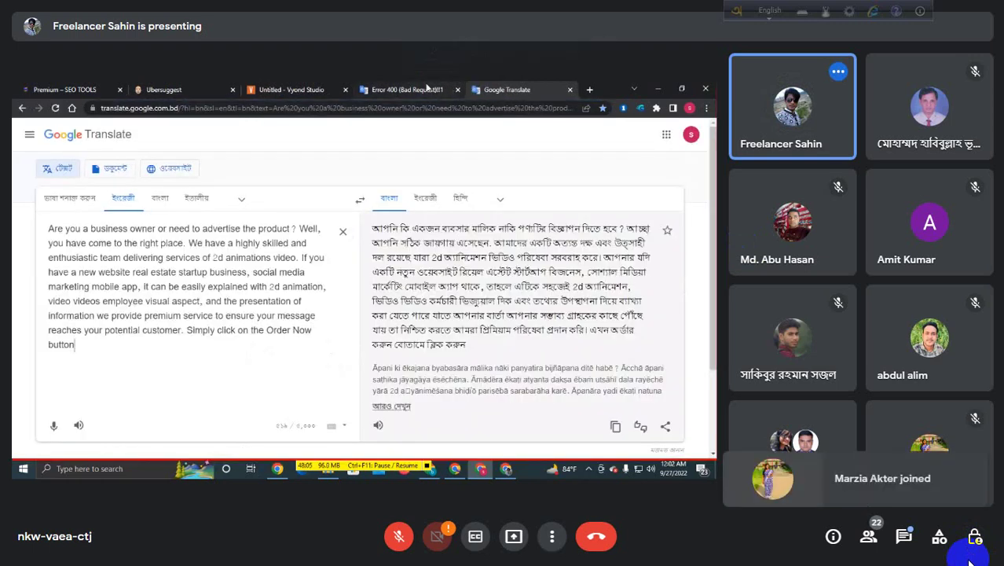
left_click(421, 89)
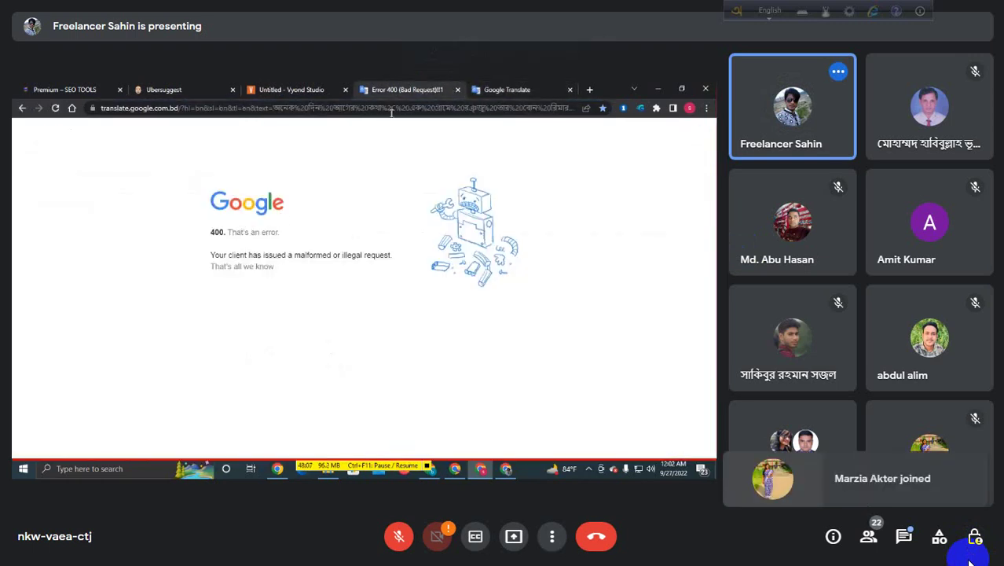
left_click(515, 89)
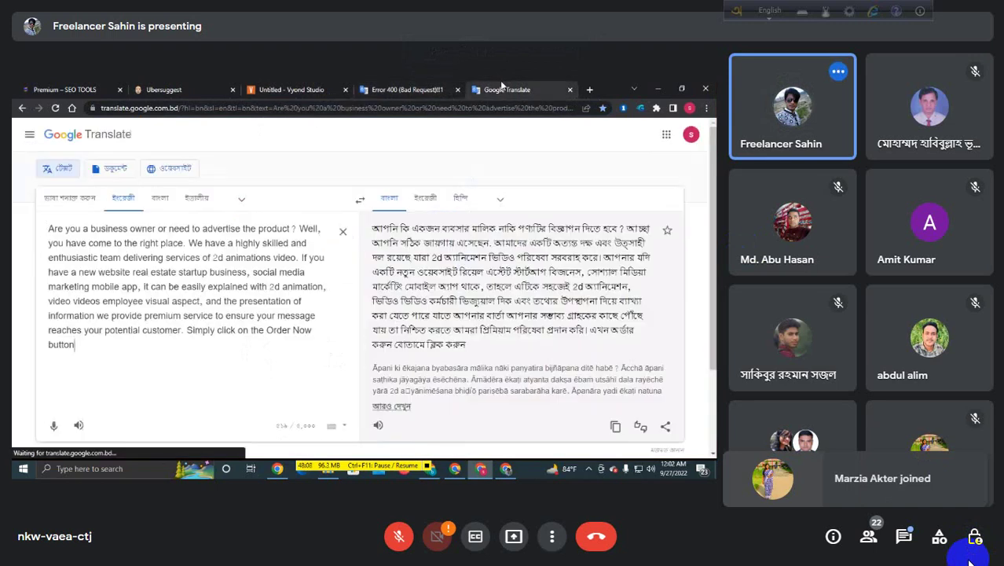
left_click(588, 89)
left_click(327, 125)
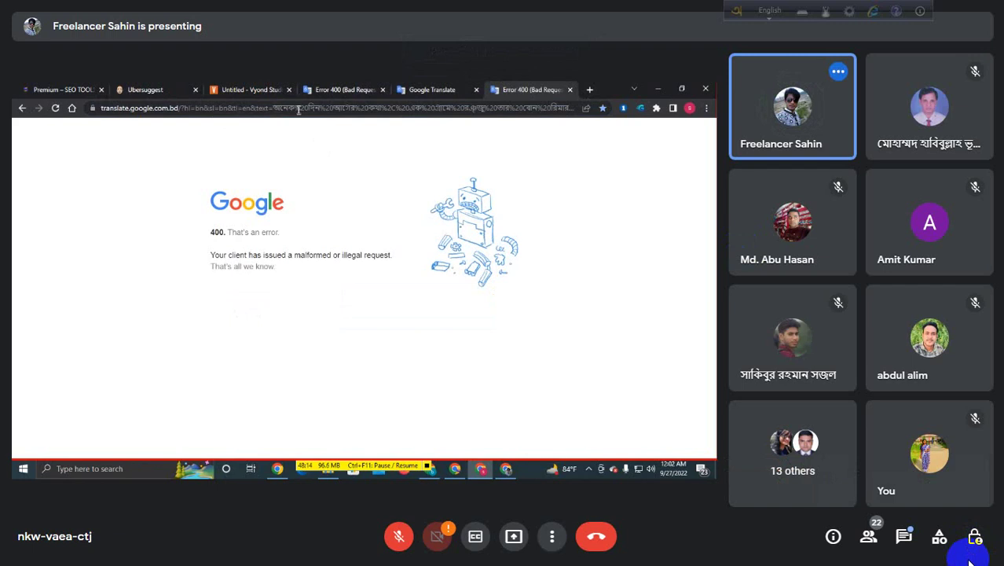
Inspect the web address of the failing Google Translate link and close all the Google Translate pages
left_click(344, 110)
double_click(370, 110)
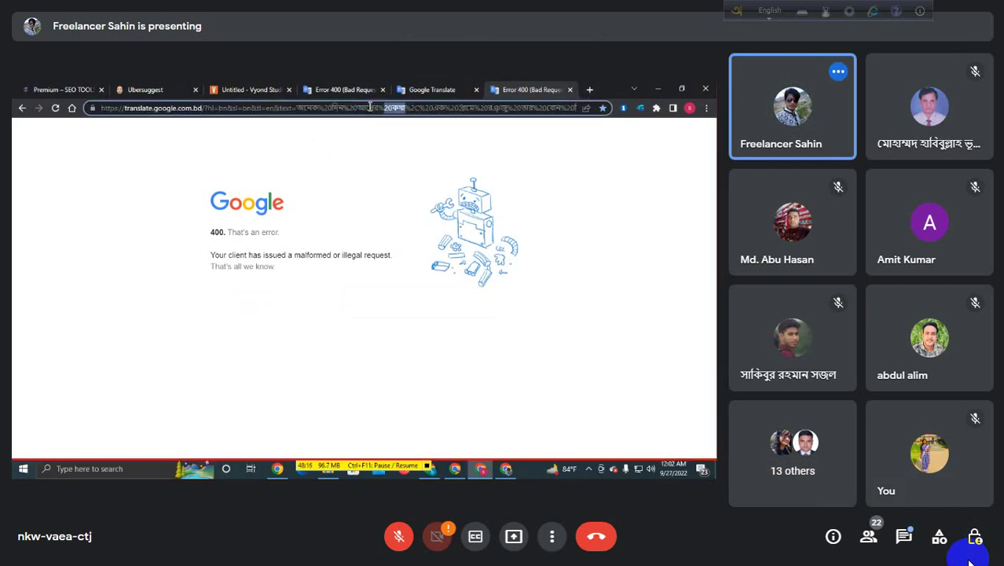
left_click(369, 107)
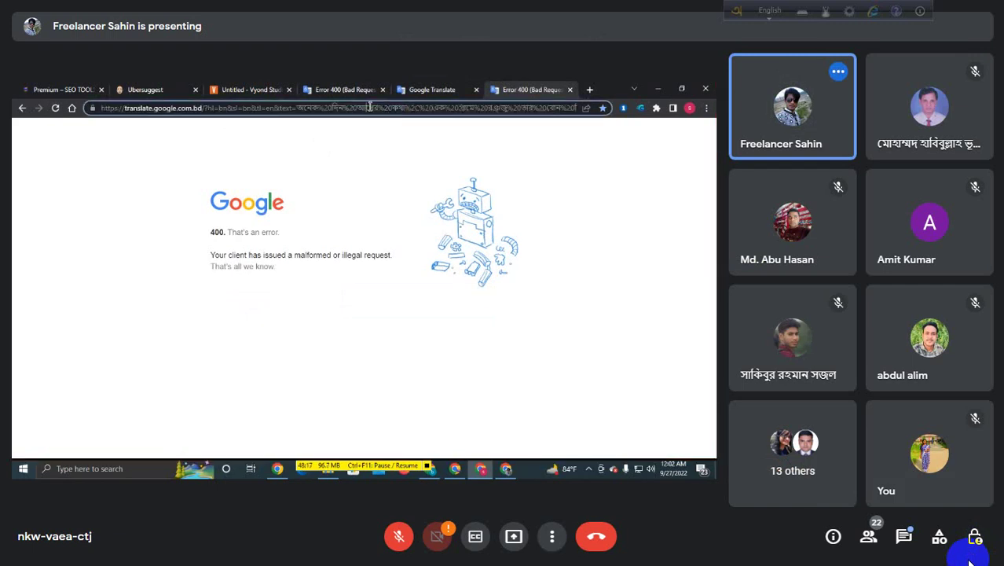
left_click(571, 89)
left_click(567, 90)
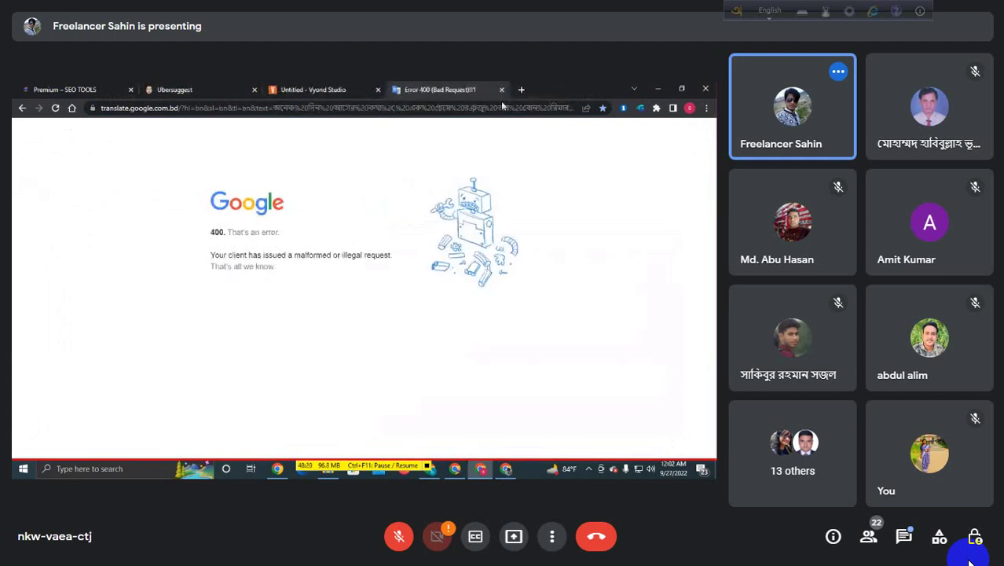
left_click(502, 89)
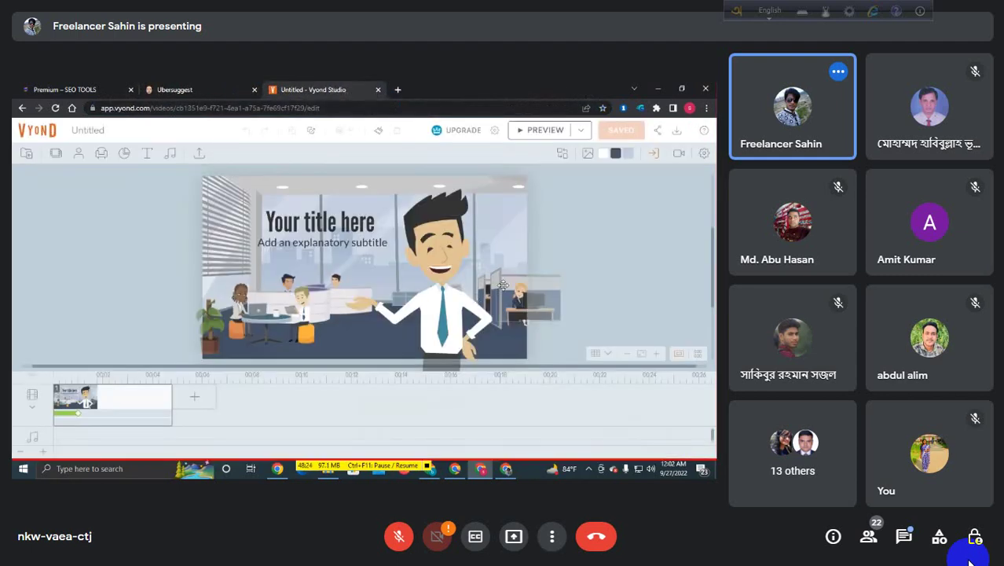
key("ctrl+F11")
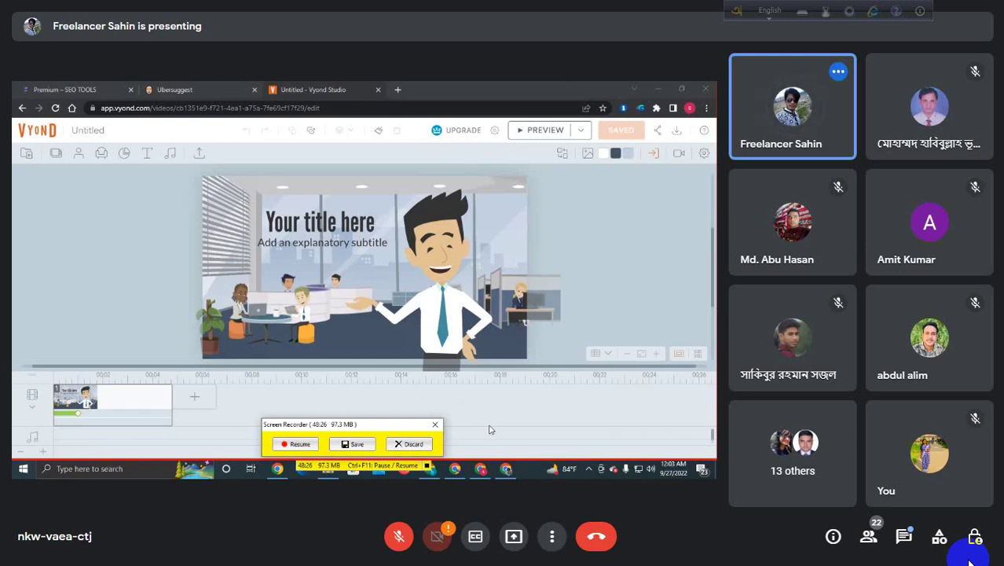
mouse_move(587, 442)
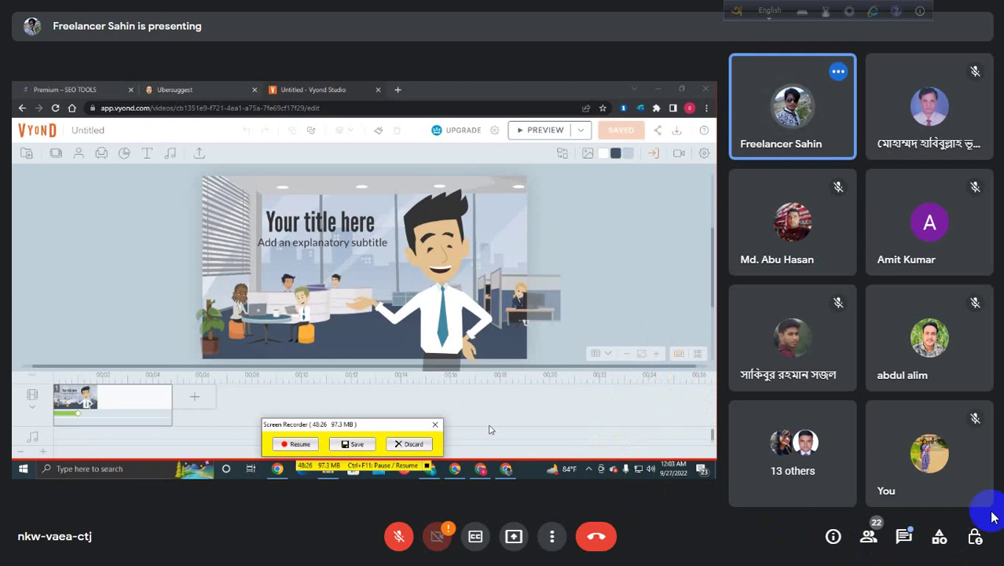
left_click(552, 536)
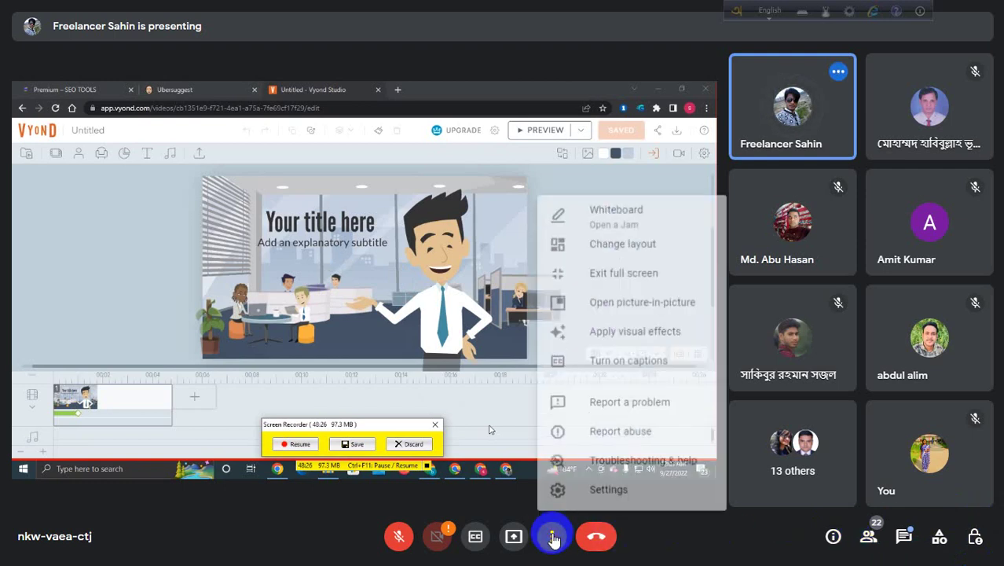
Exit the full-screen view of the Google Meet call and set the computer's speaker volume to 89
left_click(643, 277)
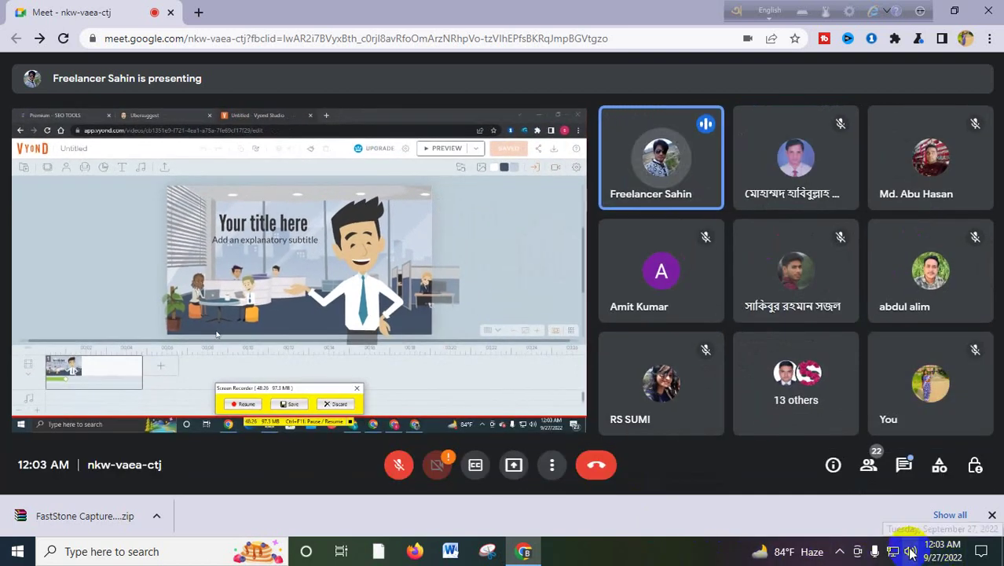
left_click(909, 552)
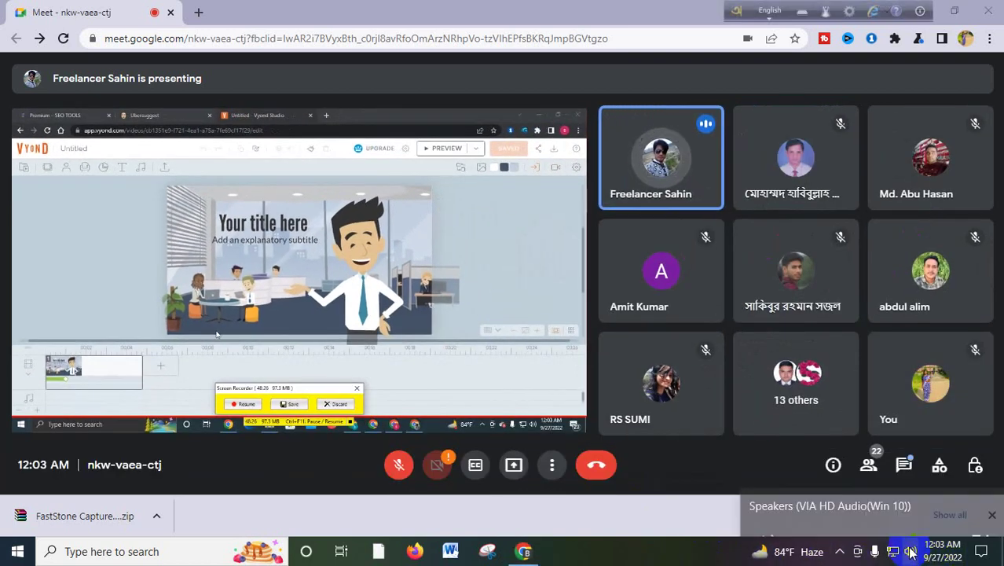
left_click_drag(923, 517, 937, 515)
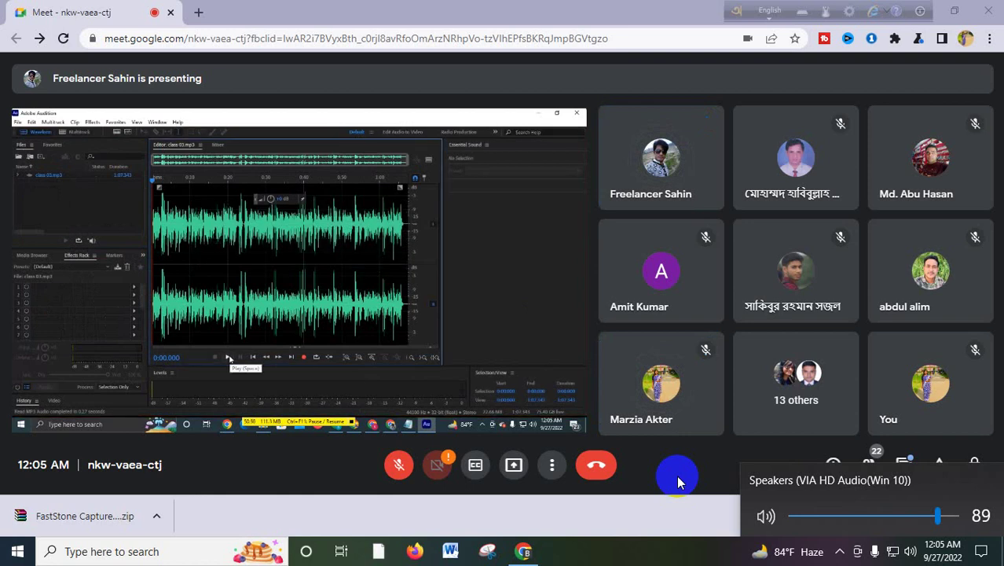
left_click(666, 525)
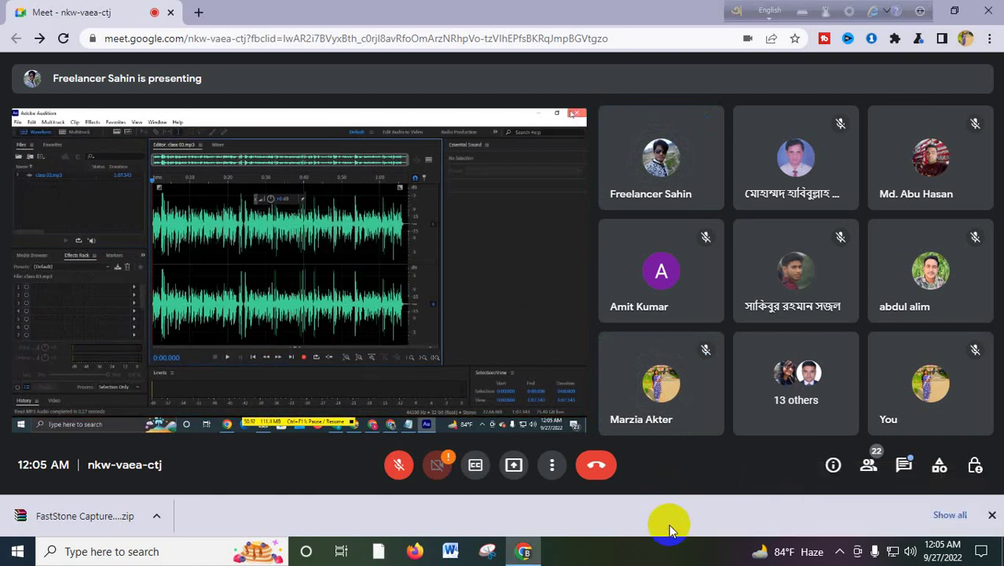
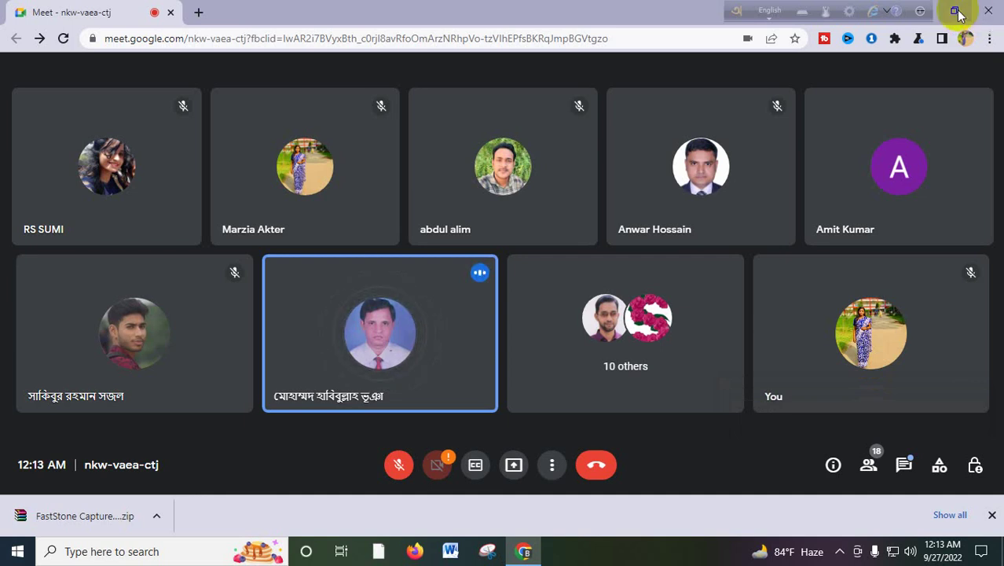
Leave the Google Meet call and close its browser window
left_click(954, 11)
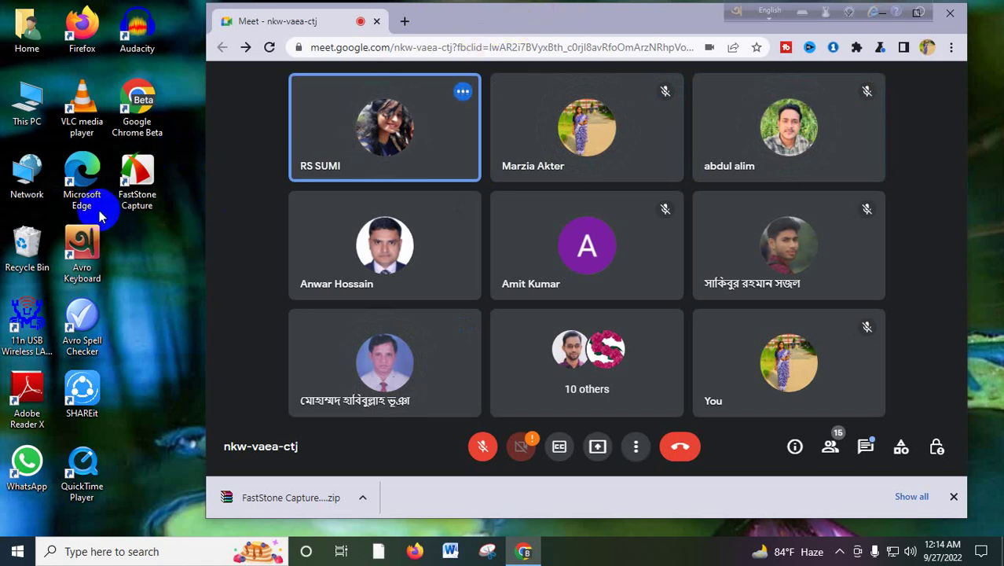
left_click(135, 184)
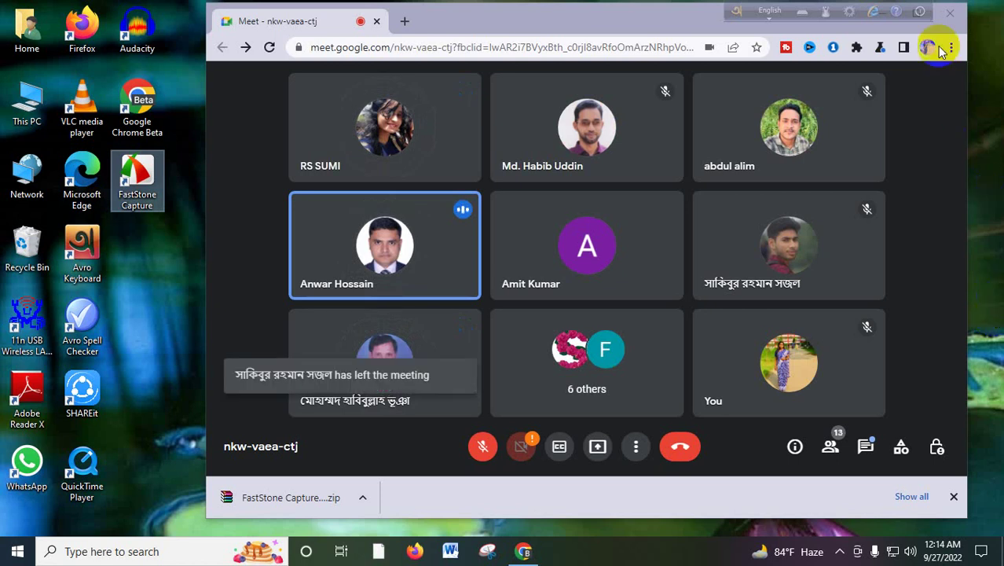
left_click(680, 448)
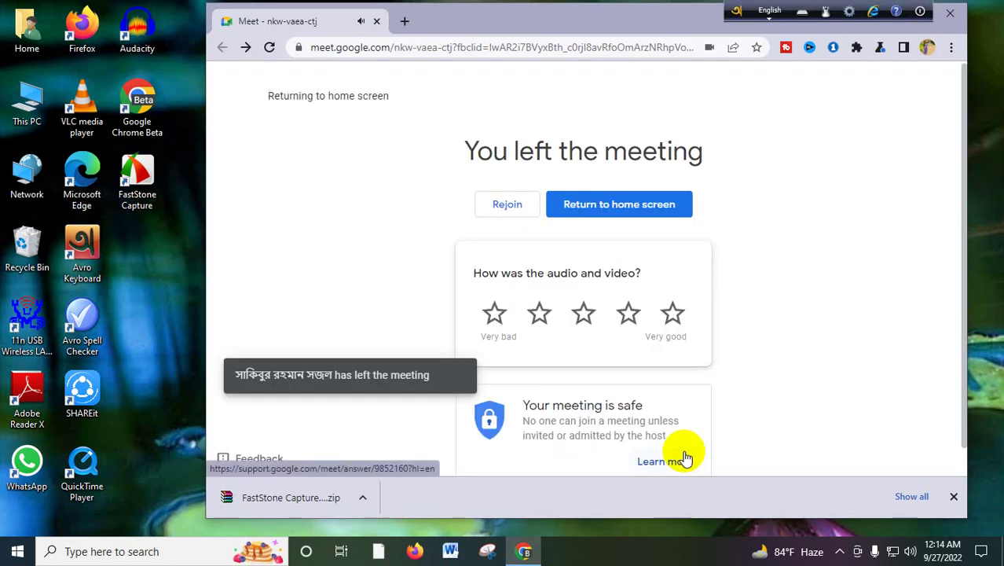
left_click(950, 22)
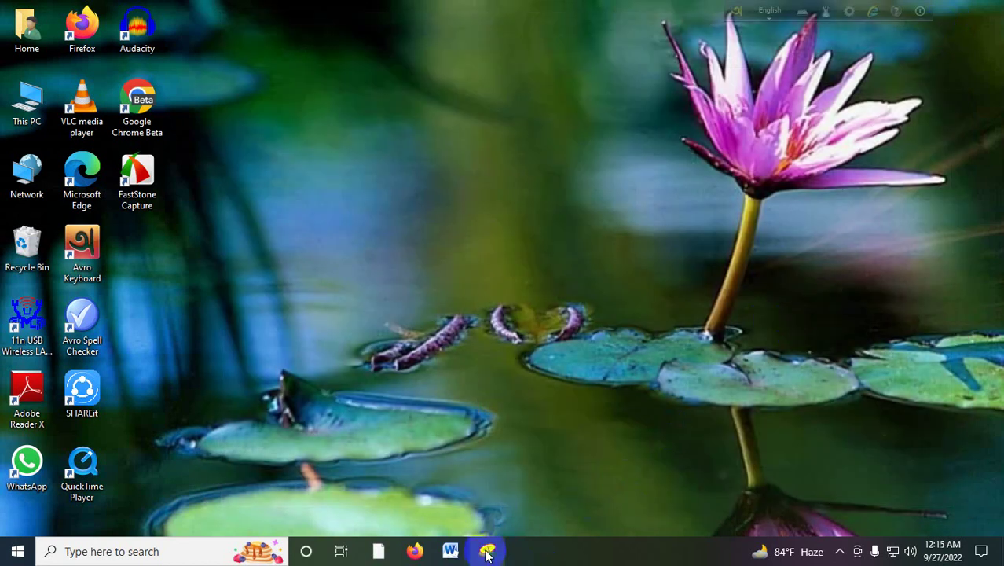
Open FastStone Capture from its desktop shortcut
left_click(151, 194)
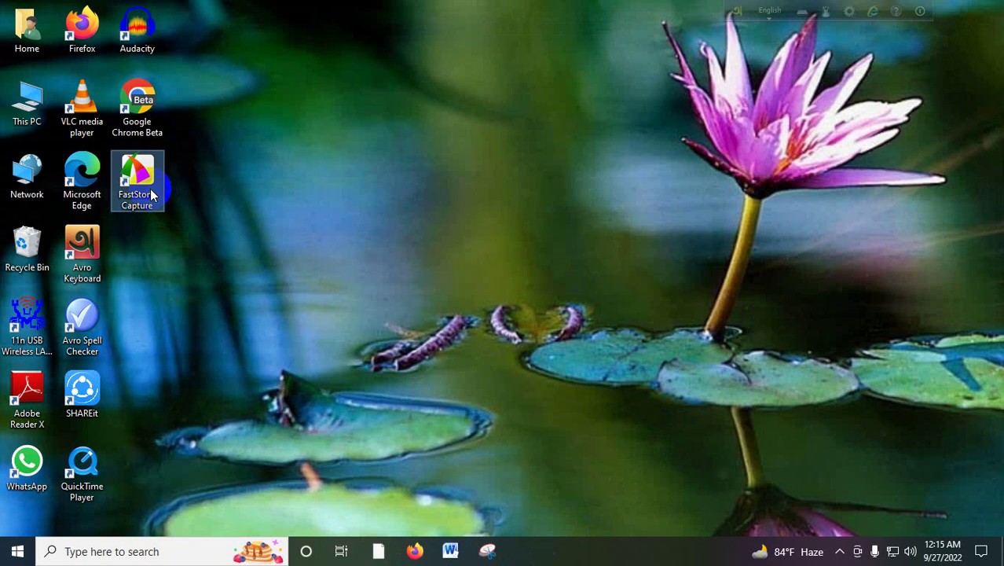
left_click(152, 194)
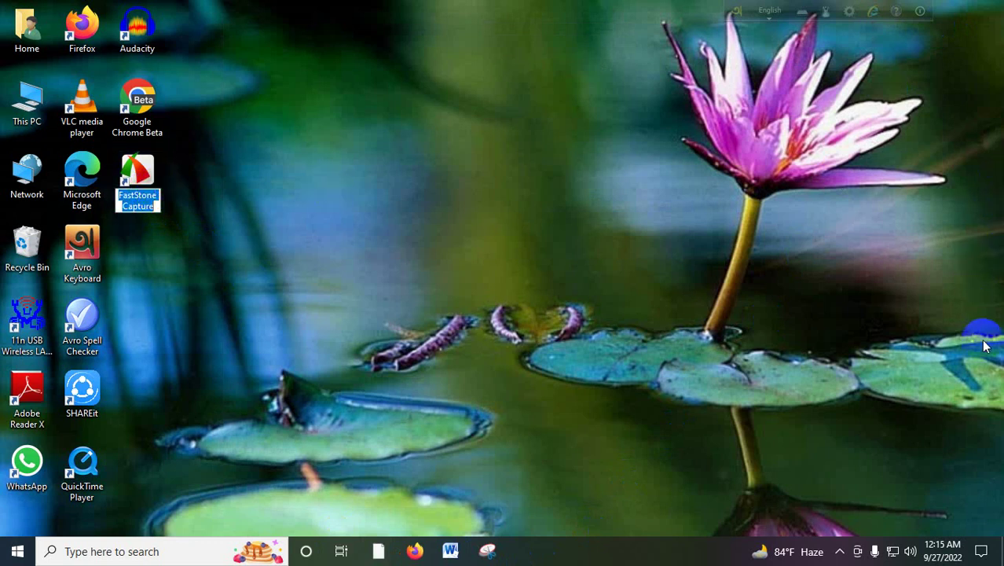
left_click(128, 177)
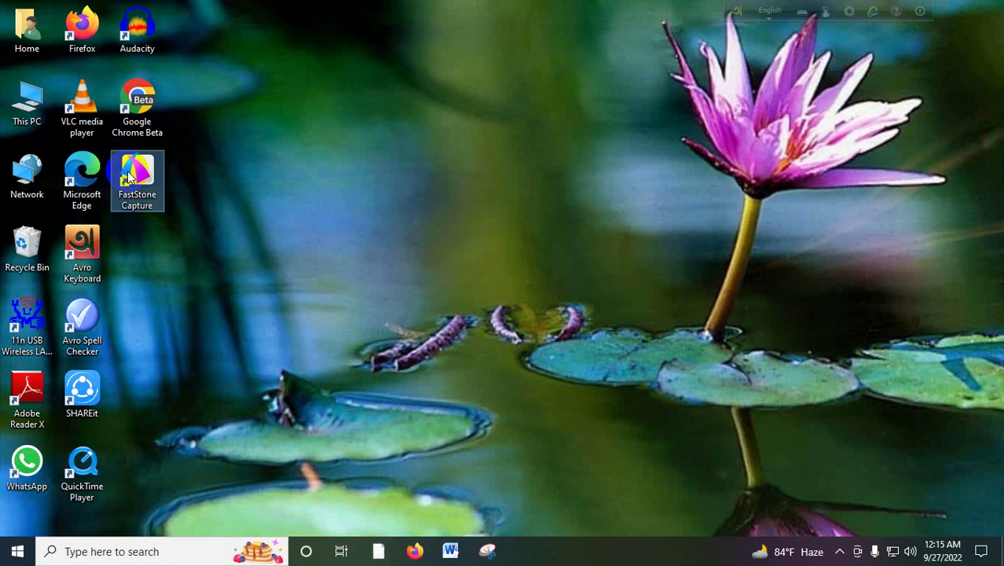